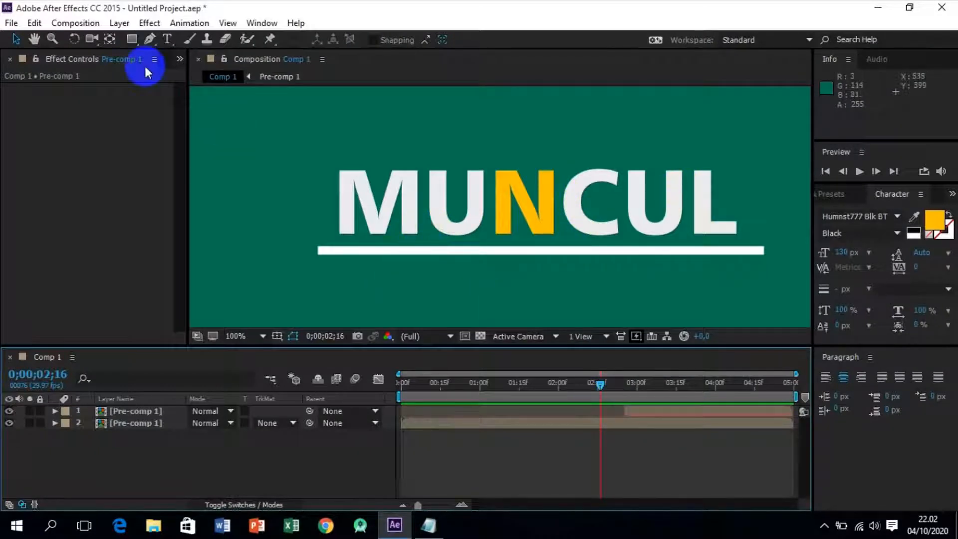
Create a composition named muncul with the HDTV 1080 29.97 preset, a five-second duration and a black background.
left_click(89, 26)
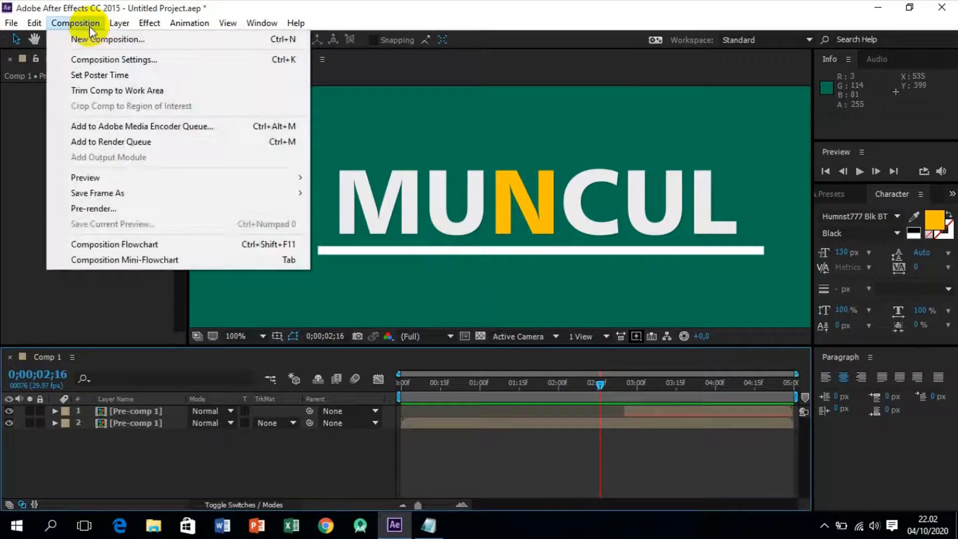
left_click(113, 40)
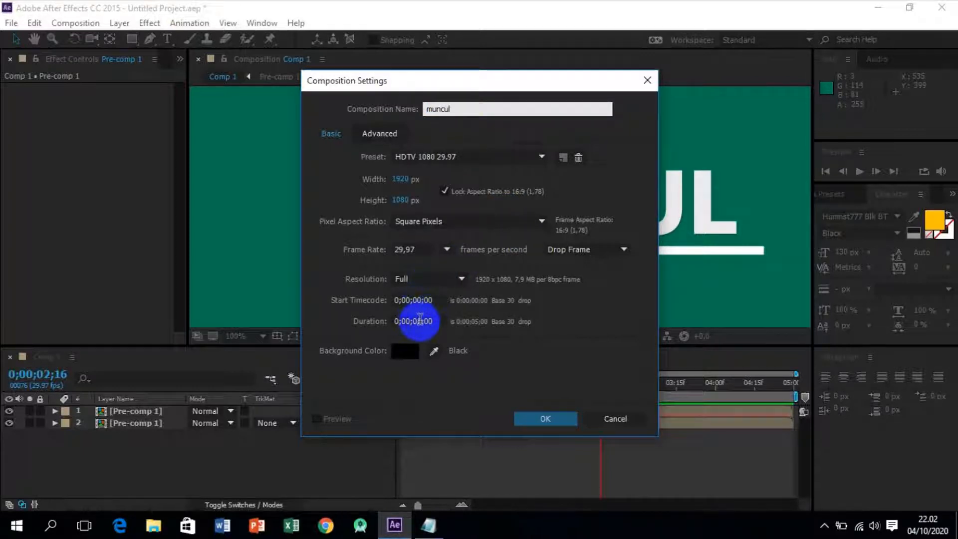
left_click(421, 321)
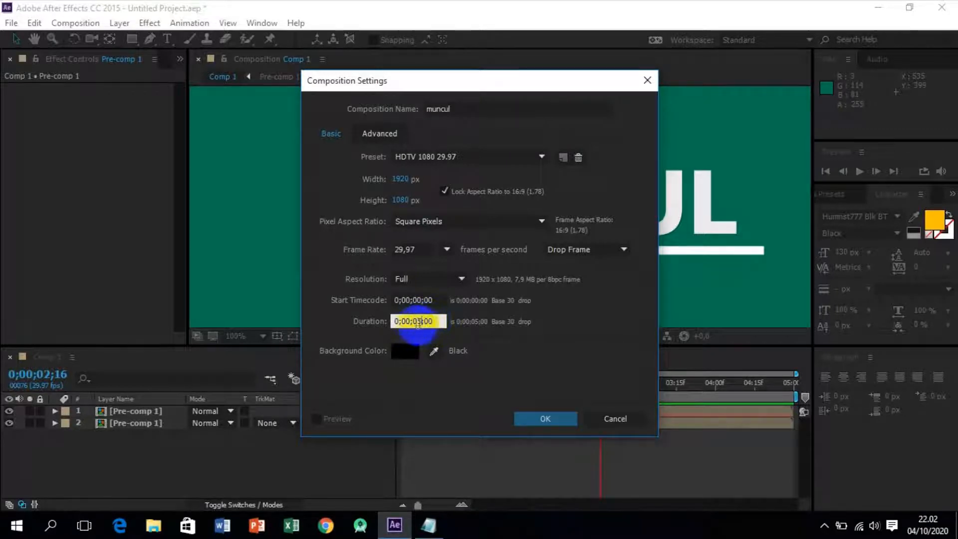
left_click(406, 351)
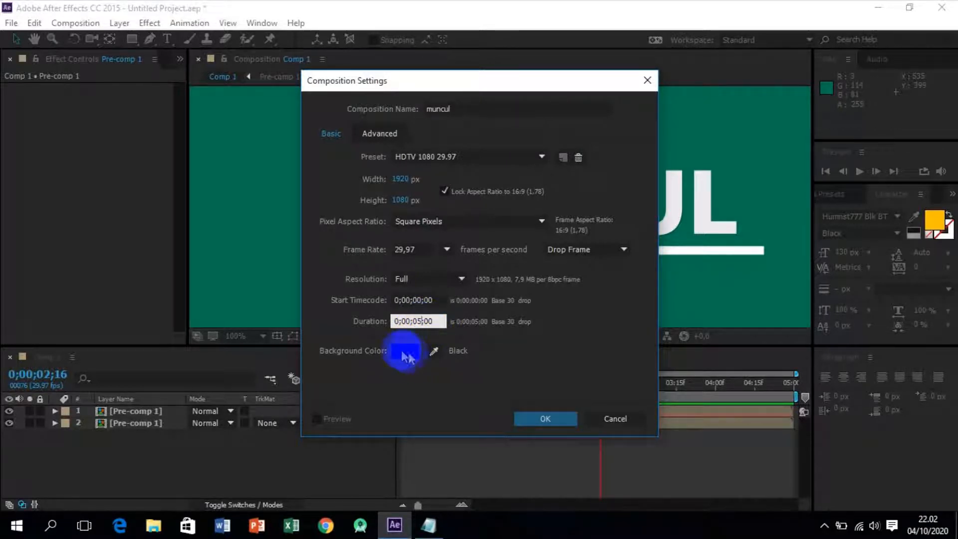
left_click(558, 418)
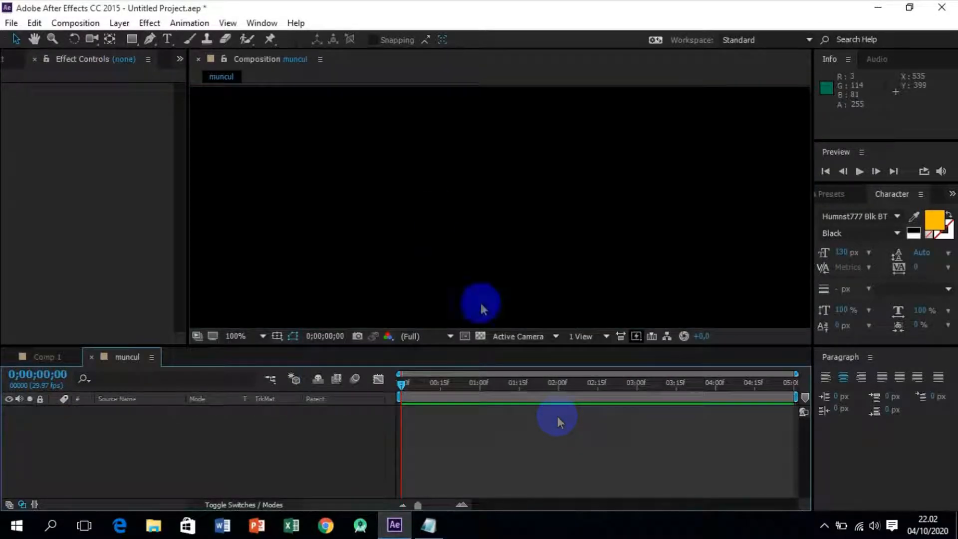
Add a full-frame 1920 x 1080 px solid named bg in dark green 037251 to the muncul composition.
key("comma")
key("comma")
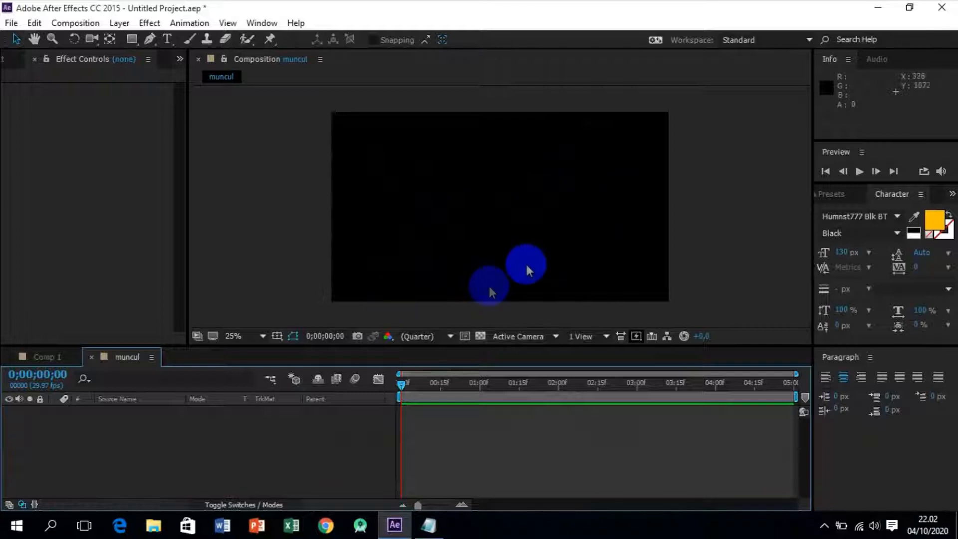
right_click(201, 437)
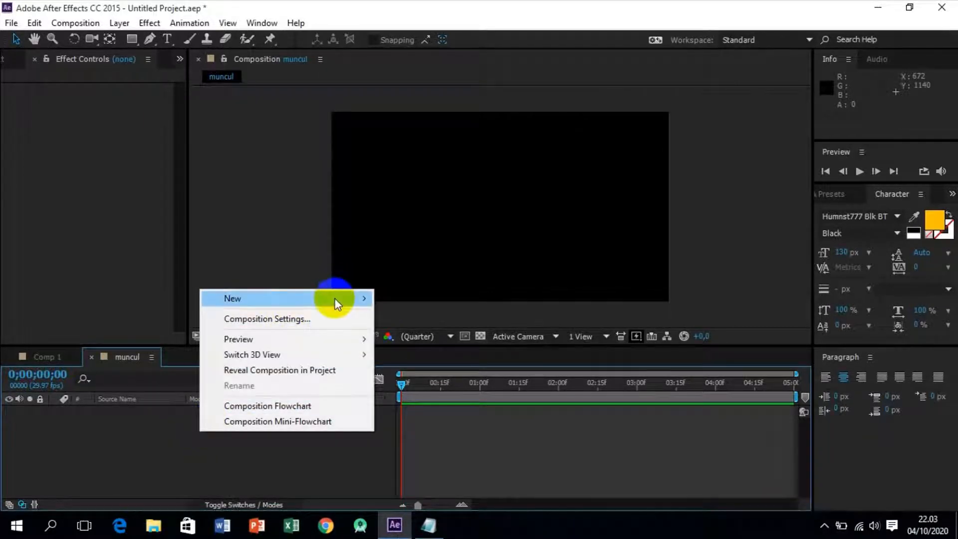
mouse_move(335, 302)
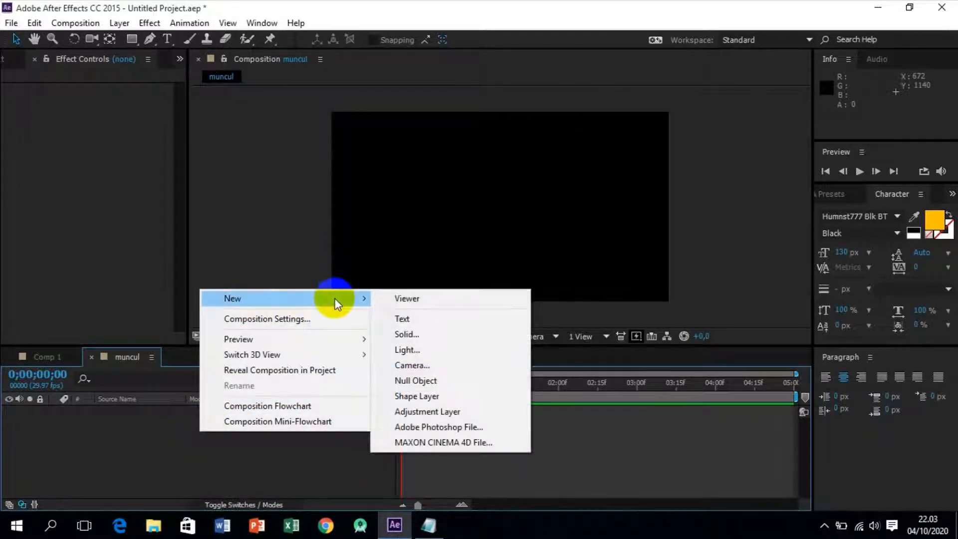
left_click(412, 336)
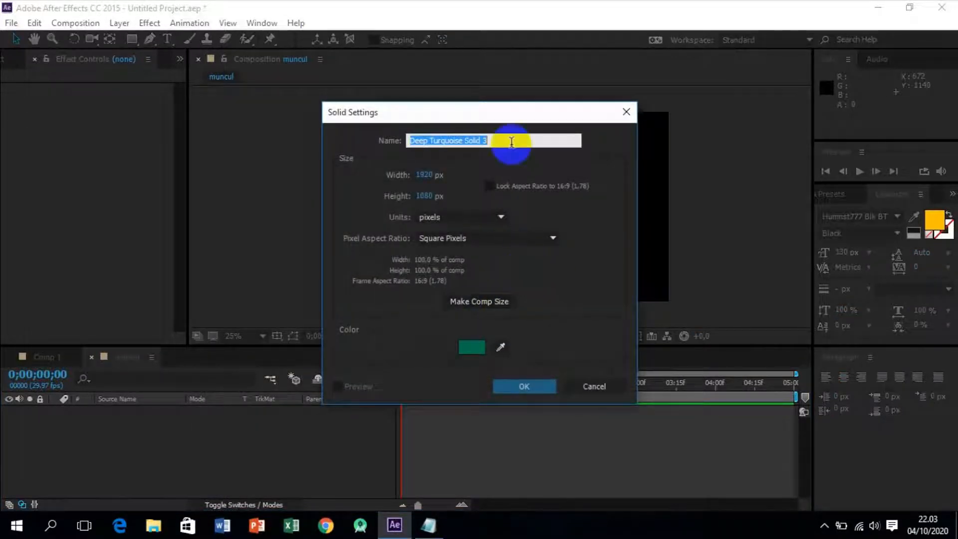
type("bg")
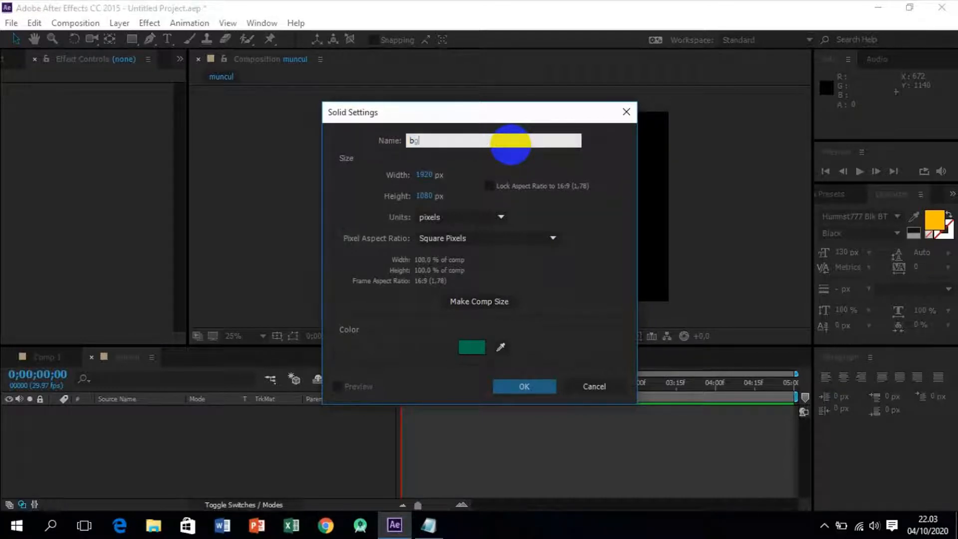
left_click(470, 348)
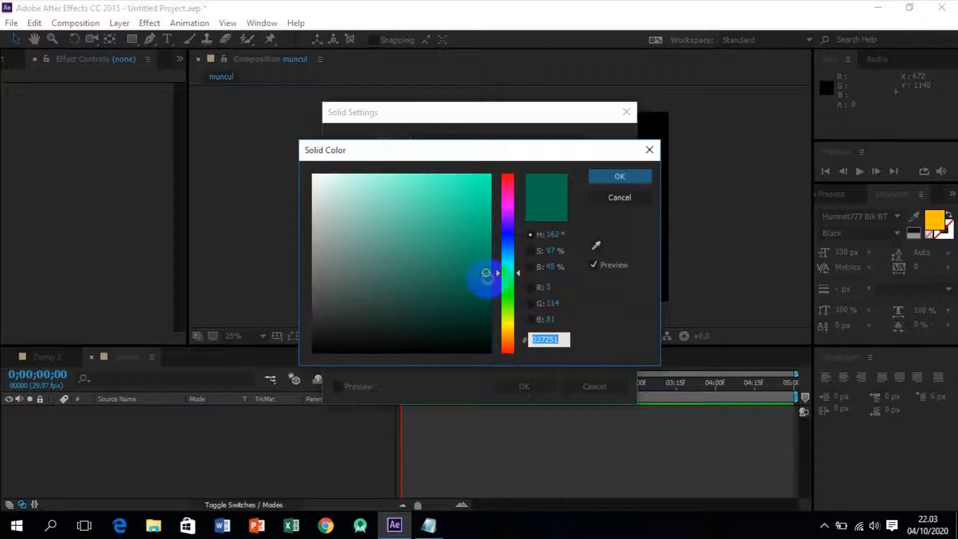
left_click(620, 177)
left_click(546, 390)
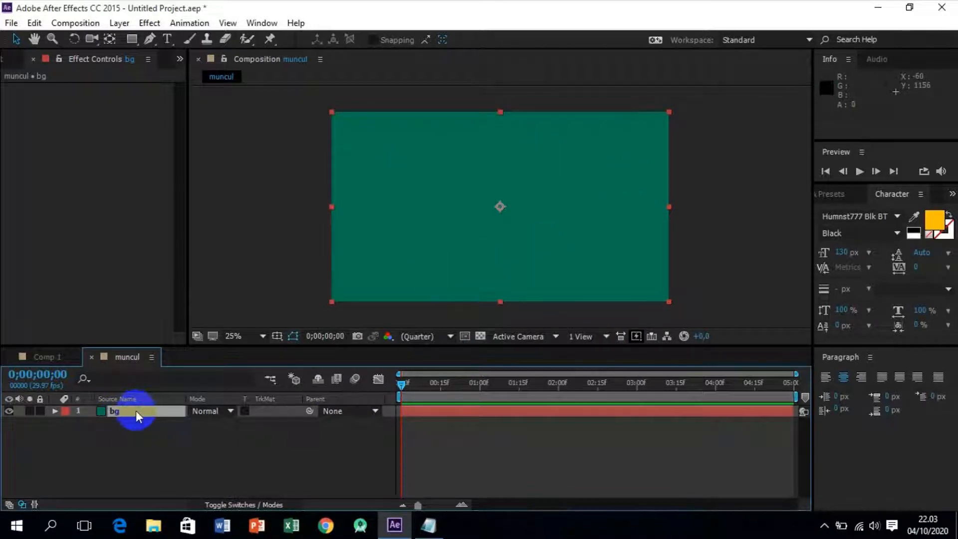
left_click(209, 443)
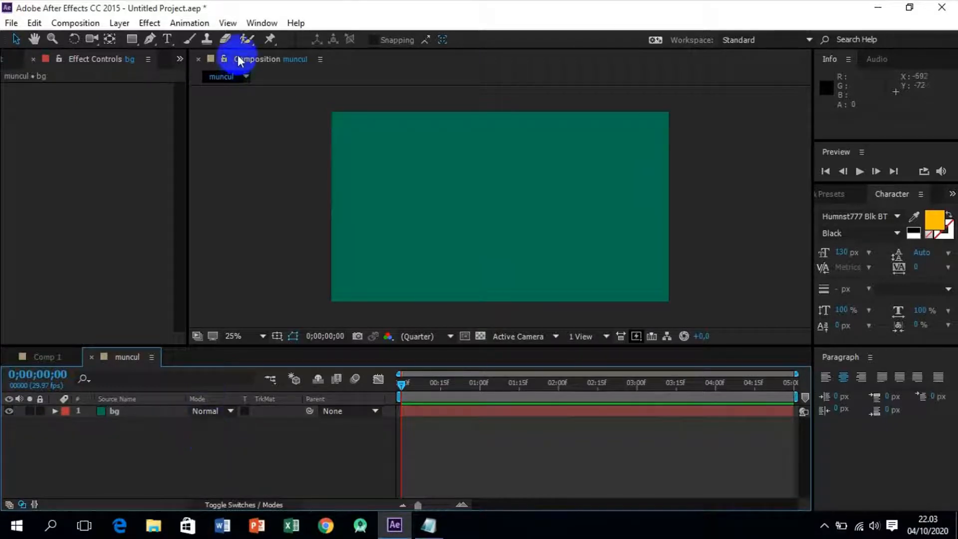
Create a text layer reading MUNCUL in white over the green background.
left_click(168, 40)
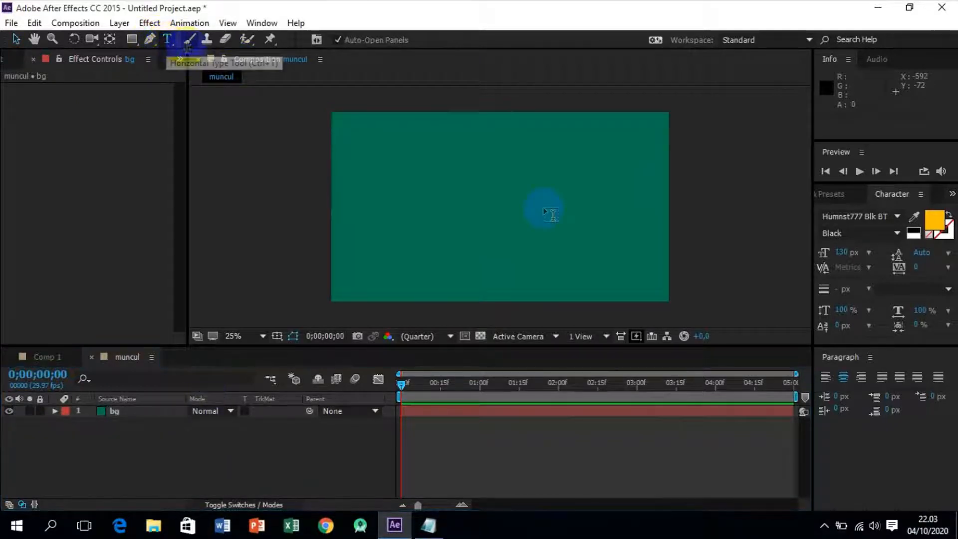
left_click(489, 198)
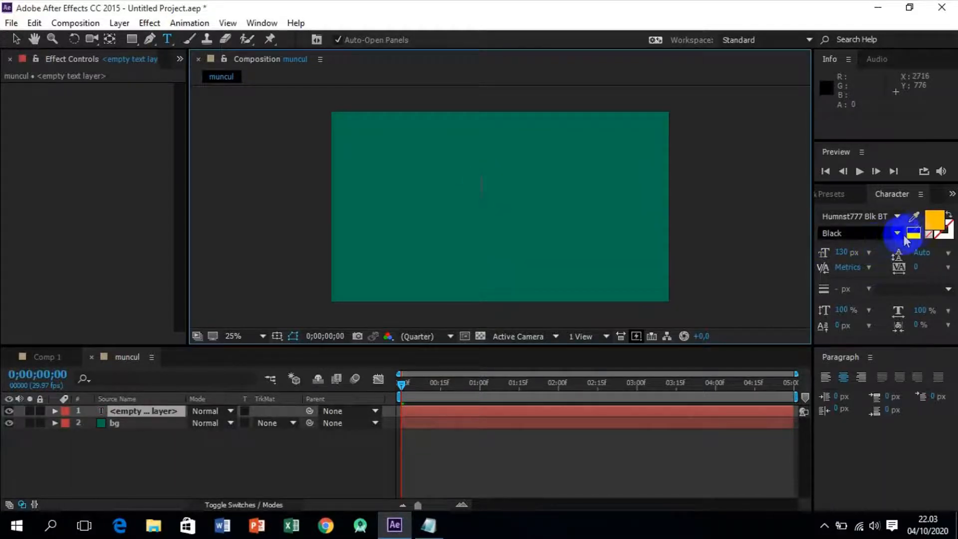
left_click(935, 220)
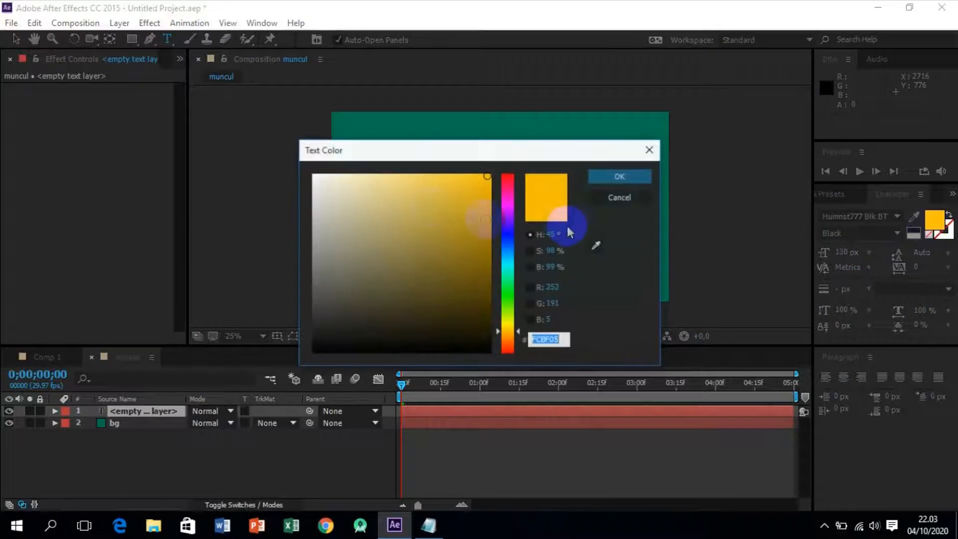
left_click(315, 176)
left_click(606, 178)
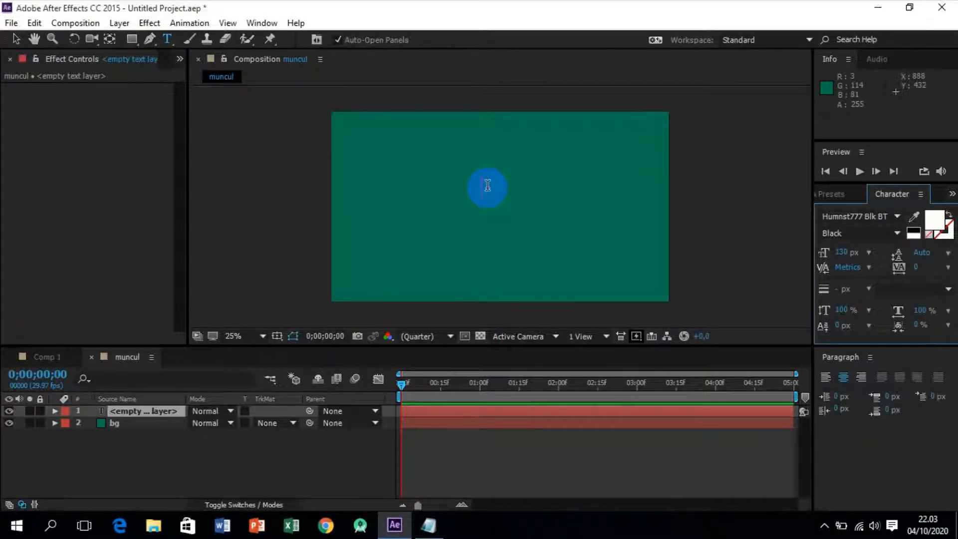
type("MUNCUL")
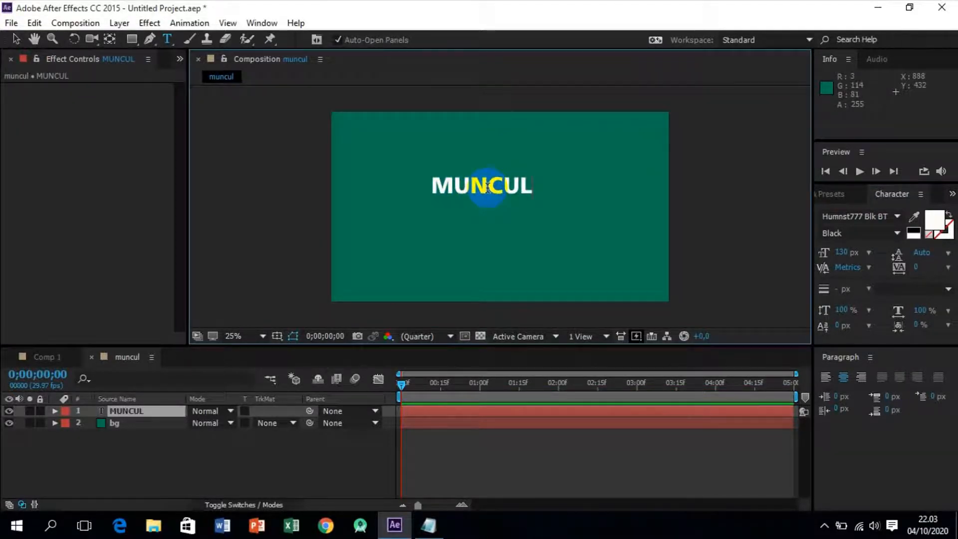
Move the MUNCUL text to the centre of the frame and keep its paragraph alignment centred.
left_click(17, 40)
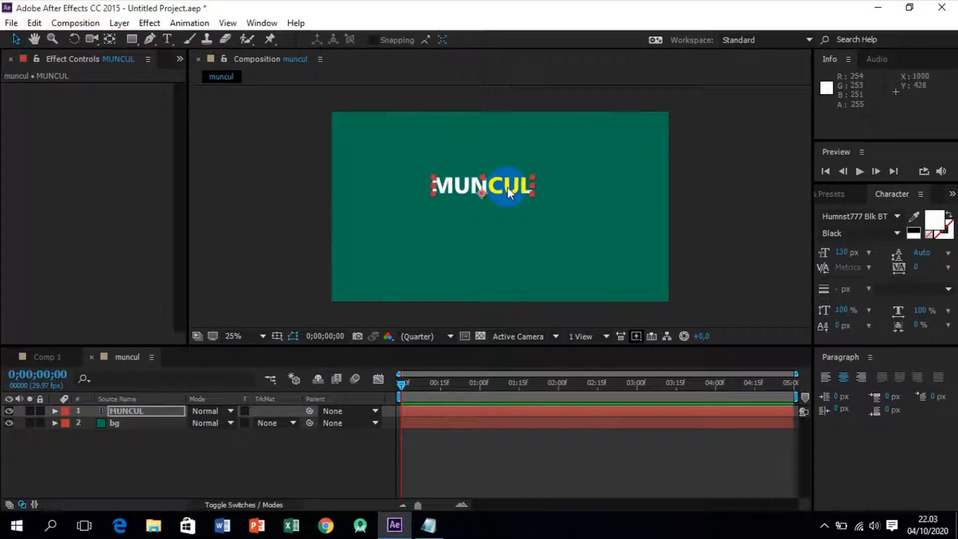
left_click_drag(509, 192, 531, 195)
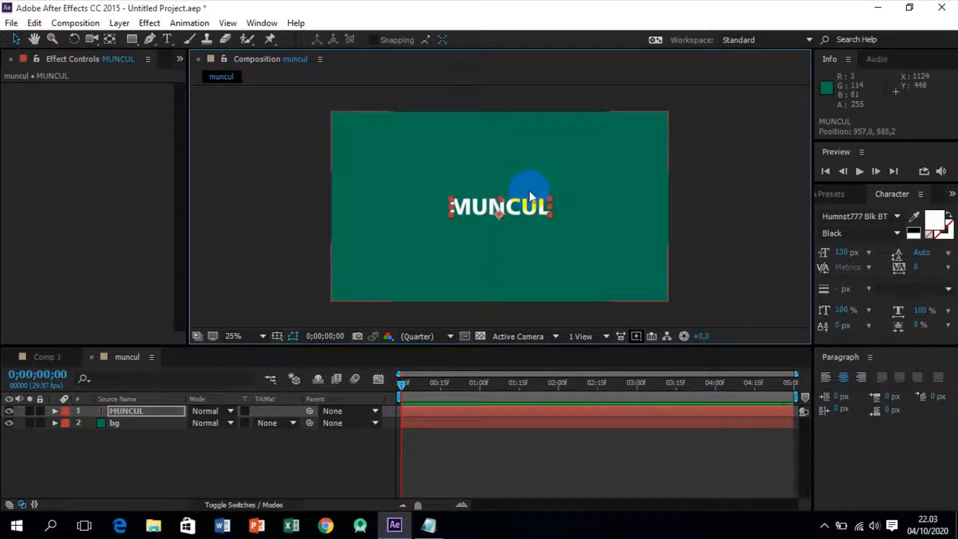
left_click(844, 380)
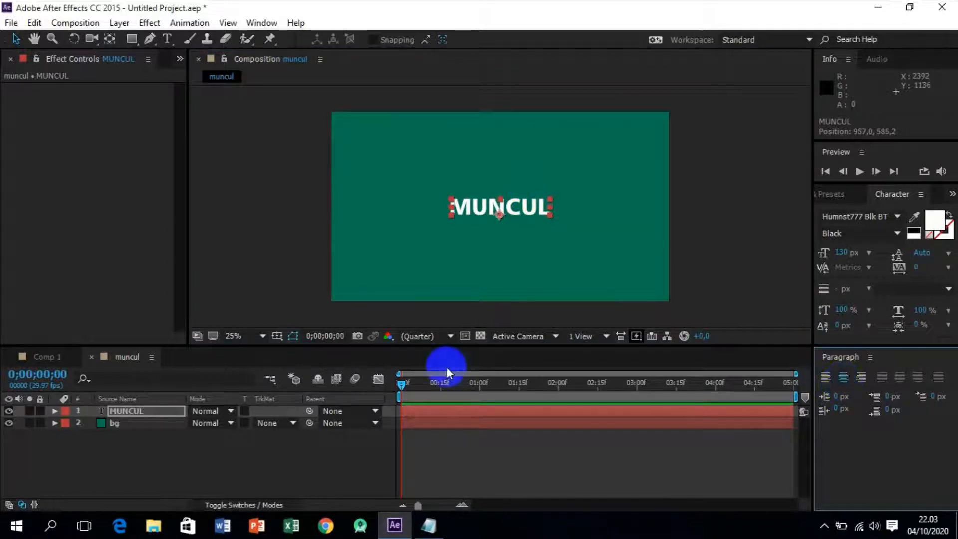
left_click(238, 455)
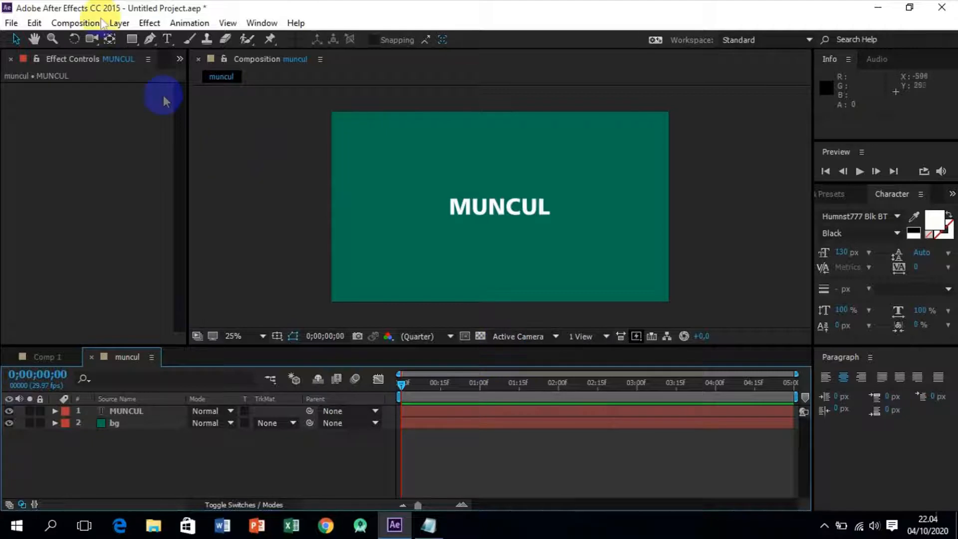
Set up the Pen tool with no fill and a white FFFFFF stroke, with no layer selected.
left_click(149, 38)
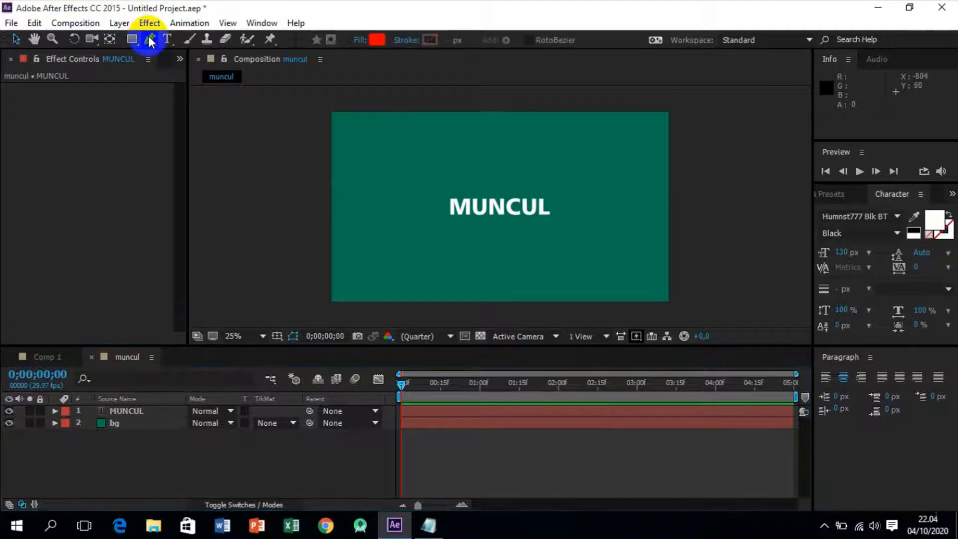
left_click(360, 40)
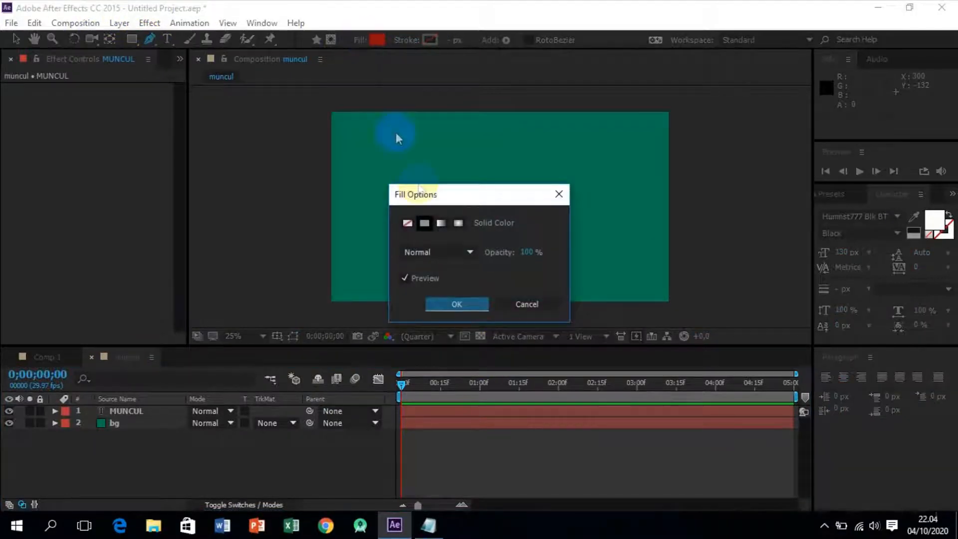
left_click(407, 222)
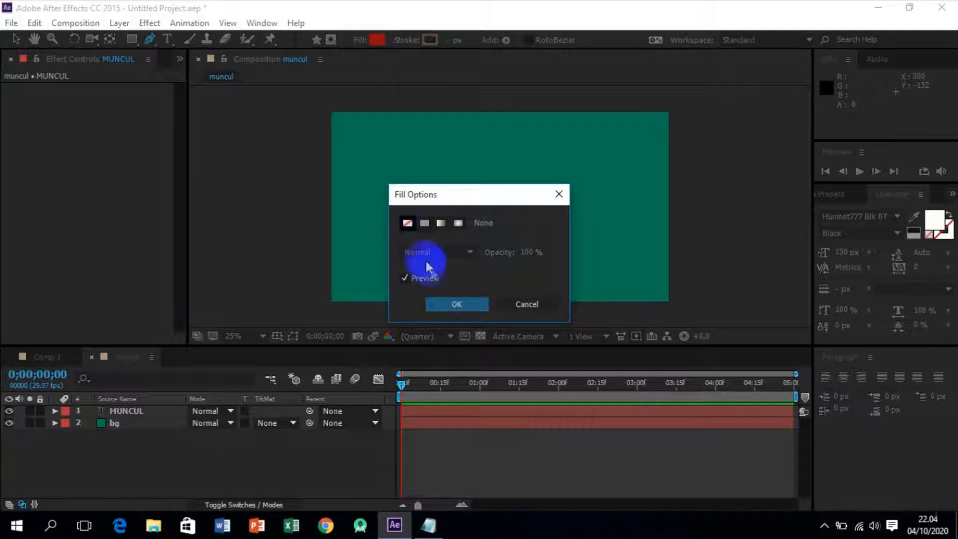
left_click(452, 305)
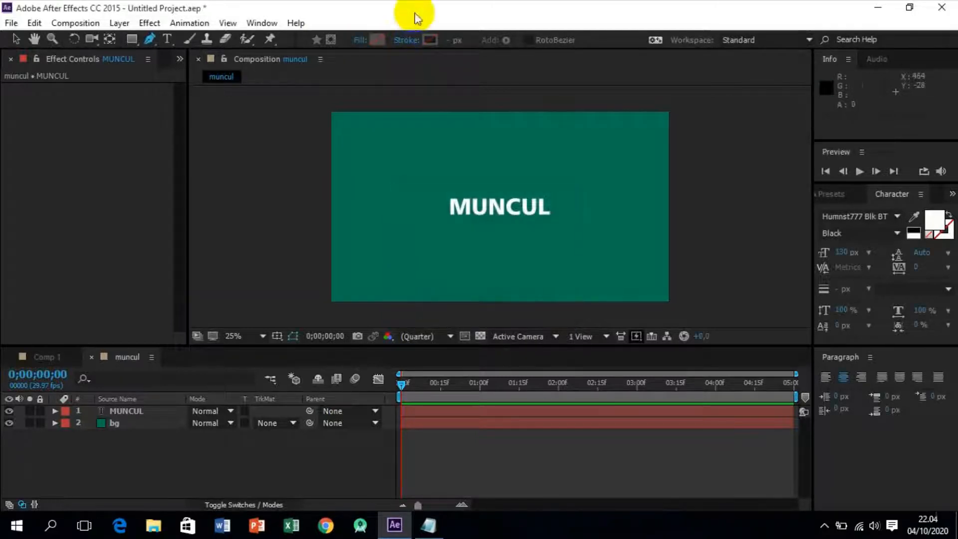
left_click(431, 41)
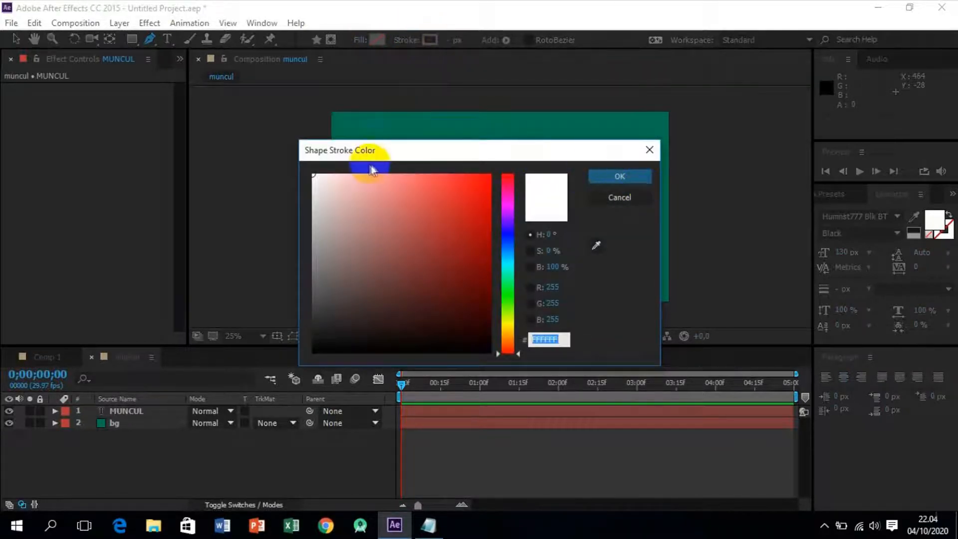
left_click(313, 174)
left_click(610, 176)
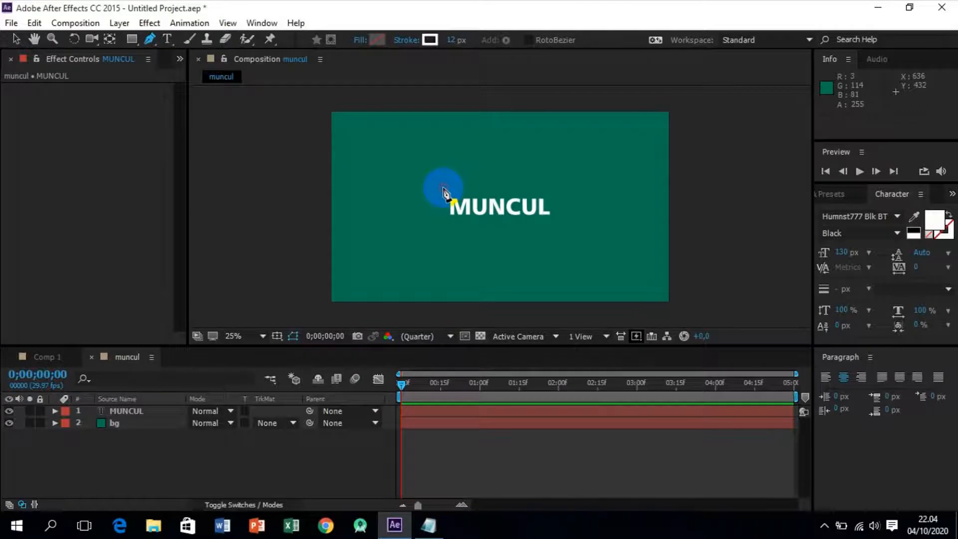
Draw a straight horizontal line about 644 px long just above the MUNCUL text, extending slightly past both ends.
left_click(443, 188)
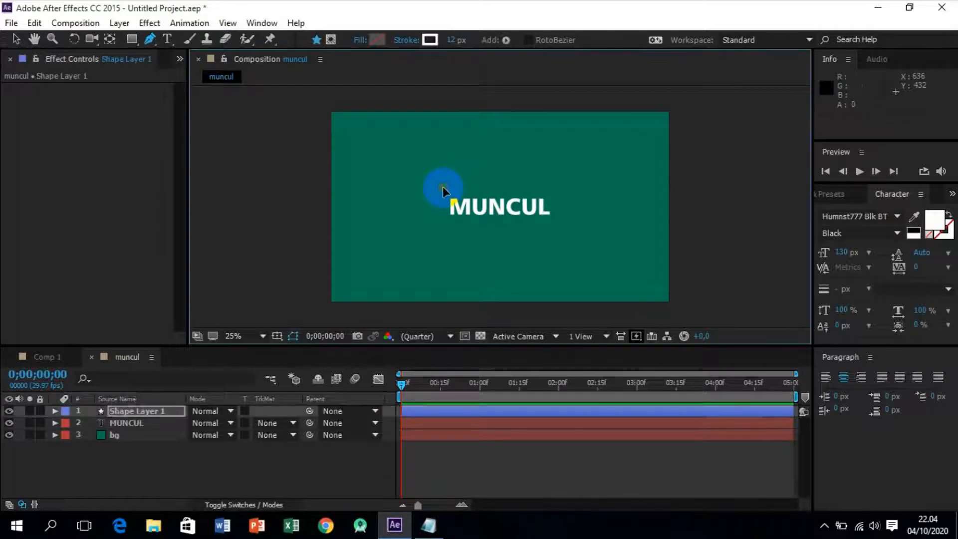
left_click(556, 188)
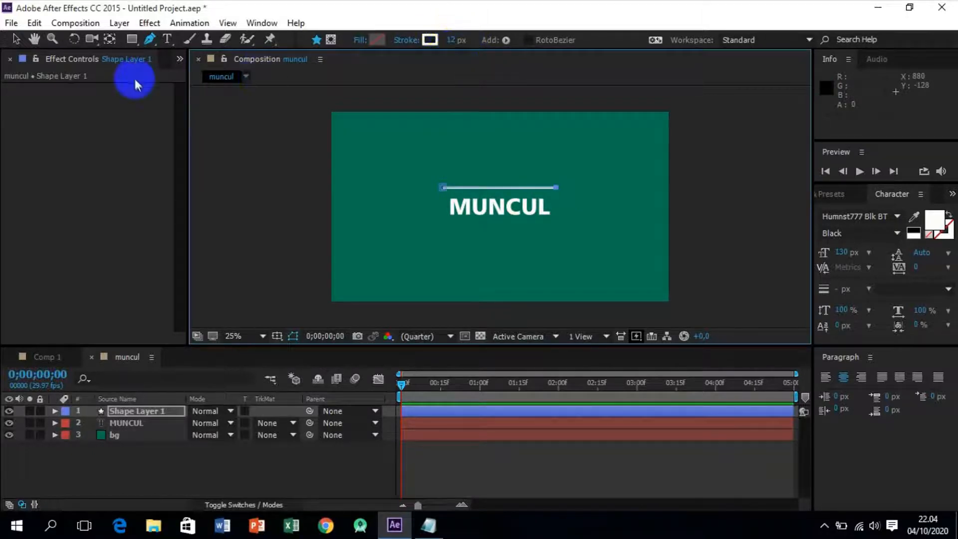
left_click(14, 40)
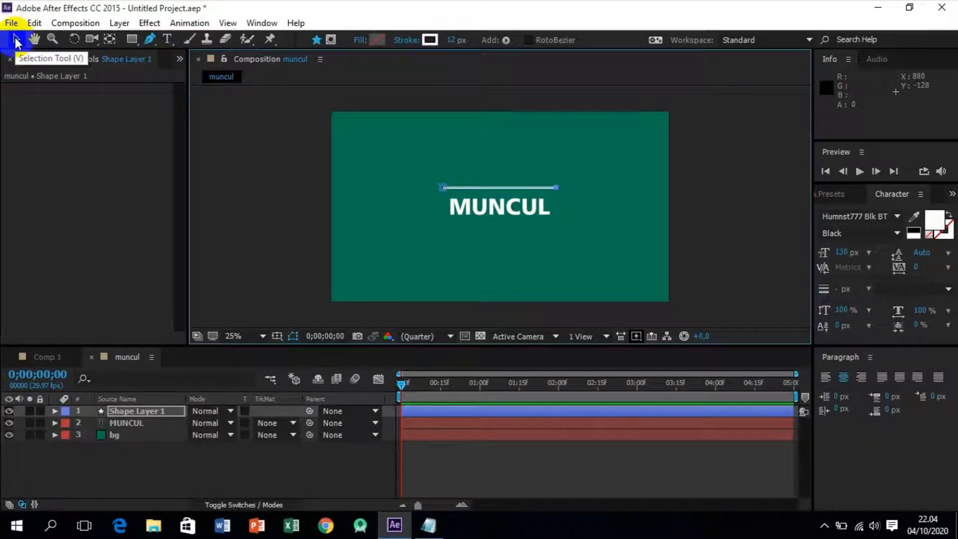
left_click(15, 40)
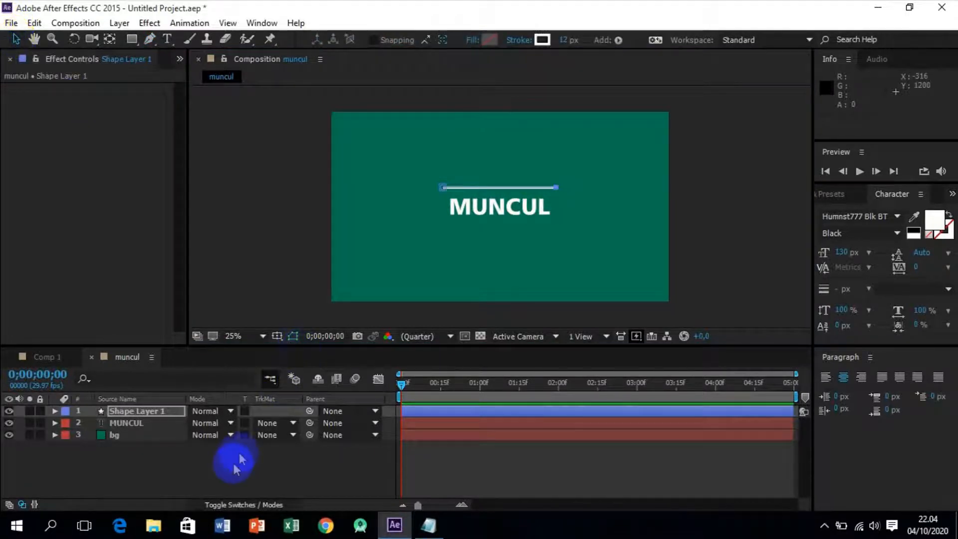
Rename the line's shape layer as garis.
right_click(143, 415)
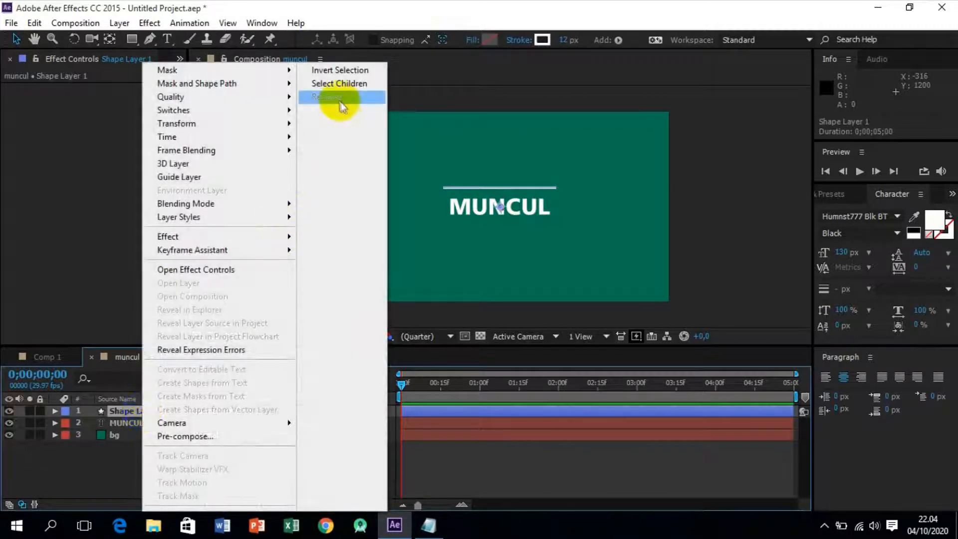
left_click(331, 96)
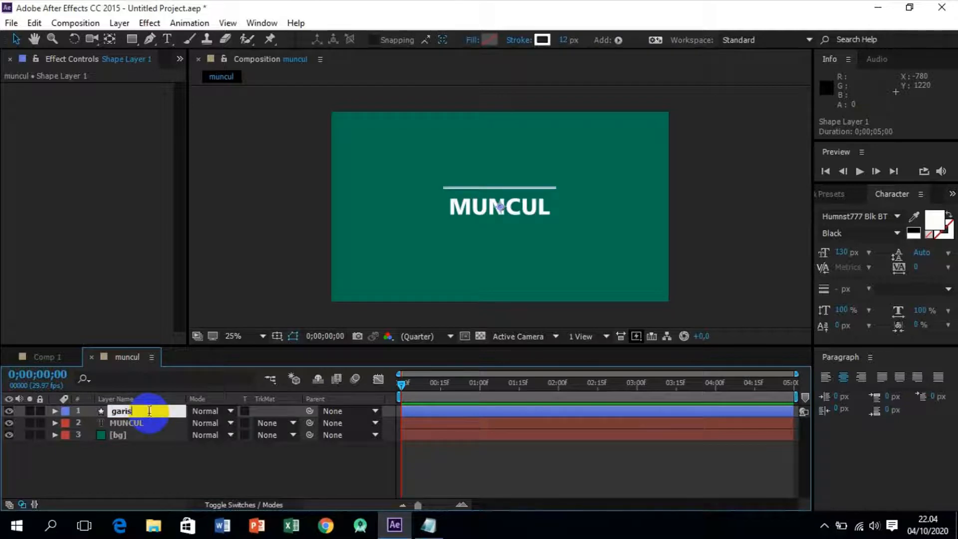
key("Return")
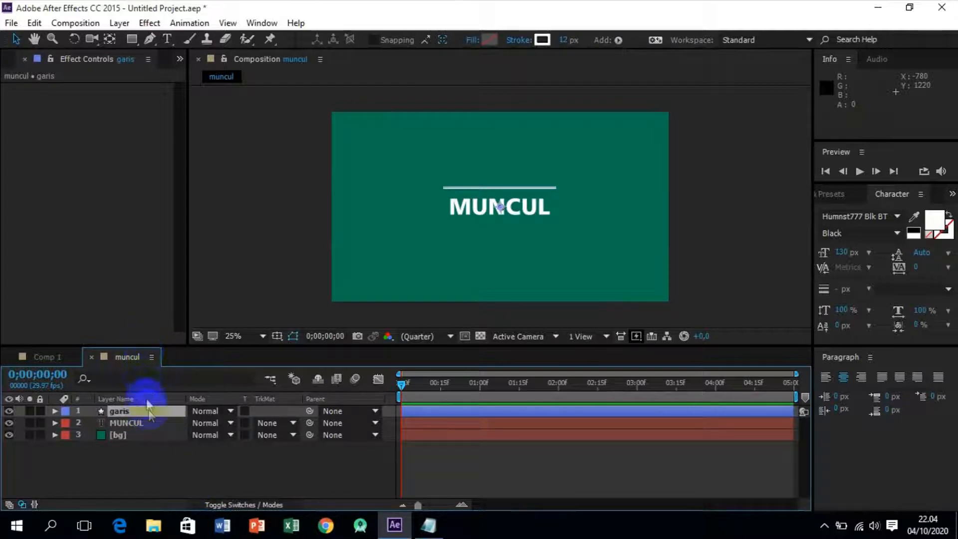
Nudge the garis line down until it sits directly above the MUNCUL text, at position 956, 572.
key("Down")
key("Down")
key("Down")
key("Down")
key("Down")
key("Down")
key("Down")
key("Down")
key("Down")
key("Down")
key("Down")
key("Down")
key("Down")
key("Down")
key("Down")
key("Down")
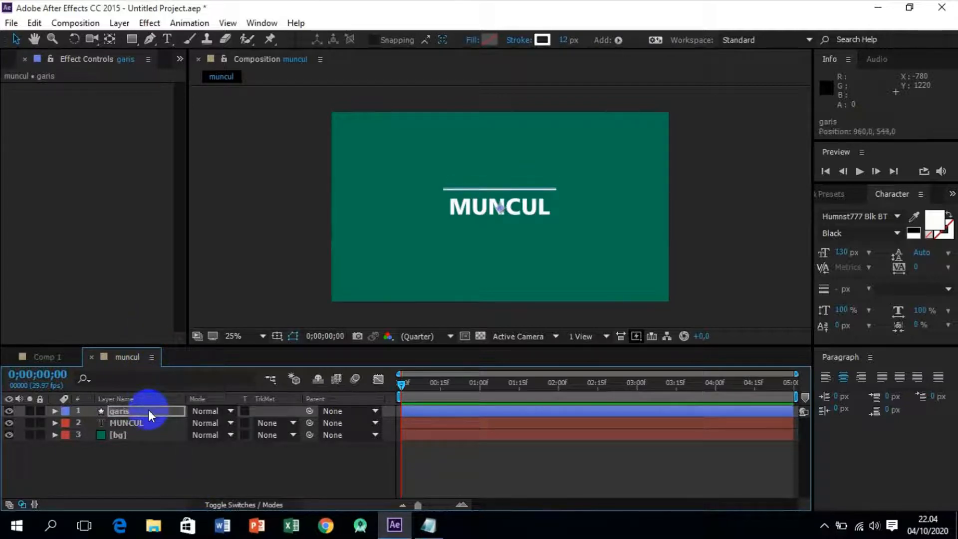
key("Down")
key("Down")
key("Down")
key("Down")
key("Down")
key("Down")
key("Down")
key("Down")
key("Down")
key("Down")
key("Down")
key("Down")
key("Down")
key("Down")
key("Down")
key("Down")
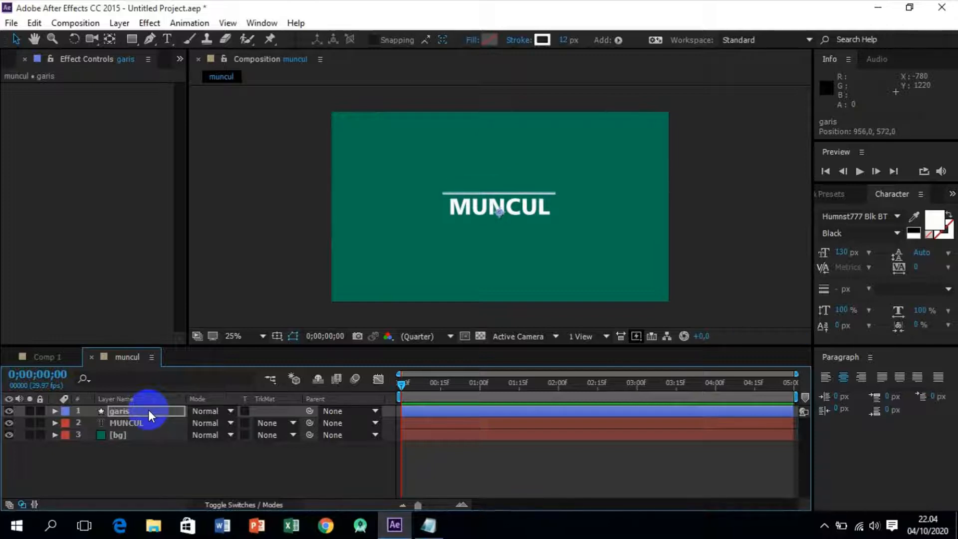
Set up the Rectangle tool with no stroke and a red FF0000 fill, with no layer selected.
left_click(162, 460)
left_click(132, 40)
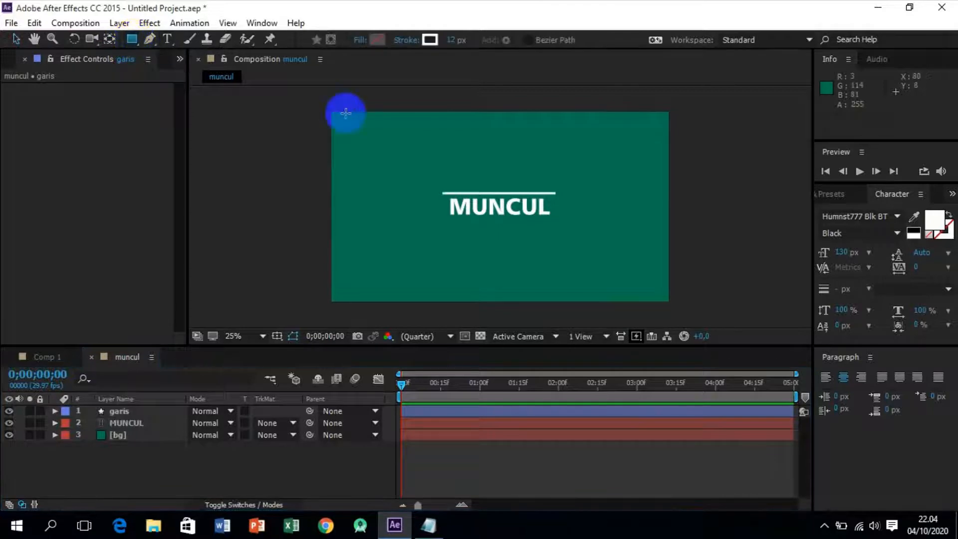
left_click(408, 41)
left_click(408, 223)
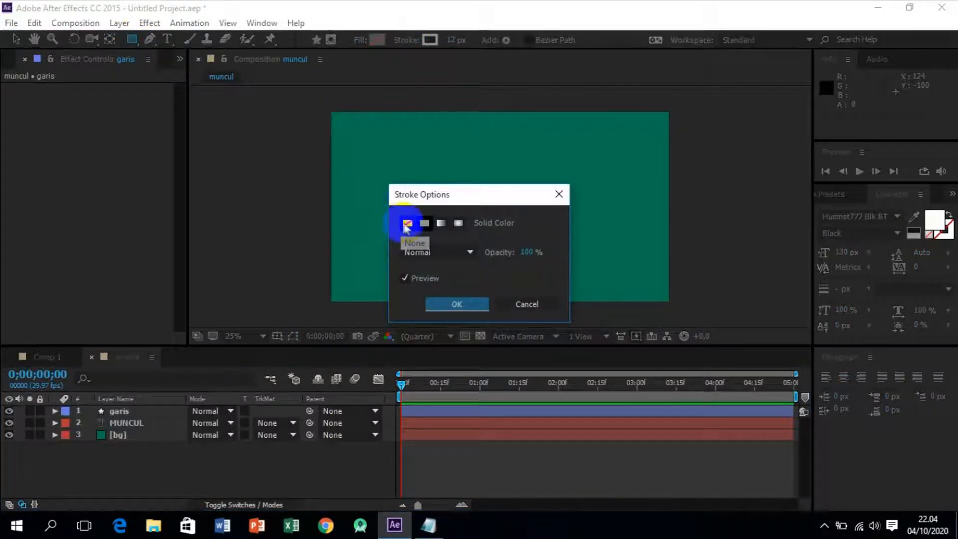
left_click(457, 305)
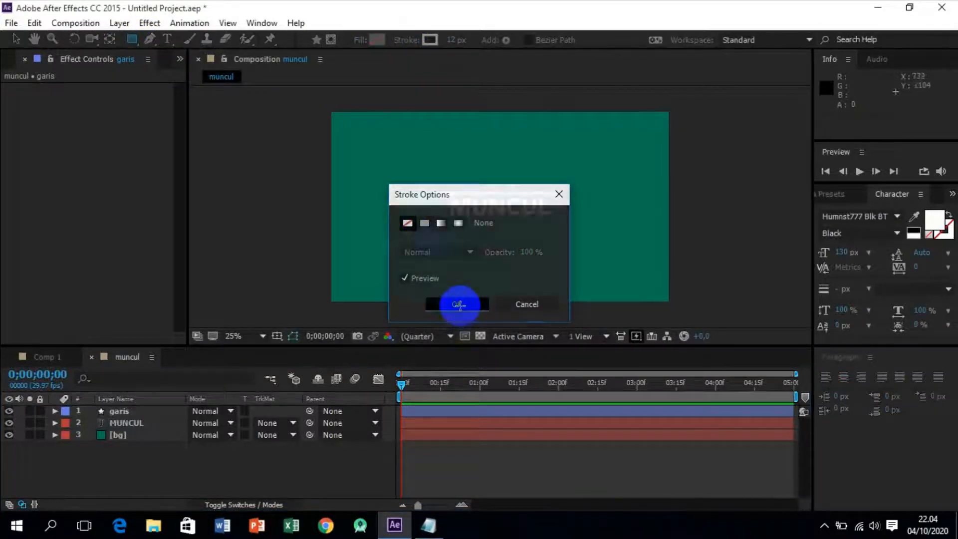
left_click(377, 40)
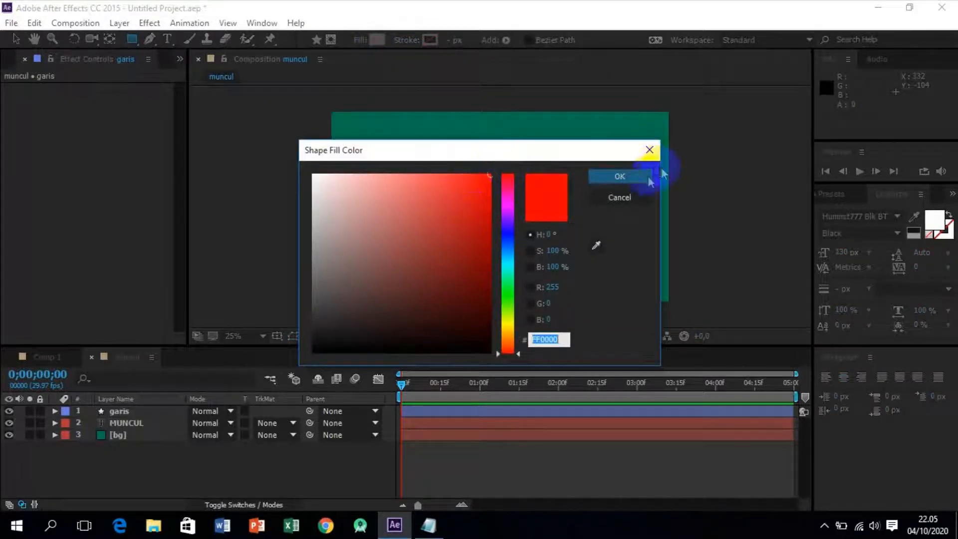
left_click(632, 178)
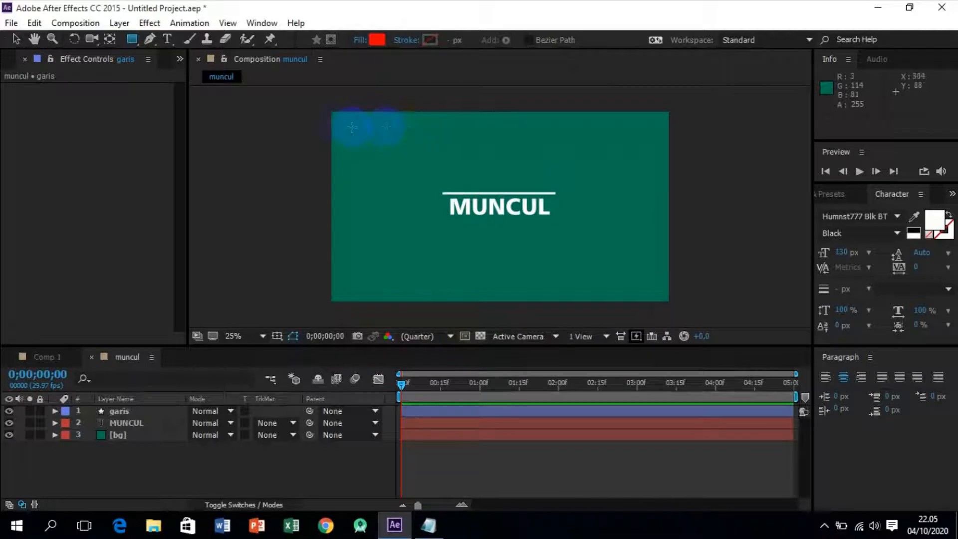
Draw a red rectangle about 2044 by 500 px covering the frame above the line, then collapse and deselect its layer.
left_click_drag(319, 105, 678, 193)
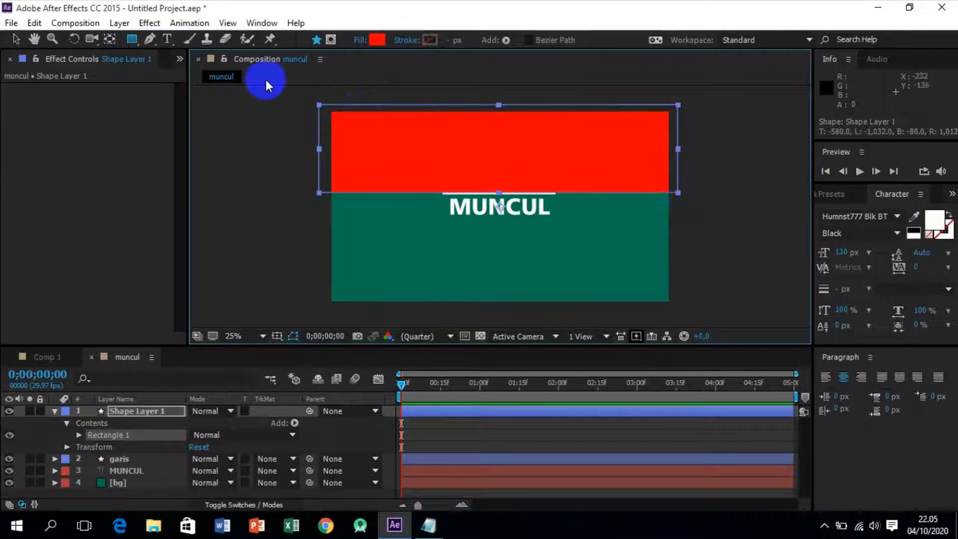
left_click(17, 40)
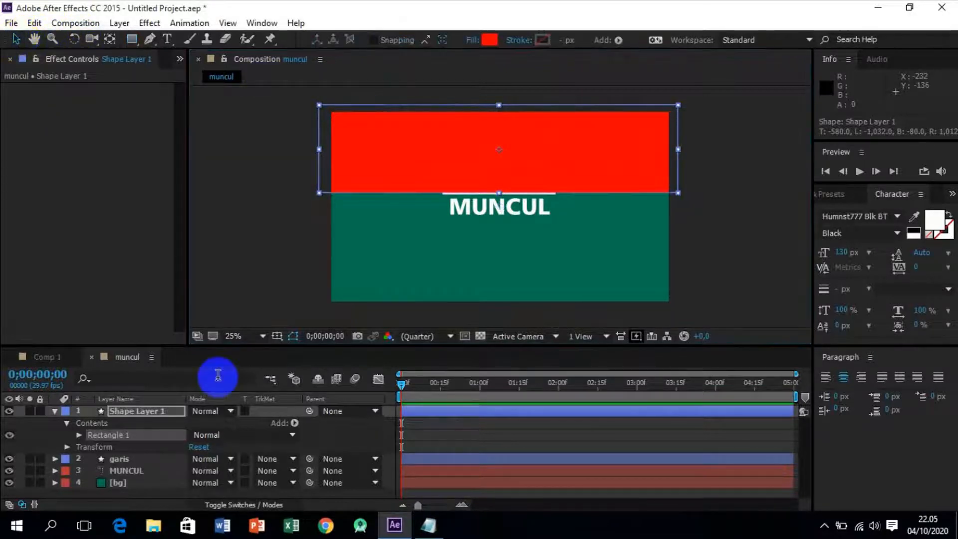
left_click(55, 411)
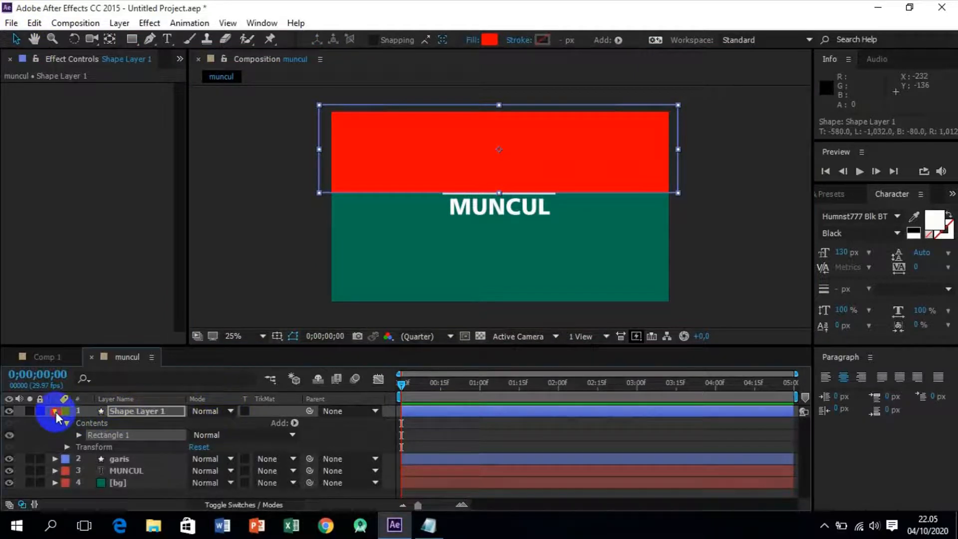
left_click(168, 477)
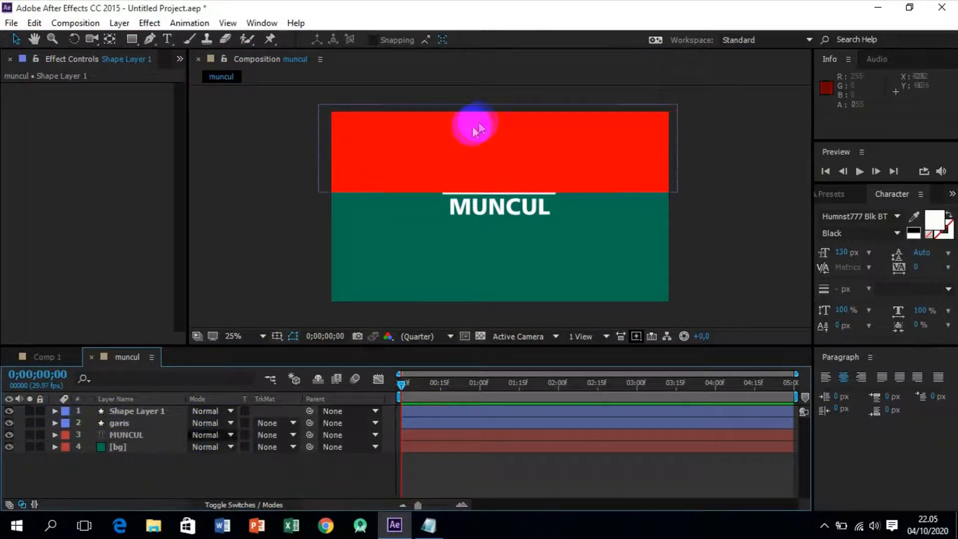
Rename the red rectangle's shape layer as kotak penutup and deselect it.
left_click(130, 371)
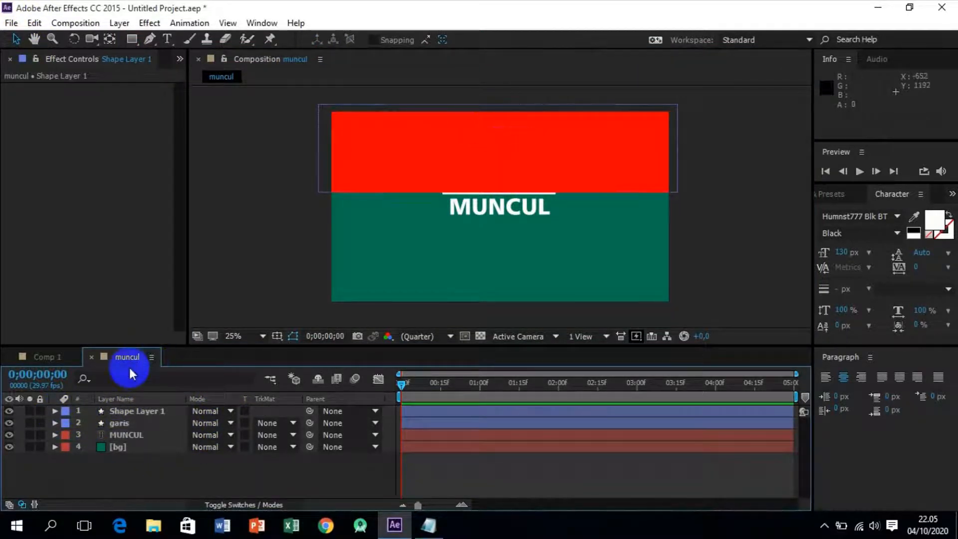
left_click(131, 411)
right_click(132, 414)
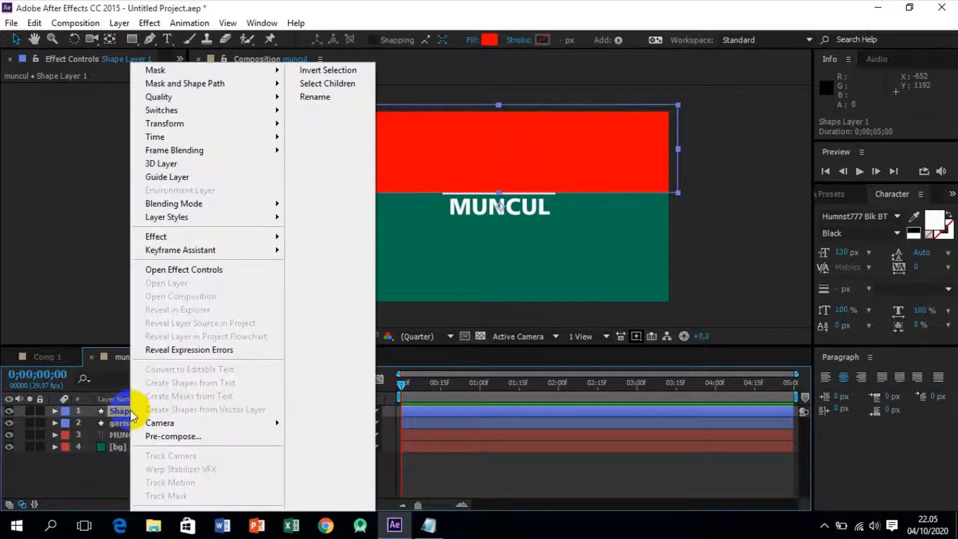
left_click(342, 97)
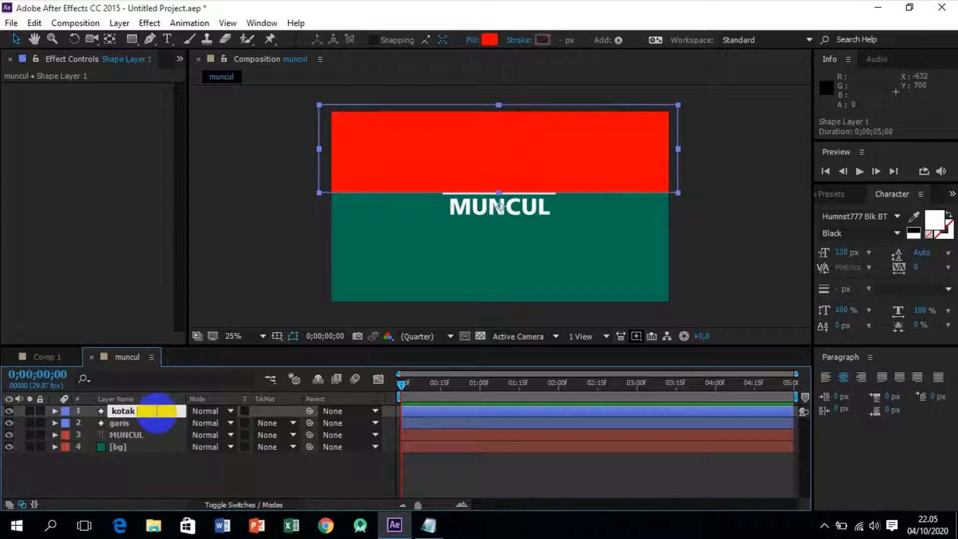
type("nutup")
key("Return")
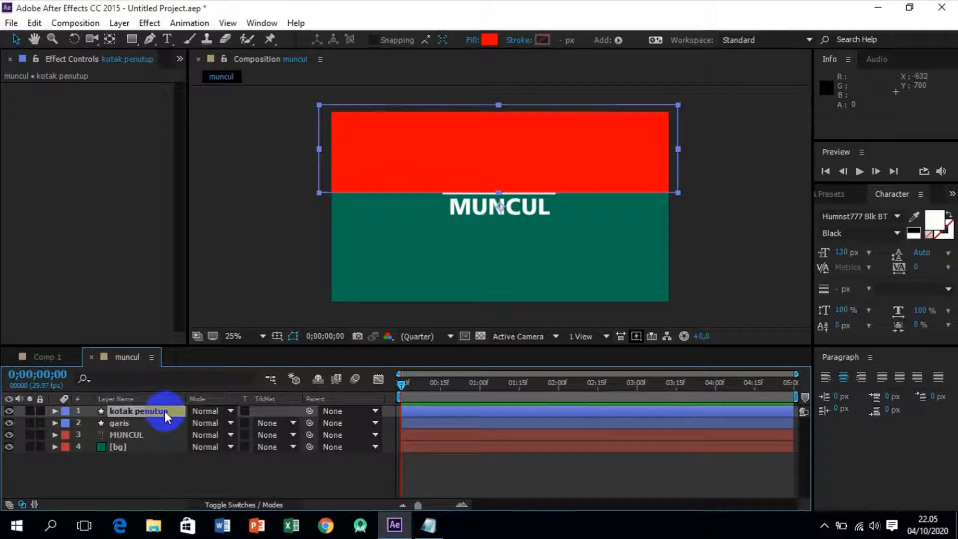
left_click(173, 475)
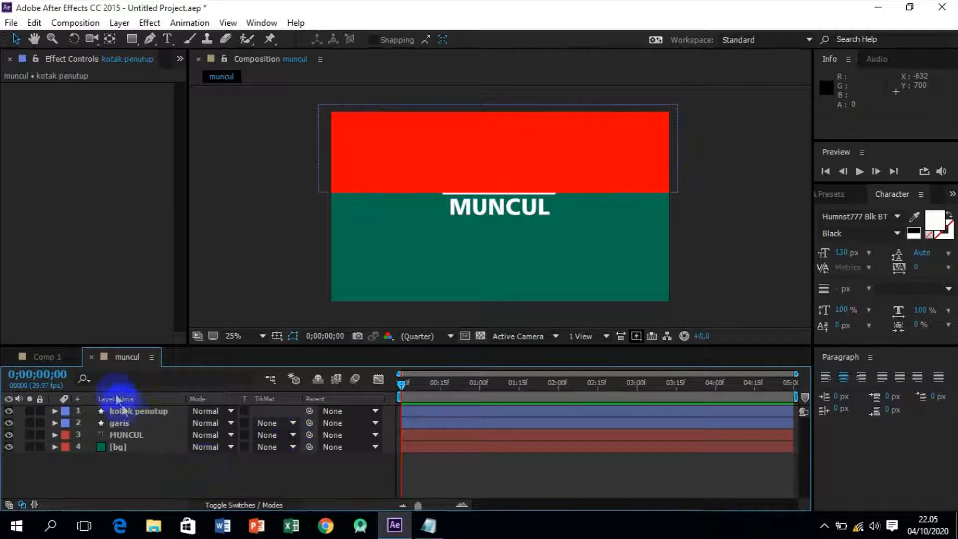
Move the kotak penutup layer directly below garis and parent it to garis.
left_click(136, 411)
left_click_drag(150, 410, 153, 432)
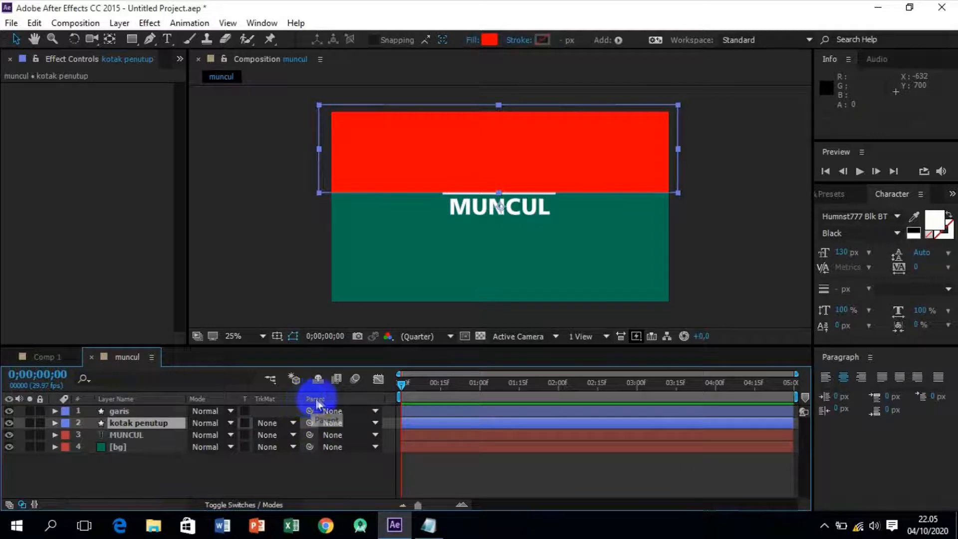
left_click_drag(310, 423, 165, 420)
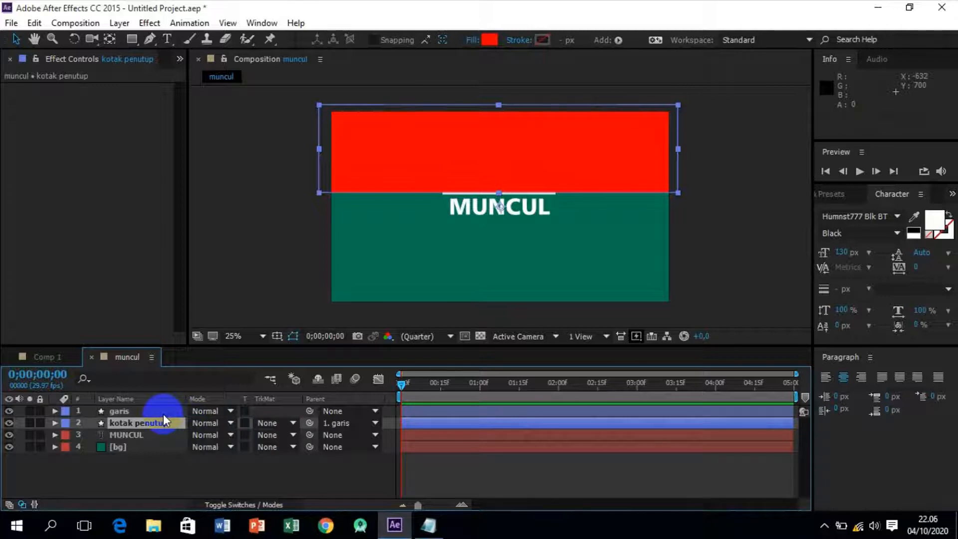
Test the parenting by nudging garis down over the text and back up to position 956, 580.
left_click(148, 412)
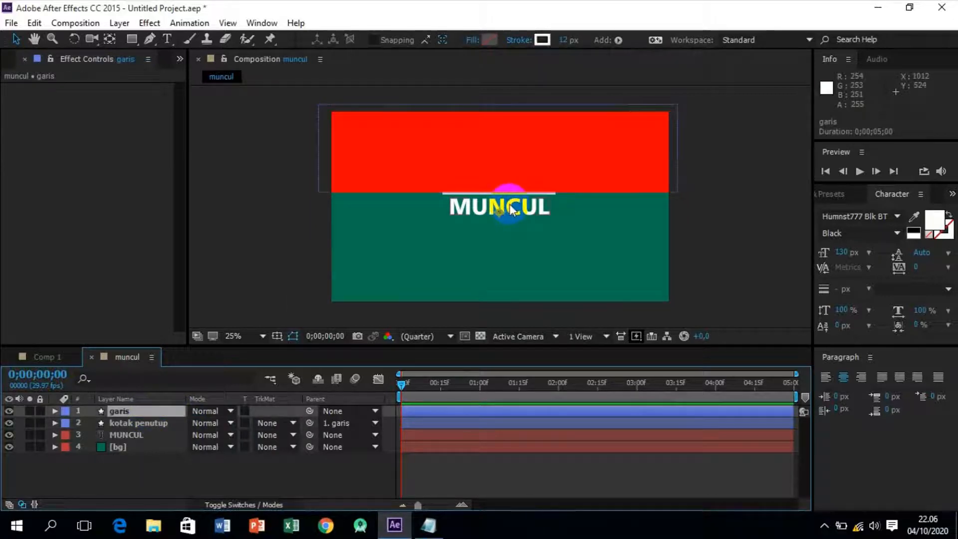
key("Down")
key("Down")
key("Down")
key("Down")
key("Down")
key("Down")
key("Down")
key("Down")
key("Down")
key("Down")
key("Down")
key("Down")
key("Down")
key("Down")
key("Down")
key("Down")
key("Down")
key("Down")
key("Down")
key("Down")
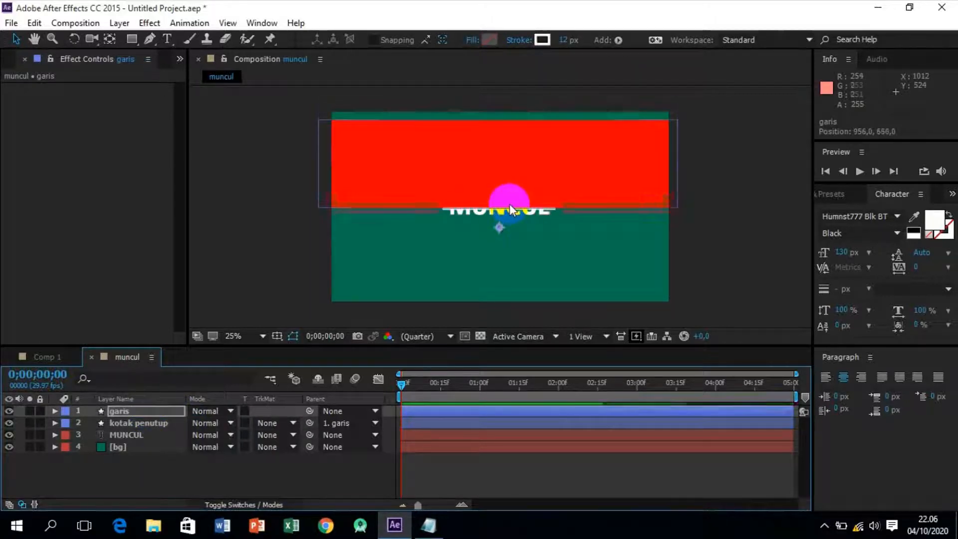
key("Up")
key("Up")
key("Up")
key("Up")
key("Up")
key("Up")
key("Up")
key("Up")
key("Up")
key("Up")
key("Up")
key("Up")
key("Up")
key("Up")
key("Up")
key("Up")
key("Up")
key("Up")
key("Up")
key("Up")
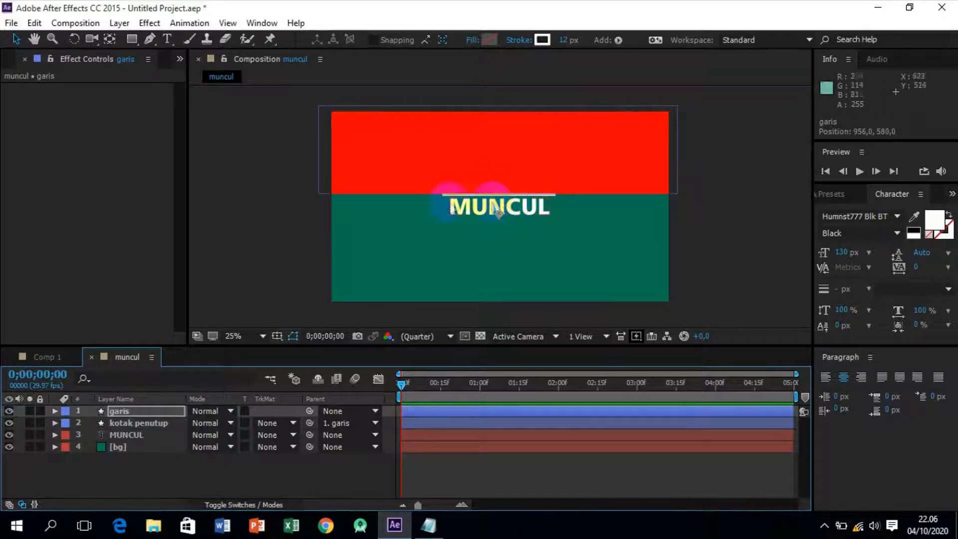
left_click(155, 412)
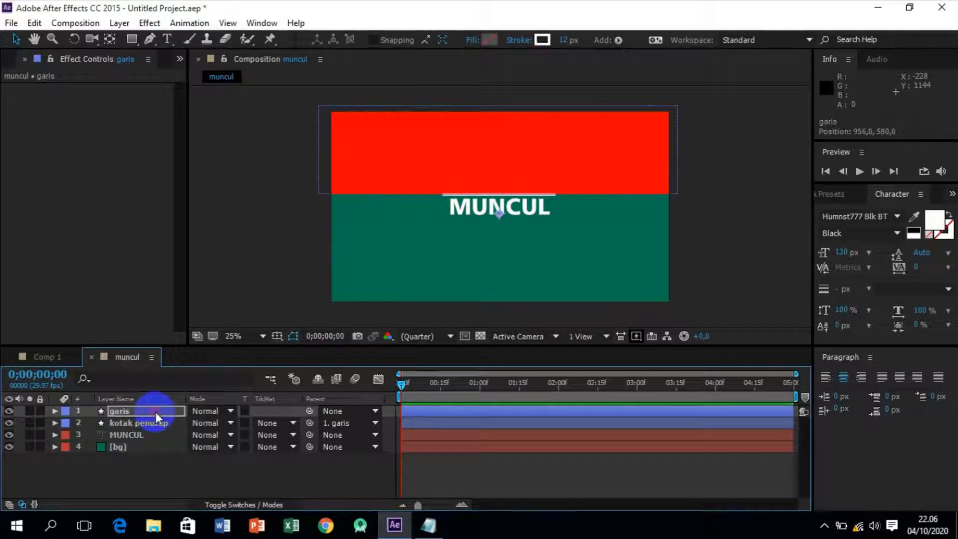
key("Return")
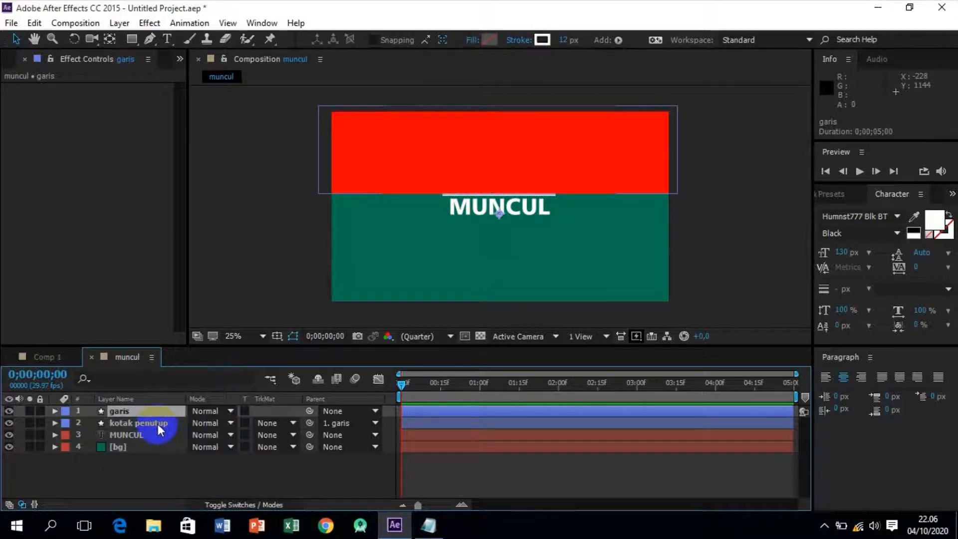
left_click(151, 435)
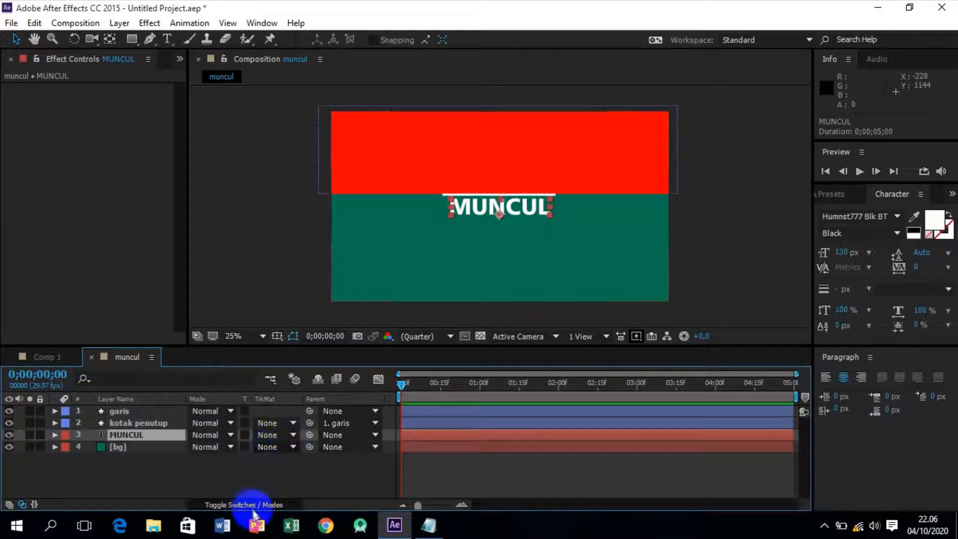
left_click(267, 504)
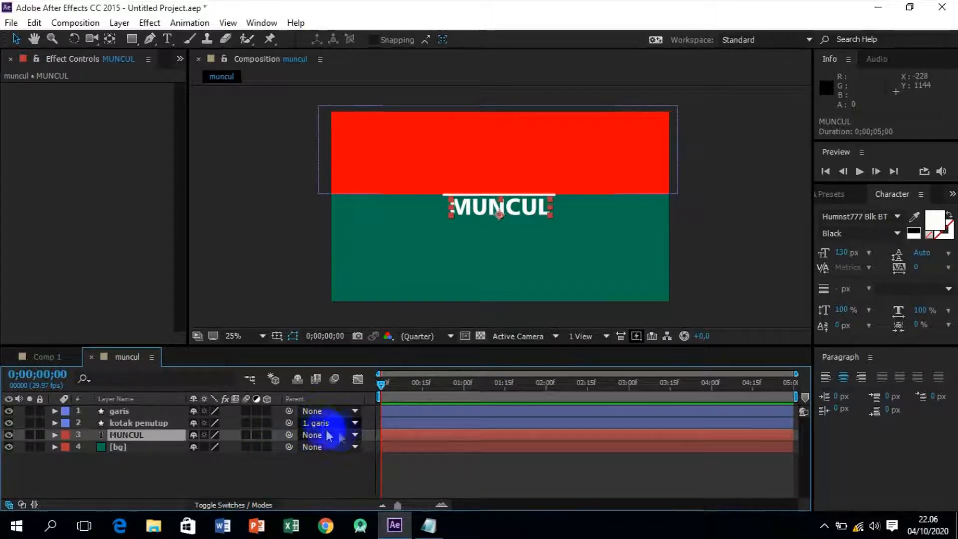
left_click(349, 437)
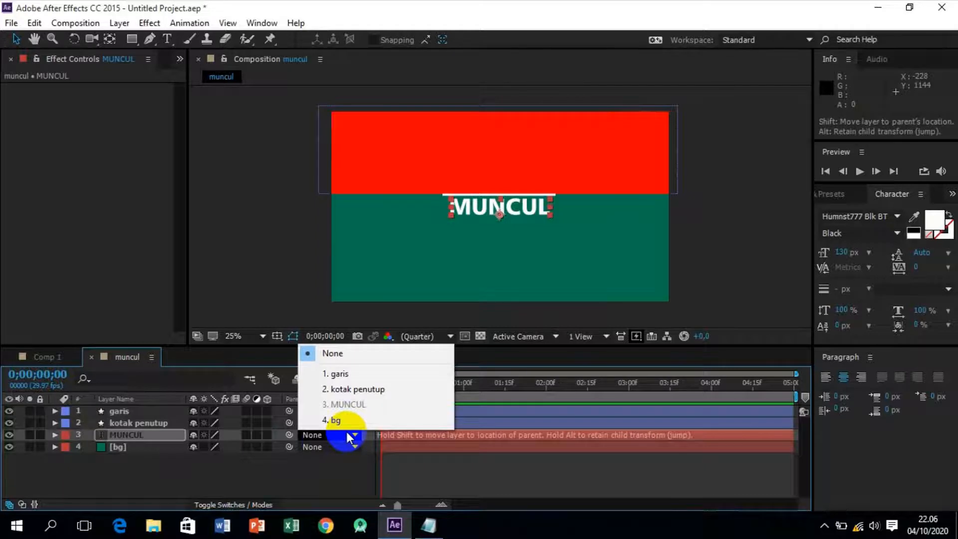
left_click(237, 506)
left_click(237, 506)
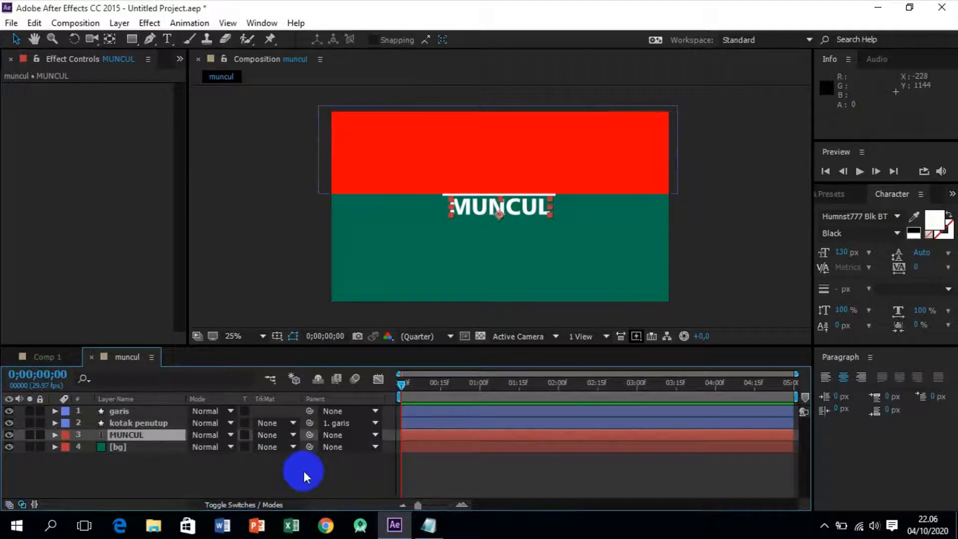
Set the MUNCUL layer's track matte to Alpha Matte "kotak penutup".
left_click(289, 434)
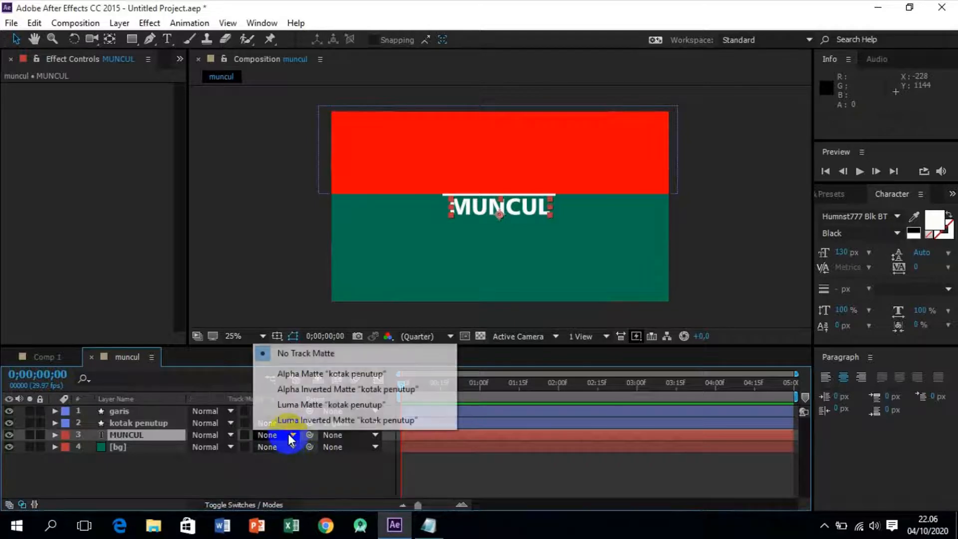
left_click(328, 374)
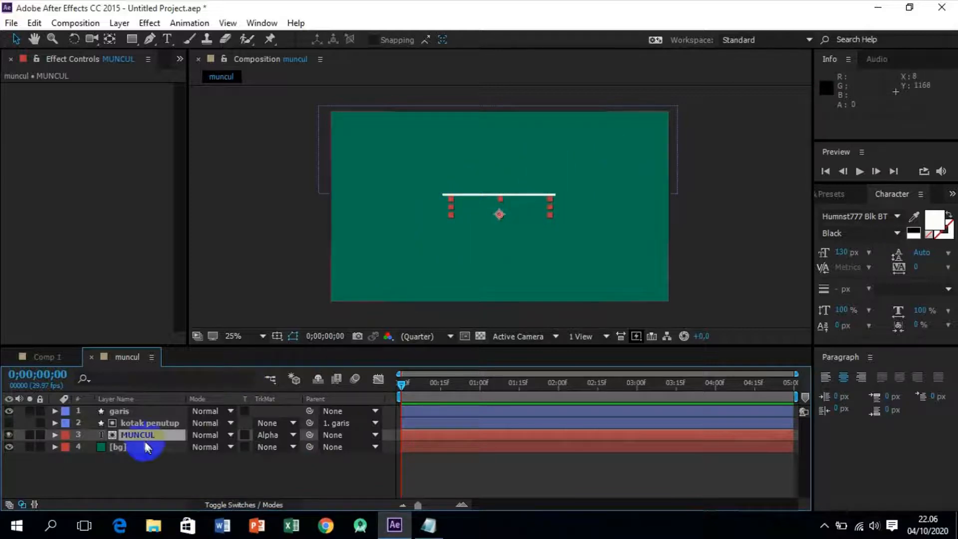
Add a position keyframe to the garis layer at 0;00;01;00.
left_click(169, 410)
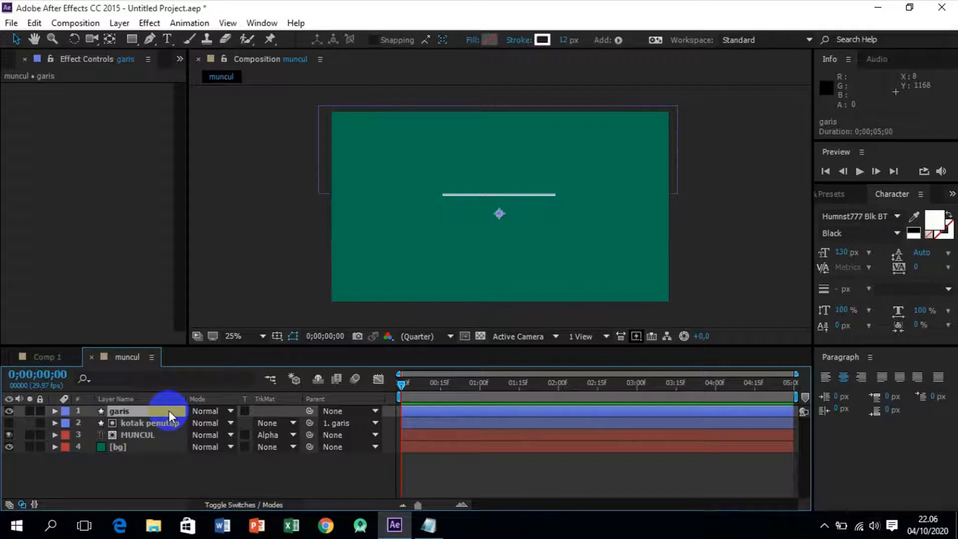
key("p")
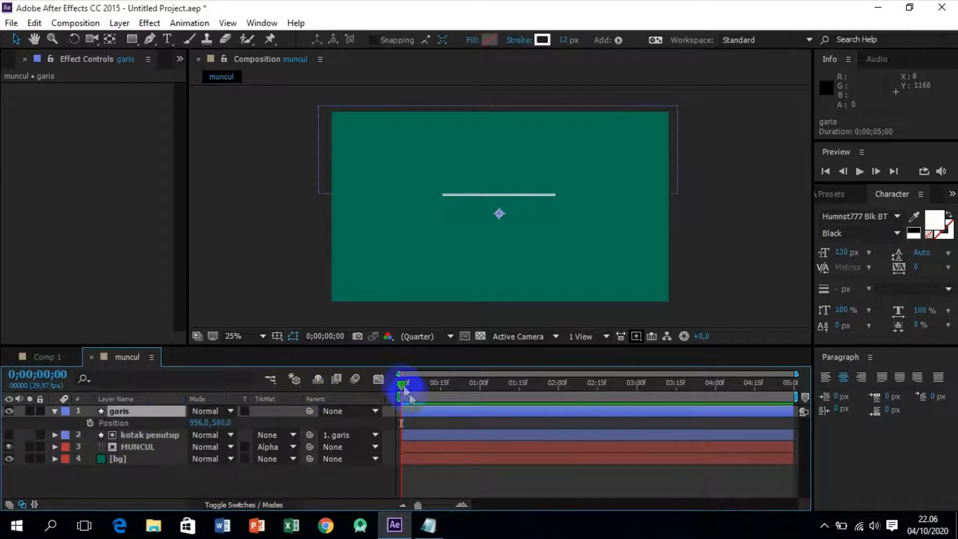
left_click_drag(401, 384, 481, 383)
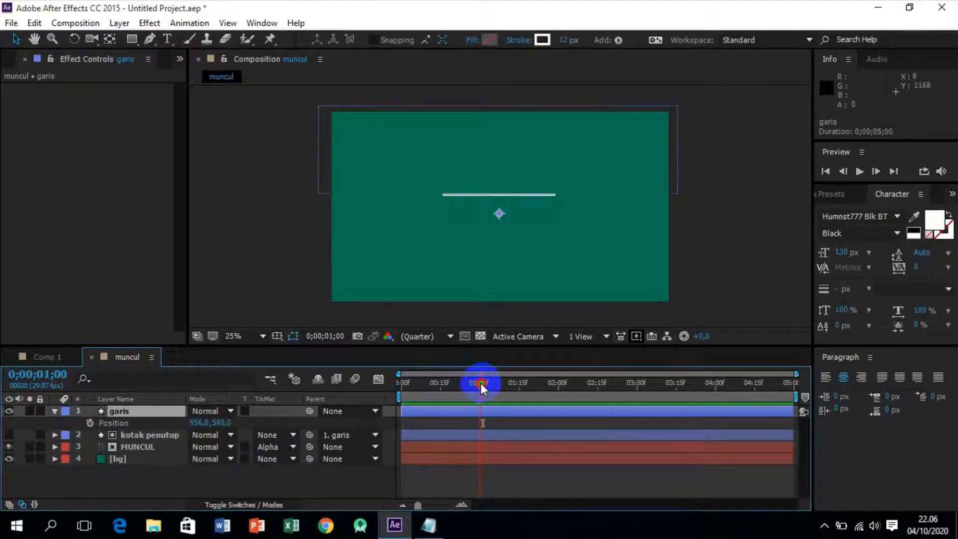
left_click(91, 423)
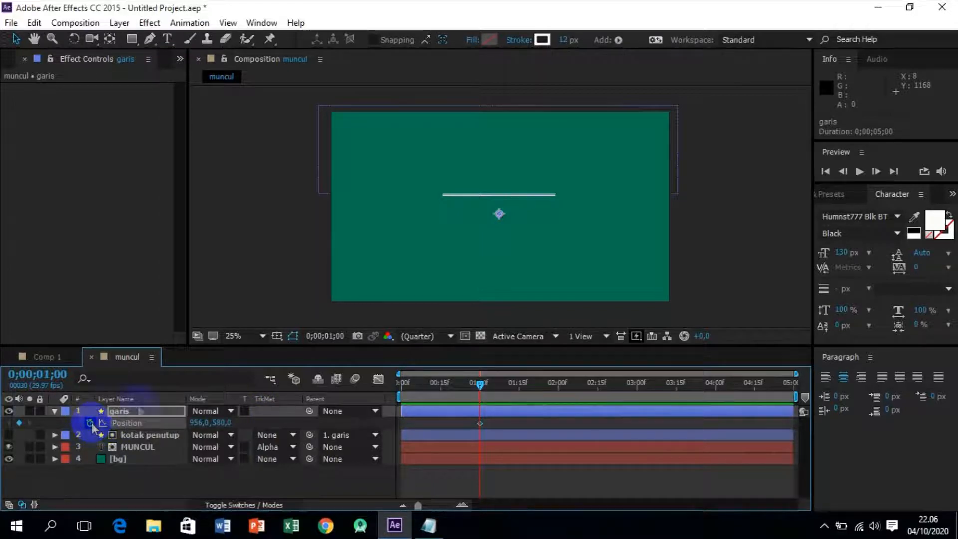
At 0;00;02;15, move the garis layer down below the text to position 956, 724 as a second position keyframe.
left_click_drag(481, 384, 600, 392)
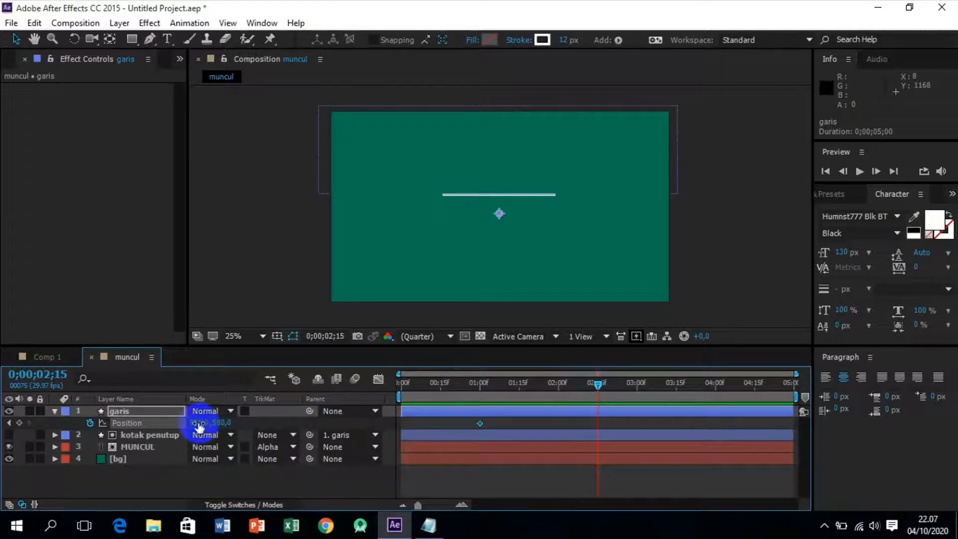
key("shift+Down")
key("shift+Down")
key("shift+Down")
key("shift+Down")
key("shift+Down")
key("shift+Down")
key("shift+Down")
key("shift+Down")
key("shift+Down")
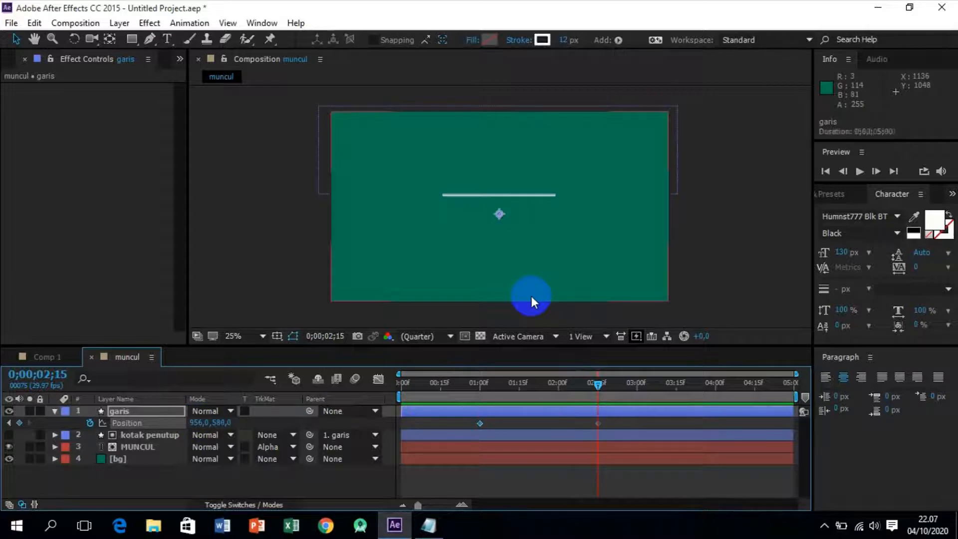
key("shift+Down")
key("shift+Down")
key("shift+Down")
key("shift+Down")
key("shift+Down")
key("shift+Down")
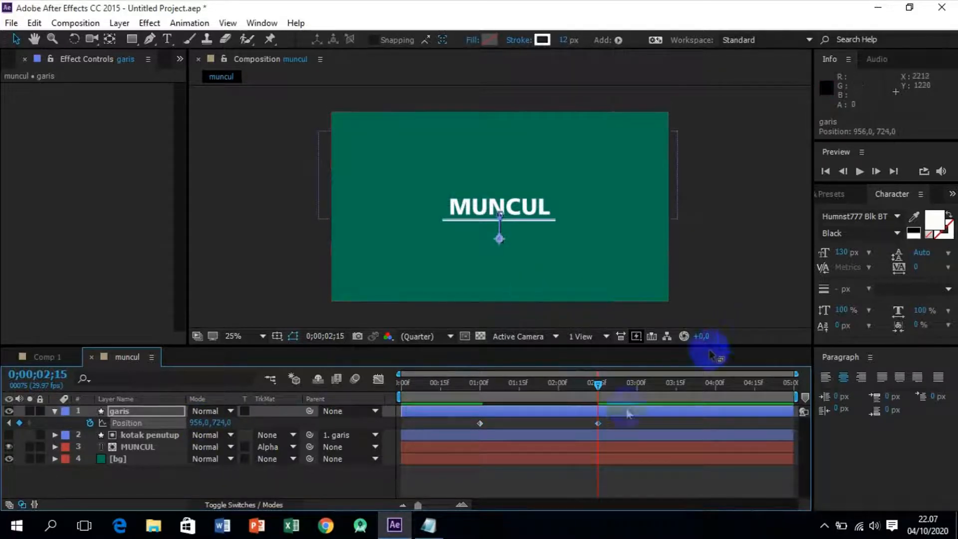
Preview the line's downward reveal of the text from the start of the composition.
left_click(610, 422)
left_click_drag(597, 385, 403, 393)
key("space")
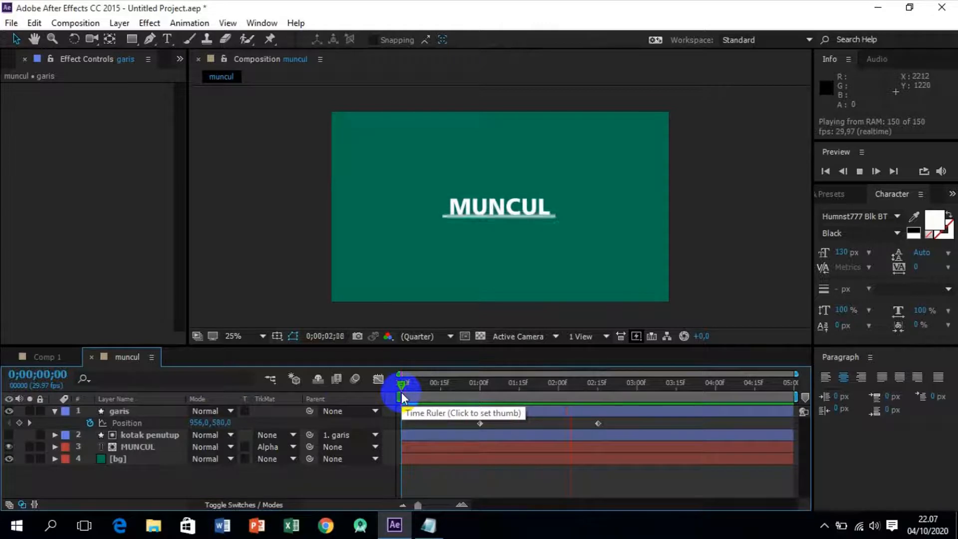
key("space")
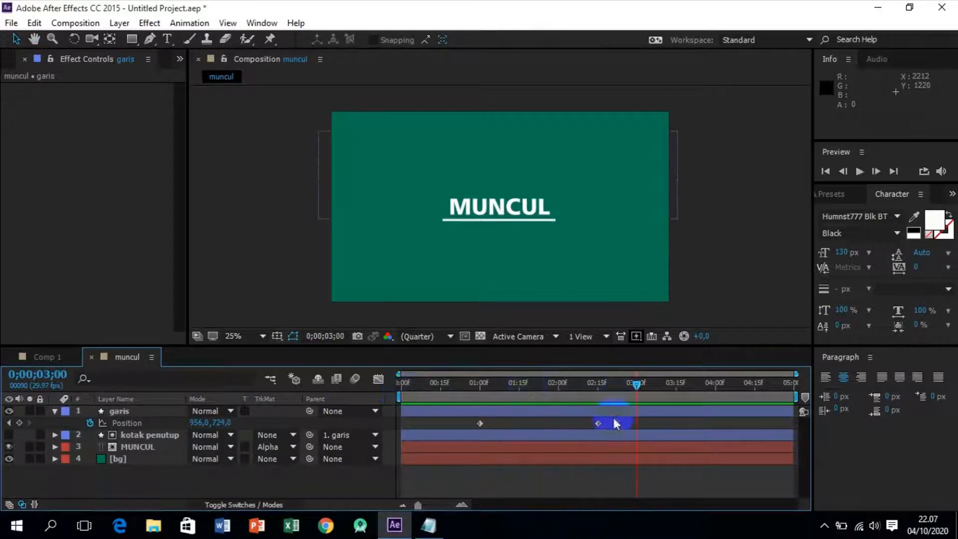
Apply Easy Ease to both position keyframes of the garis layer and play back the eased motion.
left_click_drag(613, 421, 453, 428)
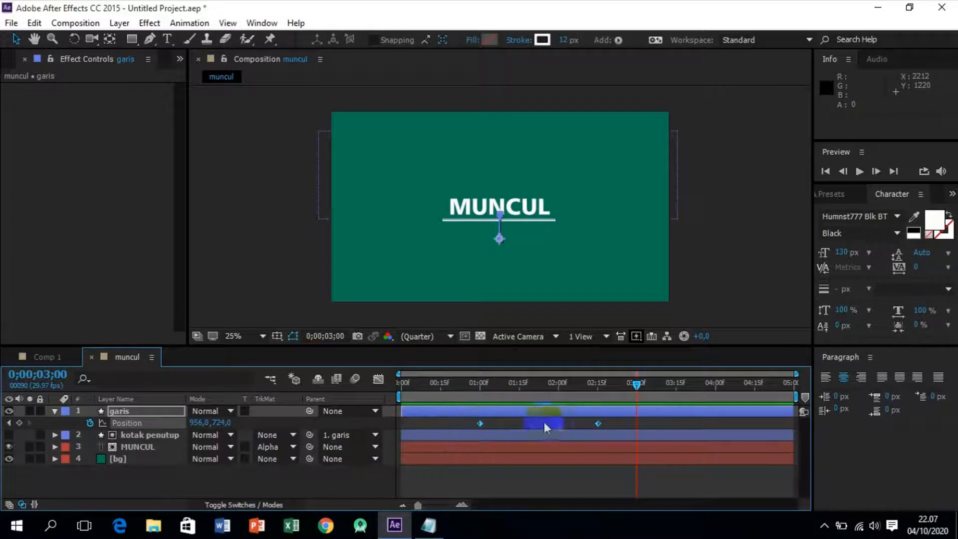
right_click(597, 421)
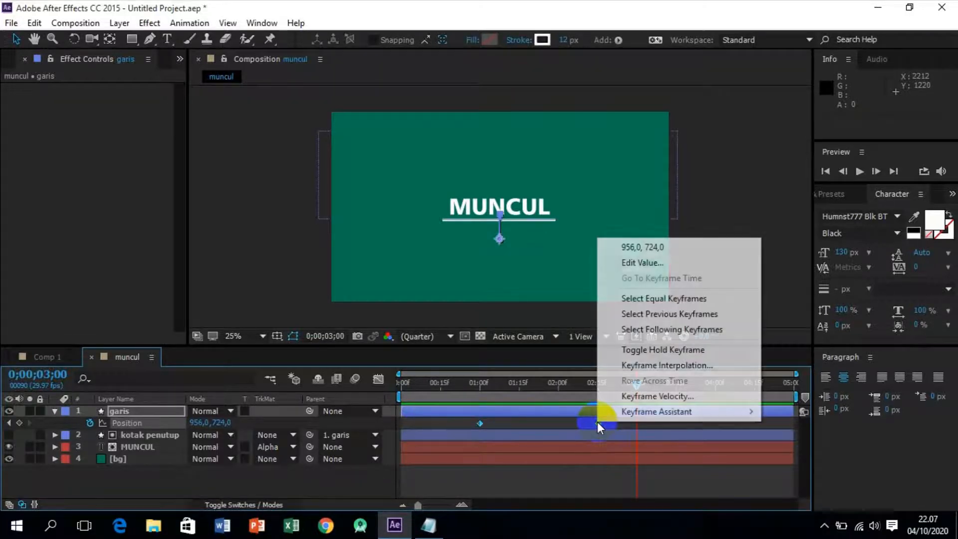
mouse_move(652, 414)
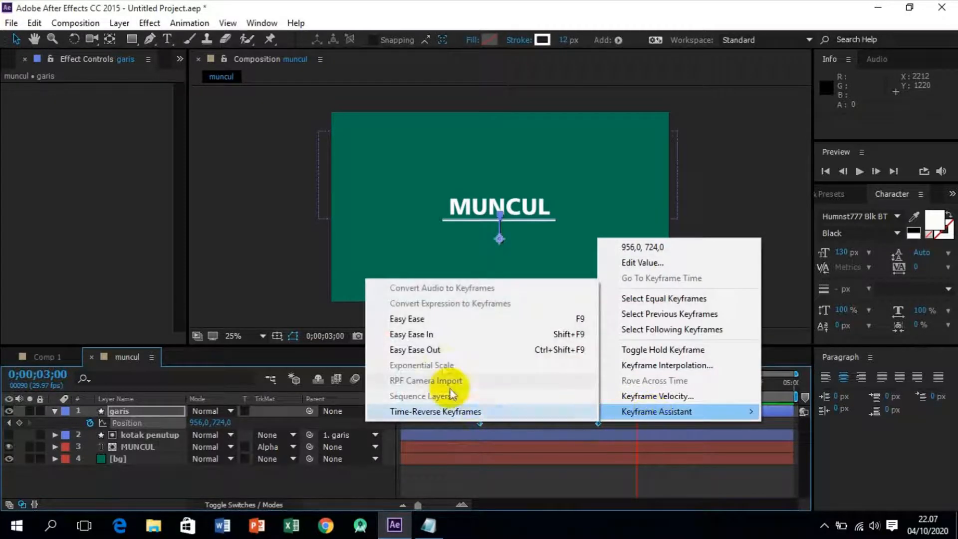
left_click(451, 320)
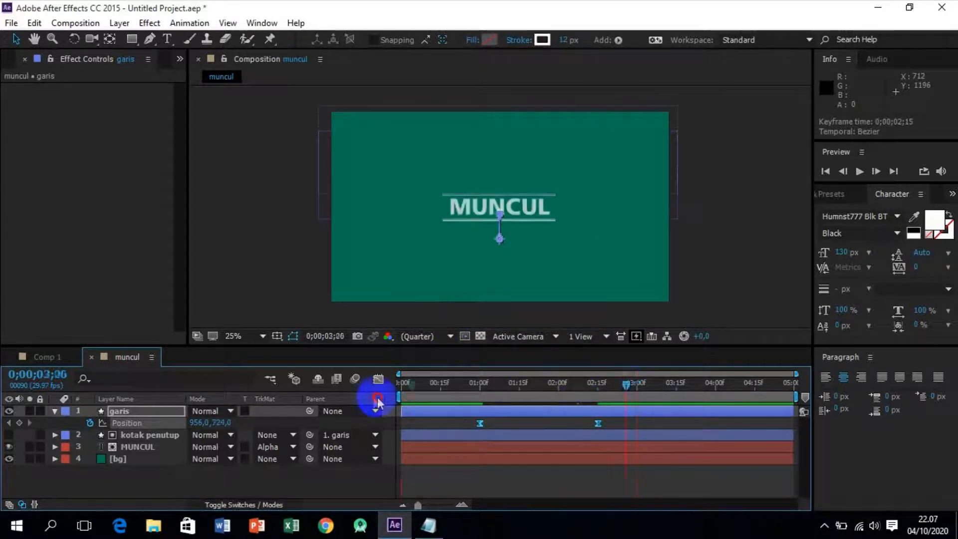
key("space")
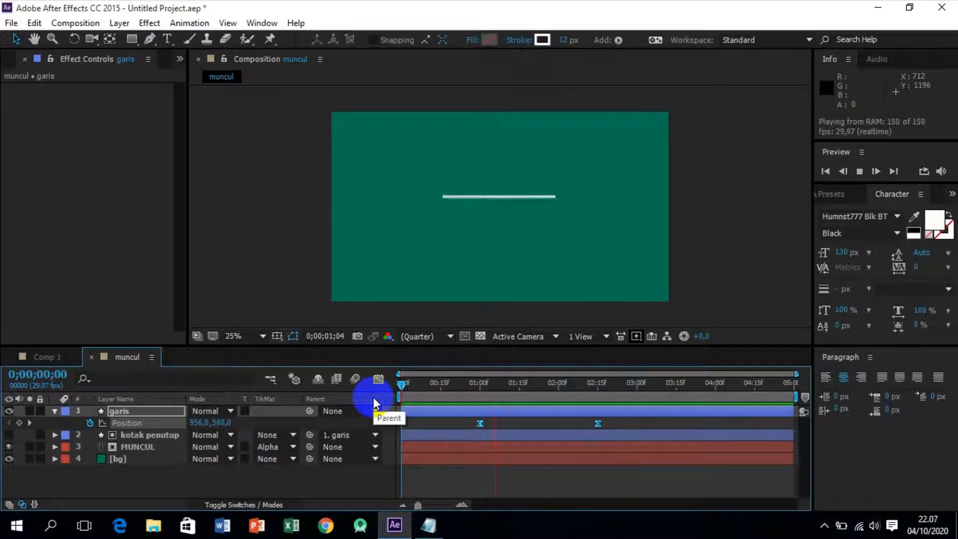
key("space")
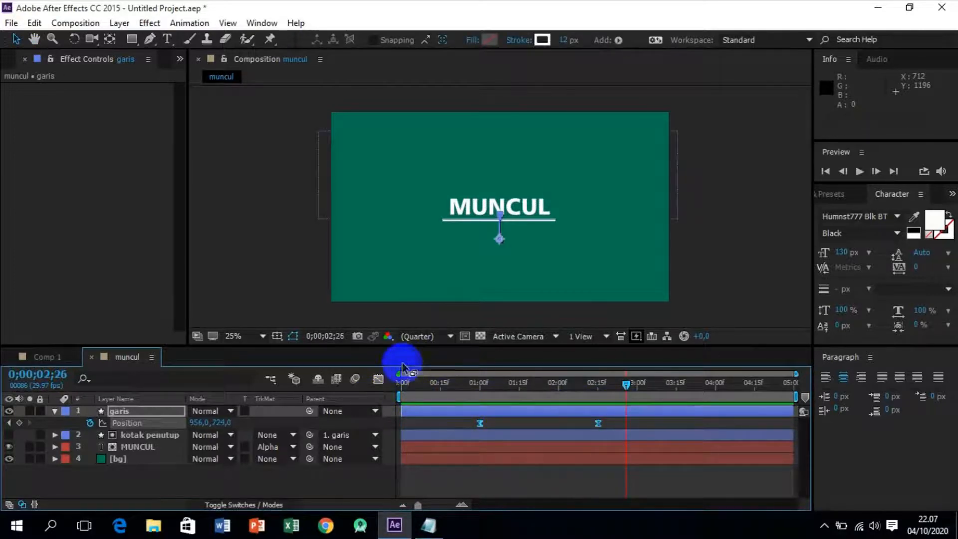
Reshape the garis position speed graph by lengthening both keyframes' influence handles so the speed peaks early, shortly before 0;00;01;15.
left_click(379, 379)
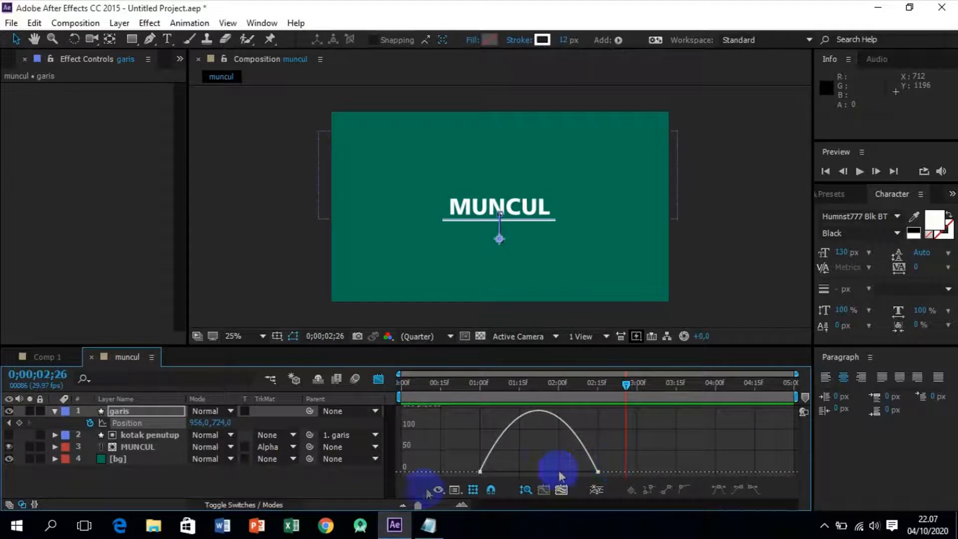
left_click(462, 489)
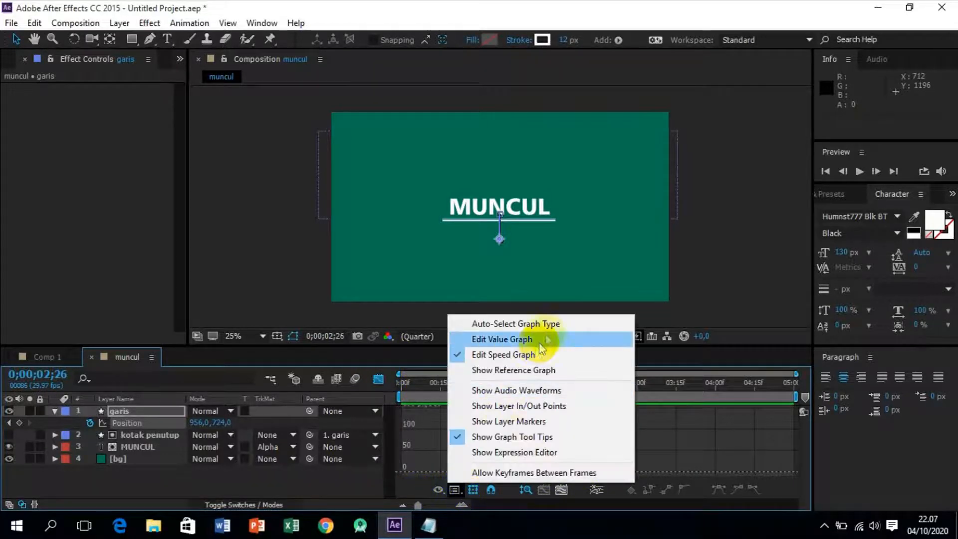
left_click(513, 355)
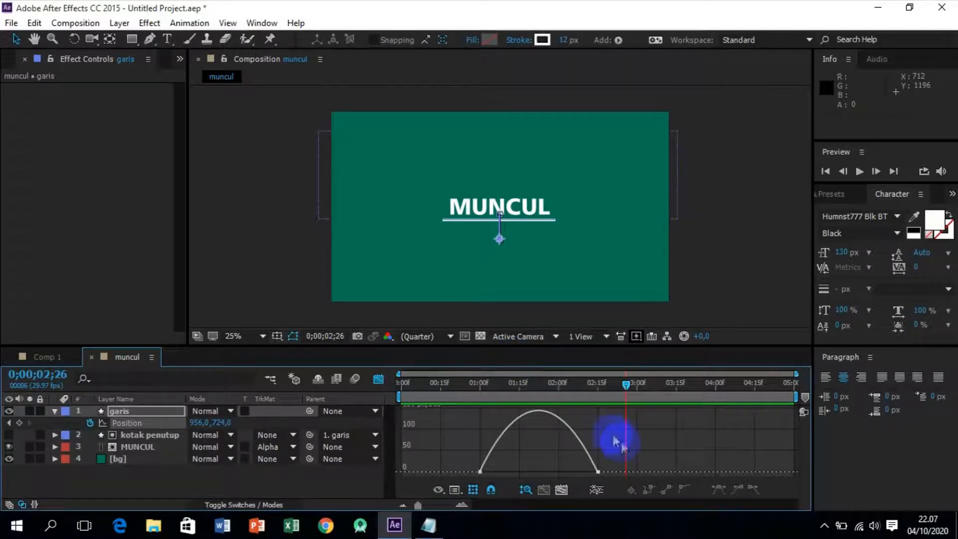
left_click(599, 471)
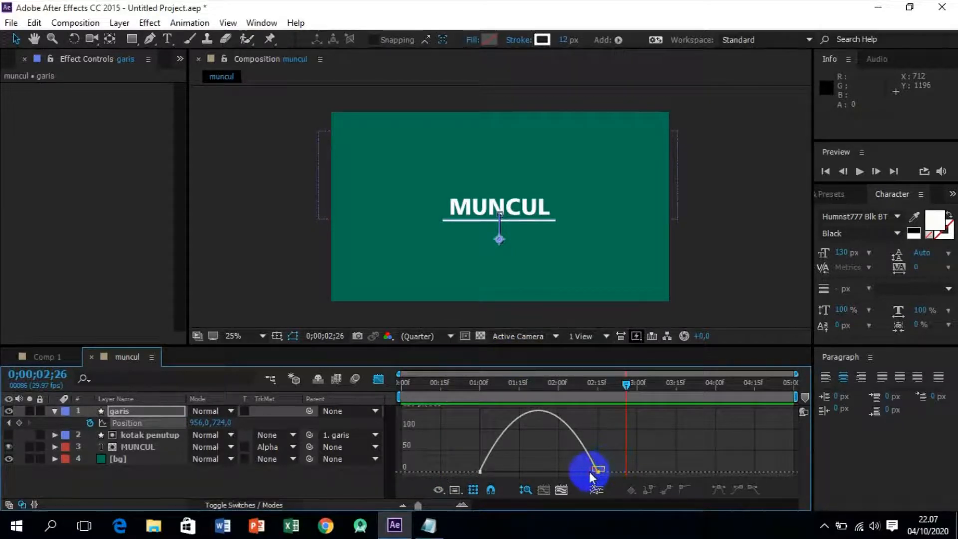
left_click(599, 471)
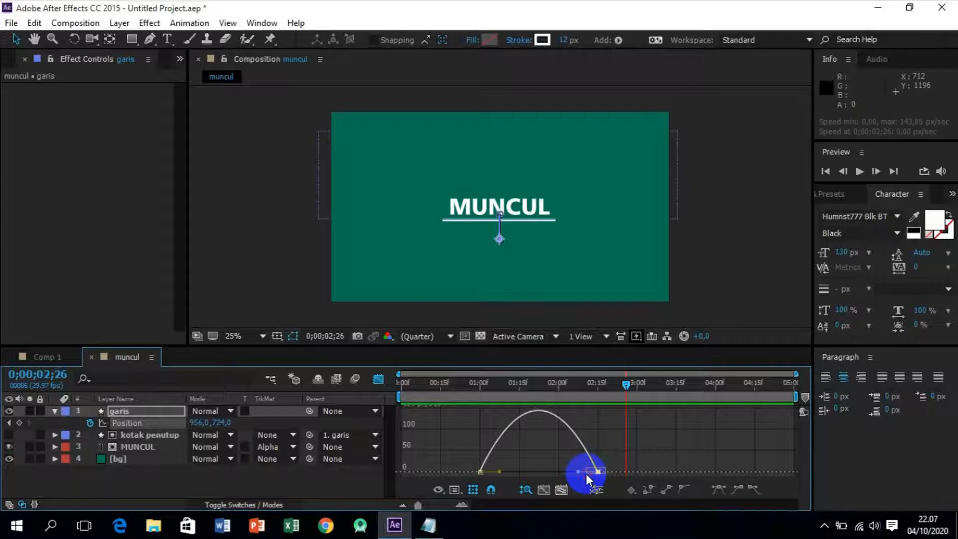
left_click(499, 472)
left_click_drag(501, 473, 509, 472)
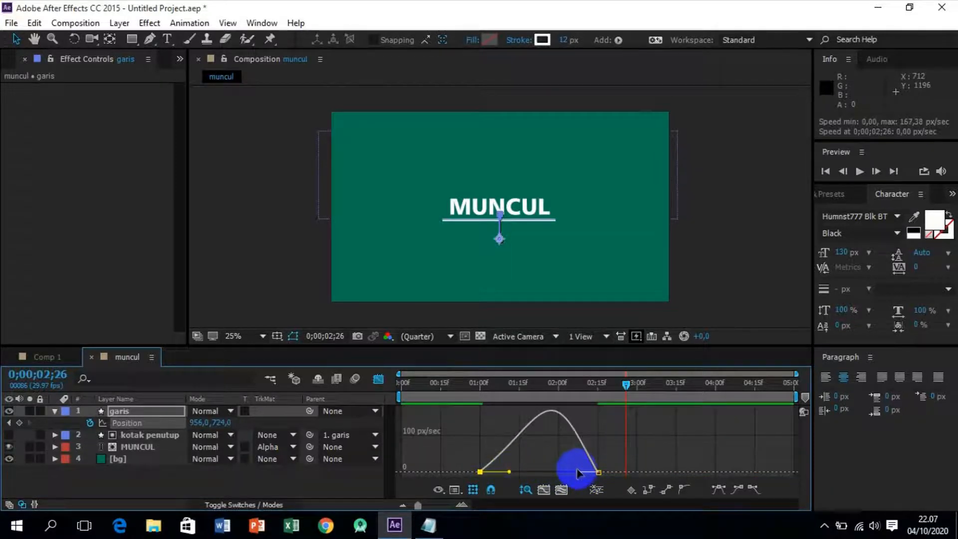
left_click_drag(578, 474, 541, 472)
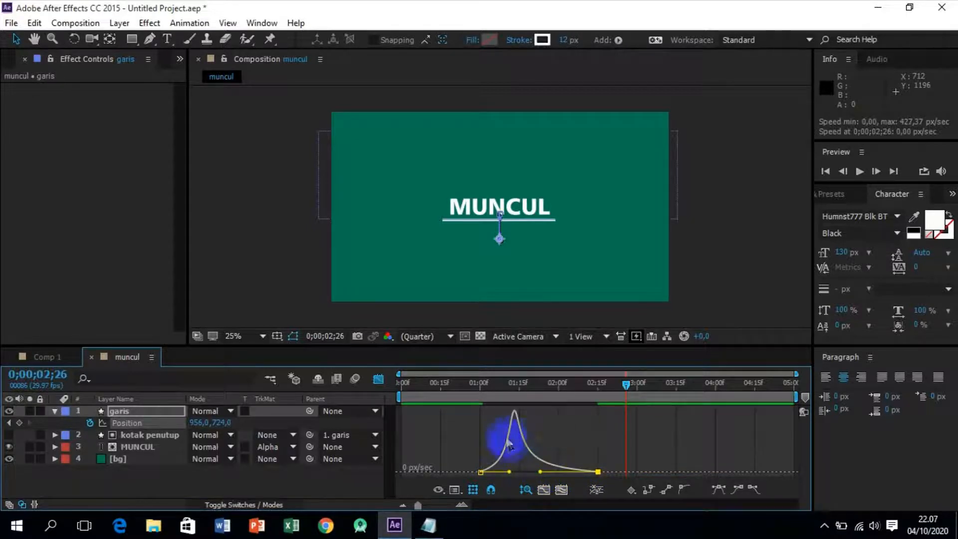
left_click(377, 379)
Preview the adjusted line movement starting from 0;00;00;22.
left_click_drag(627, 384, 459, 400)
key("space")
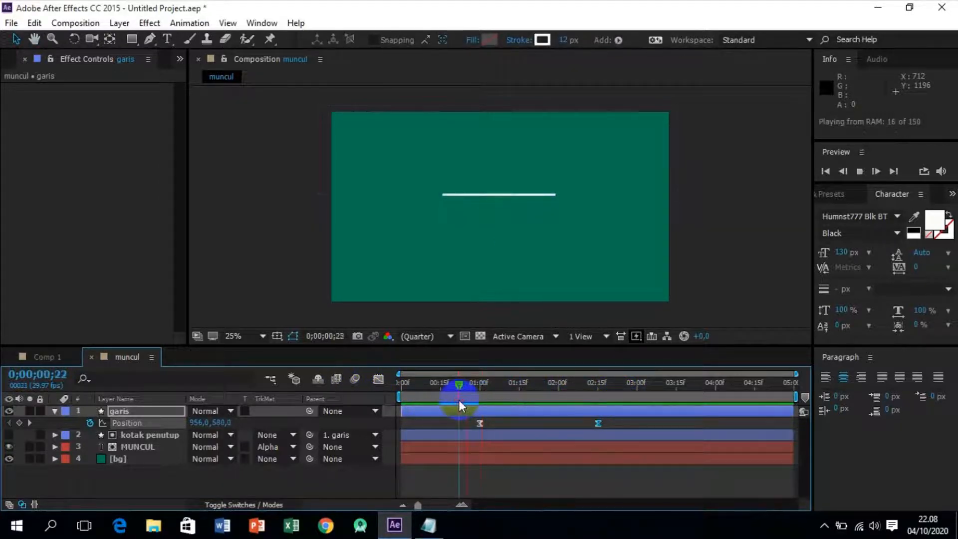
key("space")
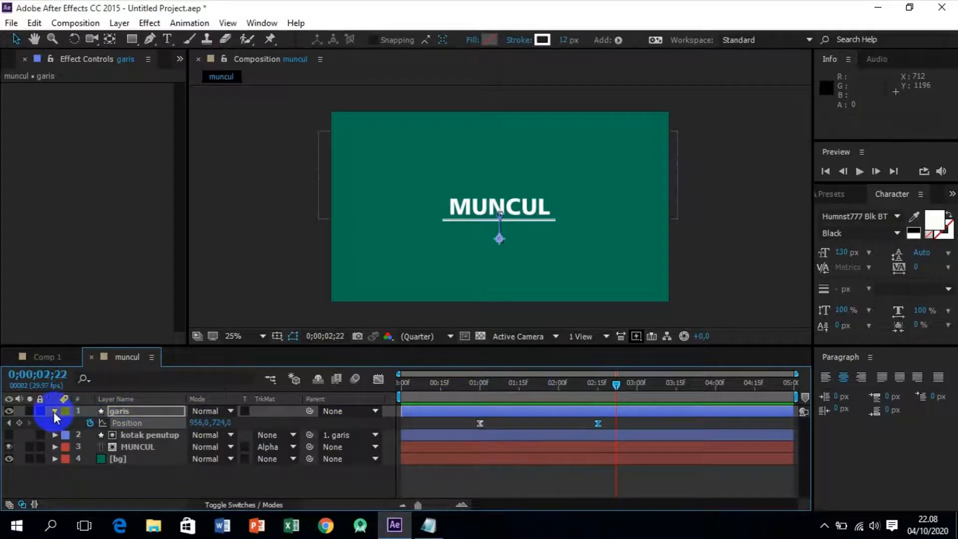
At 0;00;00;15, set the garis layer's horizontal scale alone to 0%, keeping the vertical at 100%, and add a scale keyframe.
left_click(151, 412)
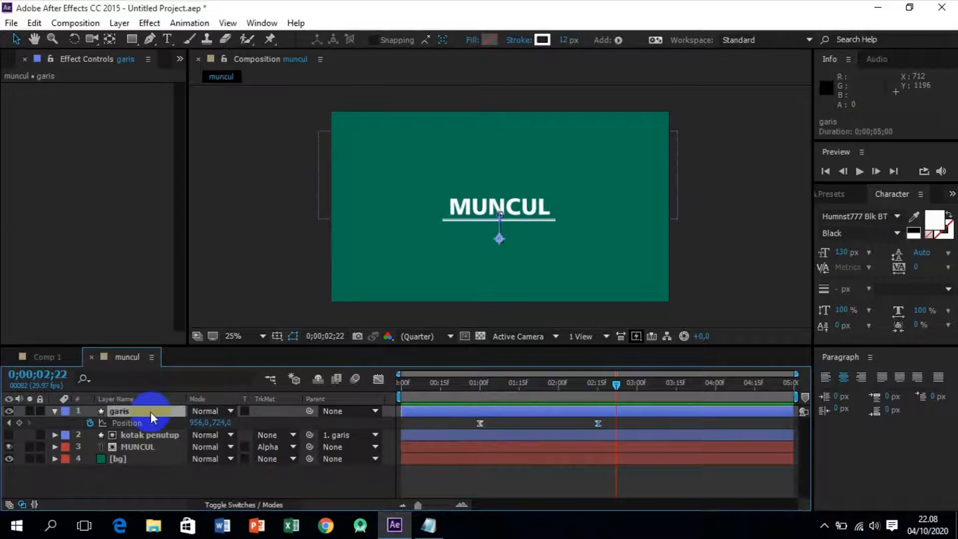
key("s")
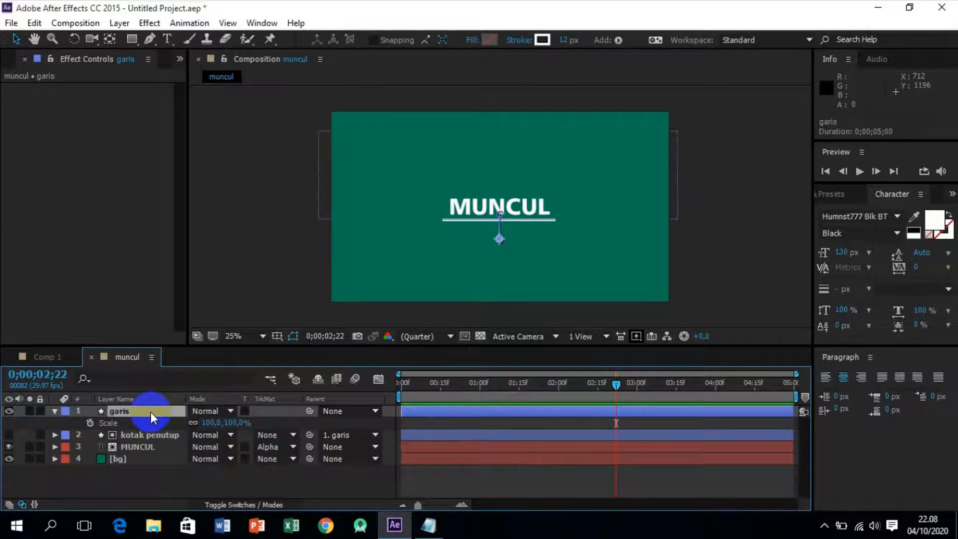
left_click(617, 387)
left_click_drag(617, 388, 440, 386)
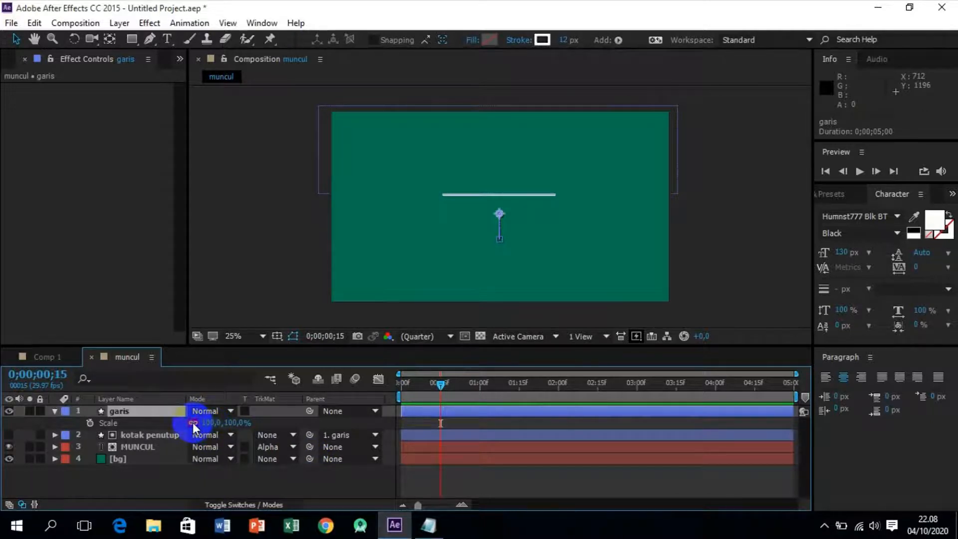
left_click(209, 422)
type("0")
key("Return")
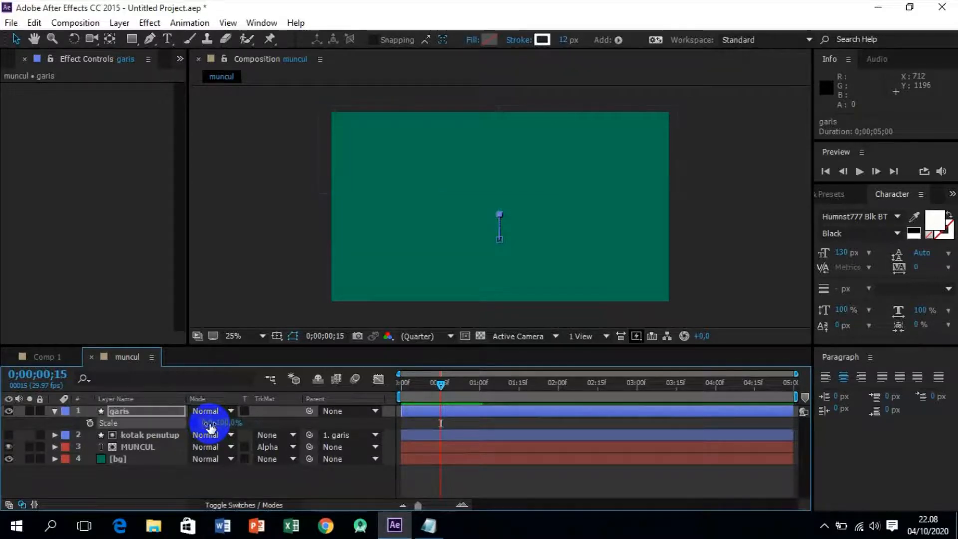
left_click(90, 423)
At 0;00;01;15, set the garis layer's horizontal scale to 100% as a second scale keyframe.
left_click(442, 387)
left_click_drag(441, 386, 519, 388)
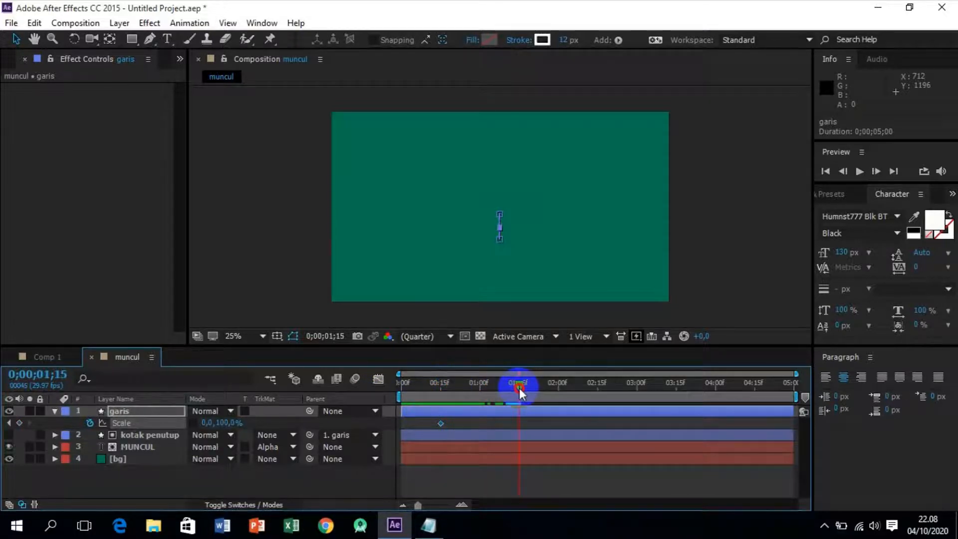
left_click(206, 422)
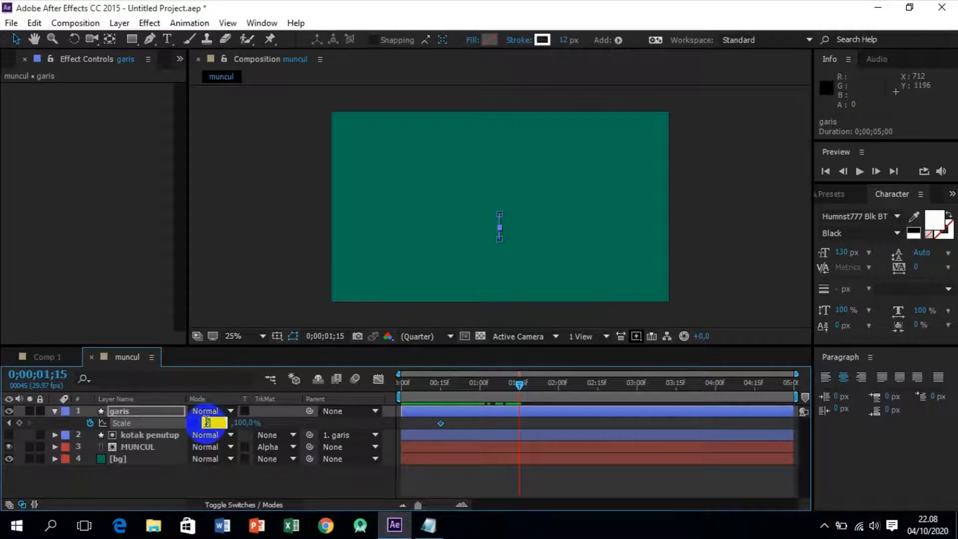
type("100")
key("Return")
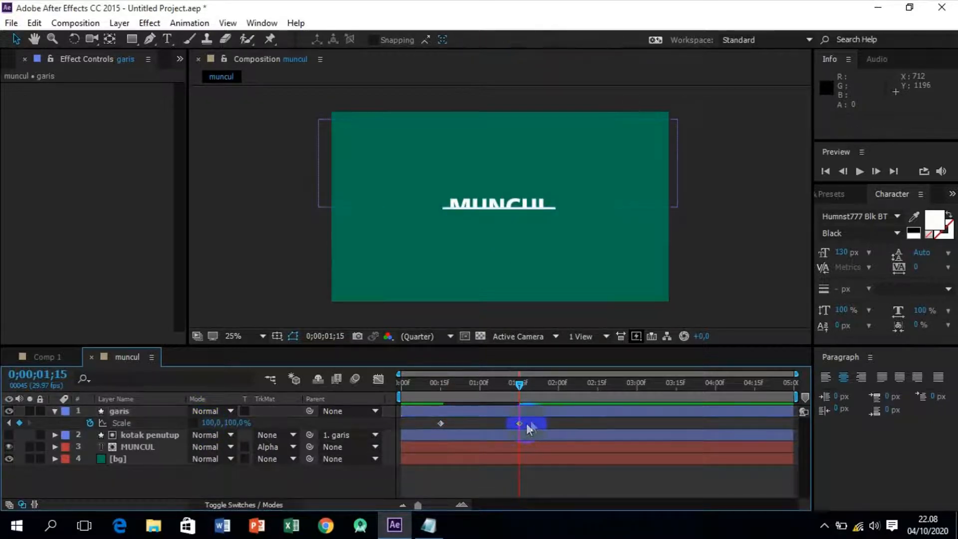
Apply Easy Ease to both scale keyframes of the garis layer.
left_click_drag(534, 419, 439, 425)
right_click(441, 424)
mouse_move(490, 416)
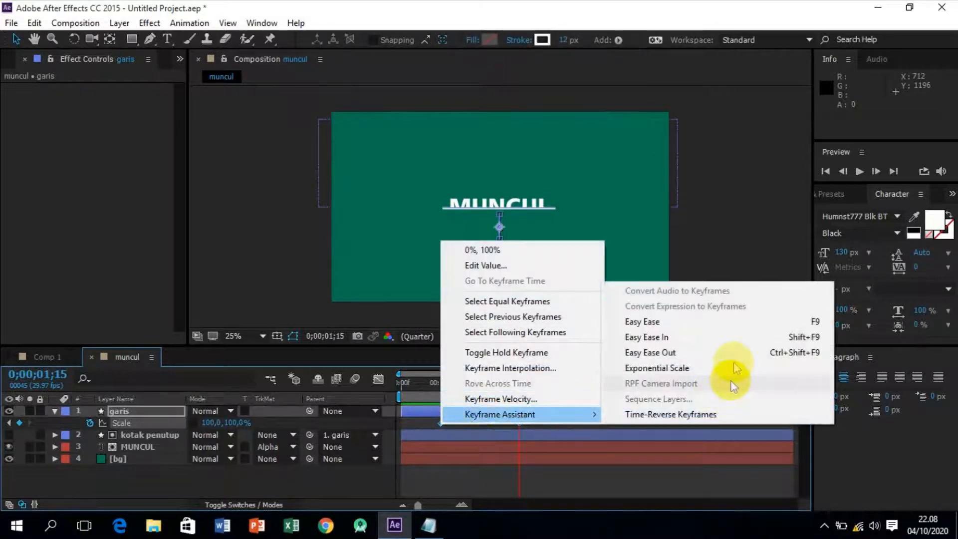
left_click(669, 322)
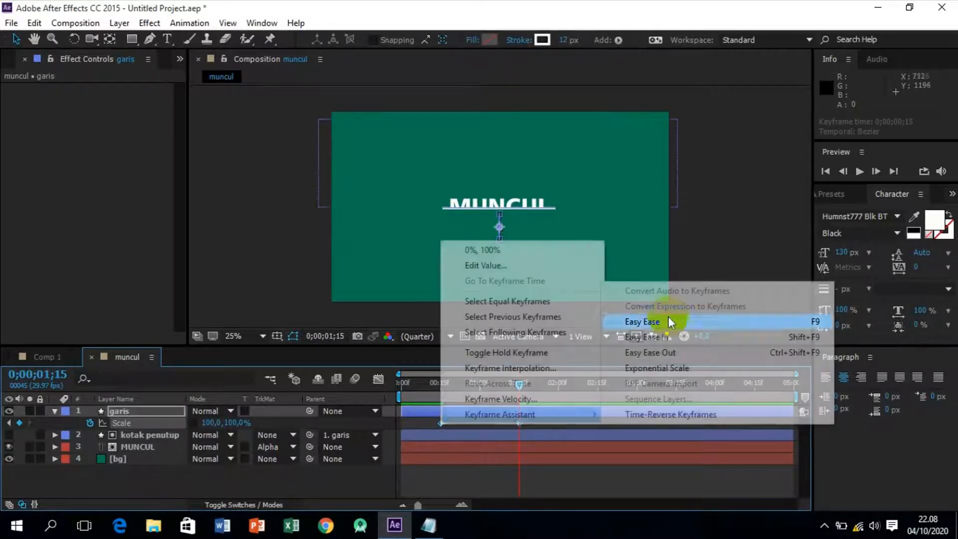
Reshape the garis scale speed graph by extending the last keyframe's influence handle backward so the speed peaks before 0;00;01;00.
left_click(378, 379)
left_click_drag(521, 469, 461, 472)
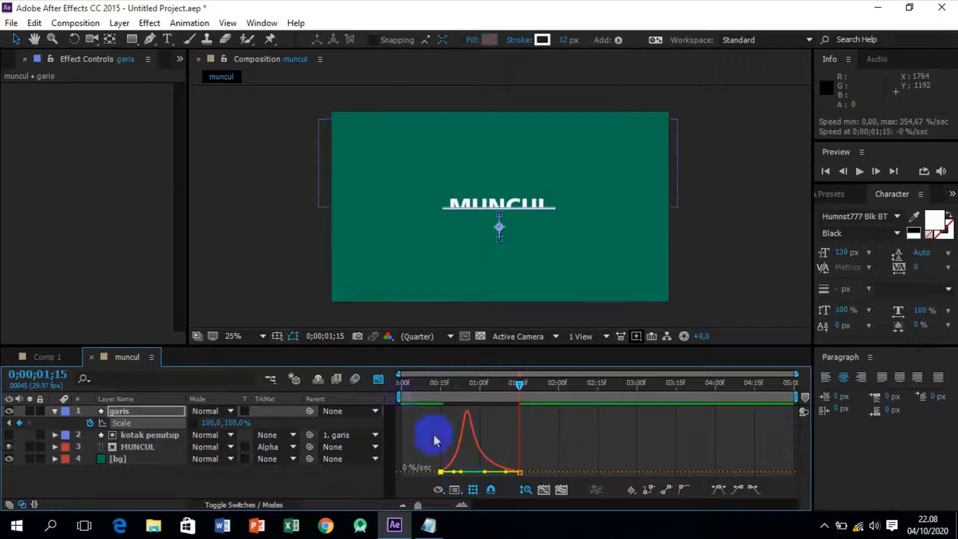
left_click(378, 379)
Preview the combined line growth and text reveal from the start of the composition.
left_click_drag(530, 382, 389, 398)
key("space")
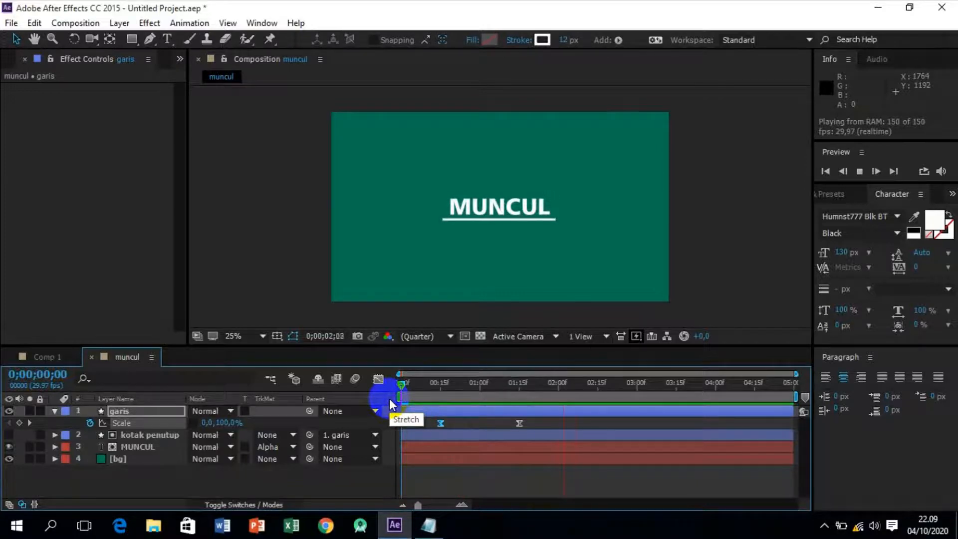
key("space")
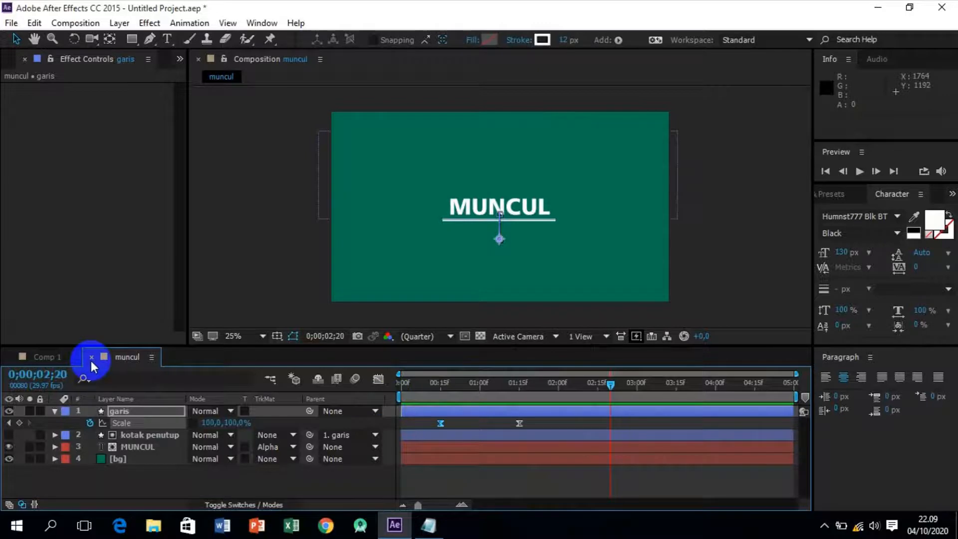
Recolor only the letter N in the MUNCUL text to yellow-orange FDBF04.
left_click(54, 410)
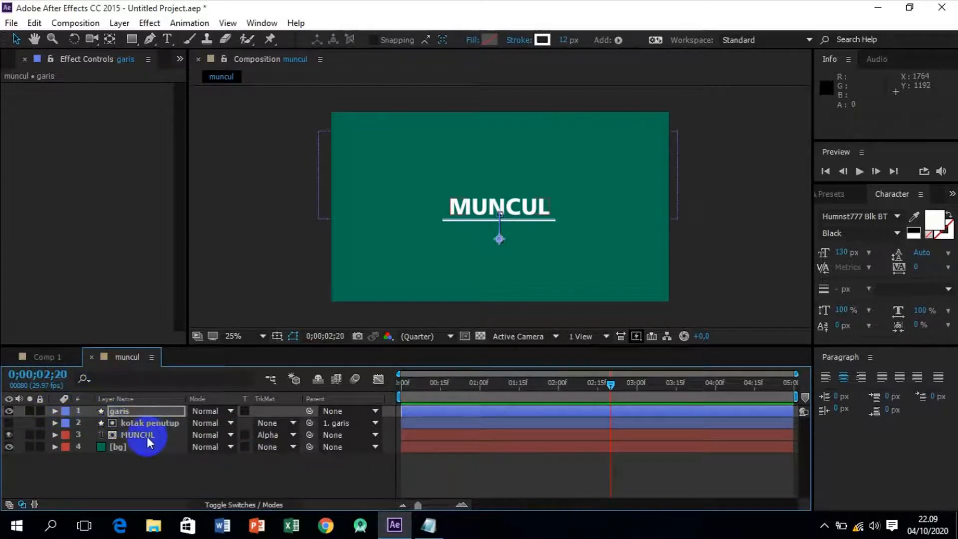
left_click(144, 433)
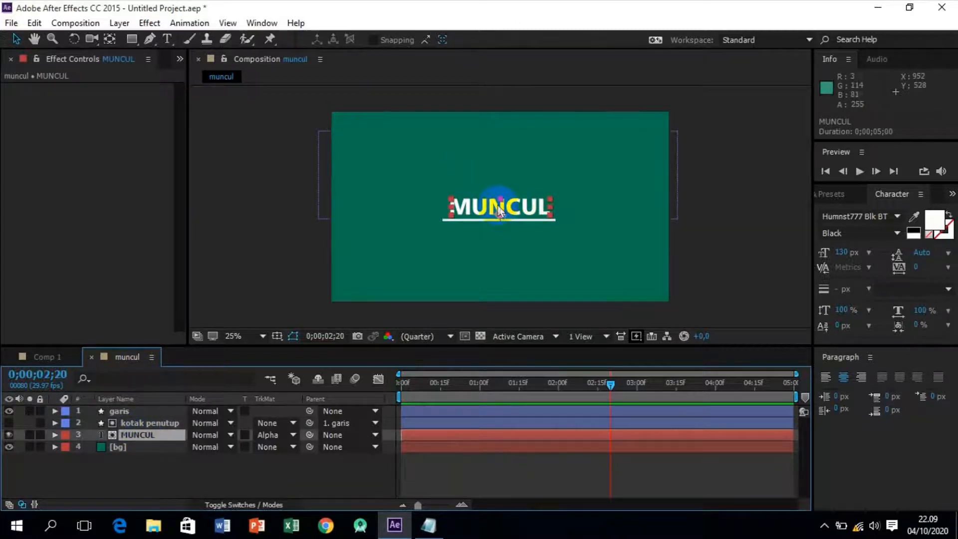
left_click(167, 39)
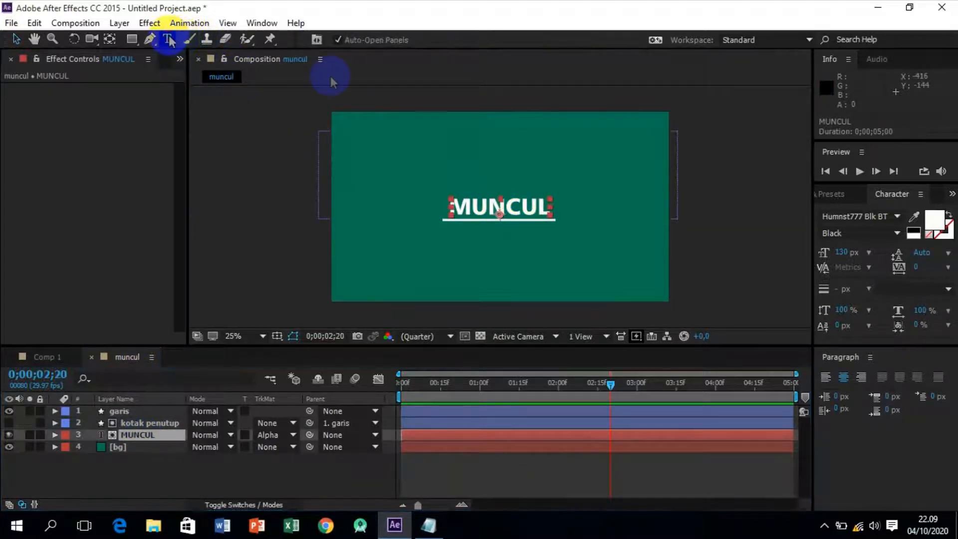
left_click(506, 206)
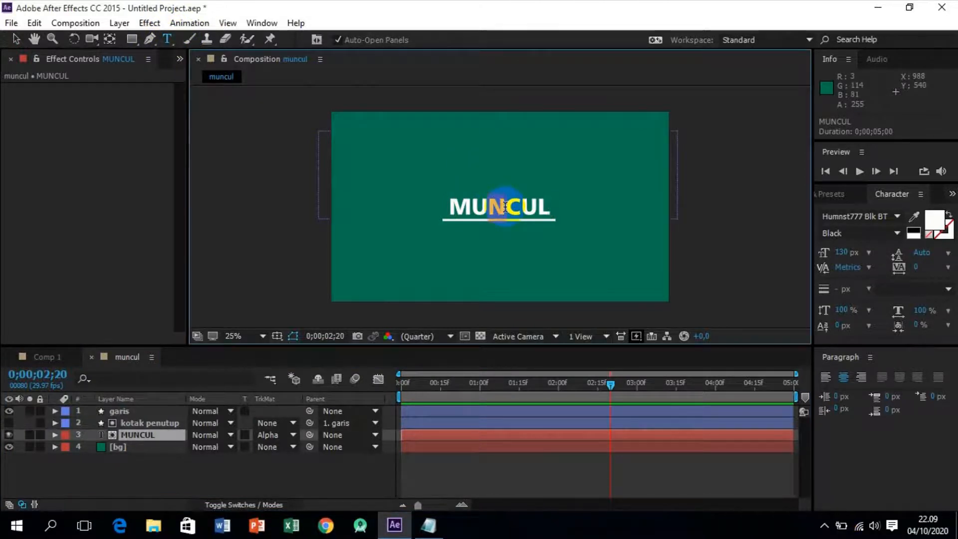
left_click(935, 223)
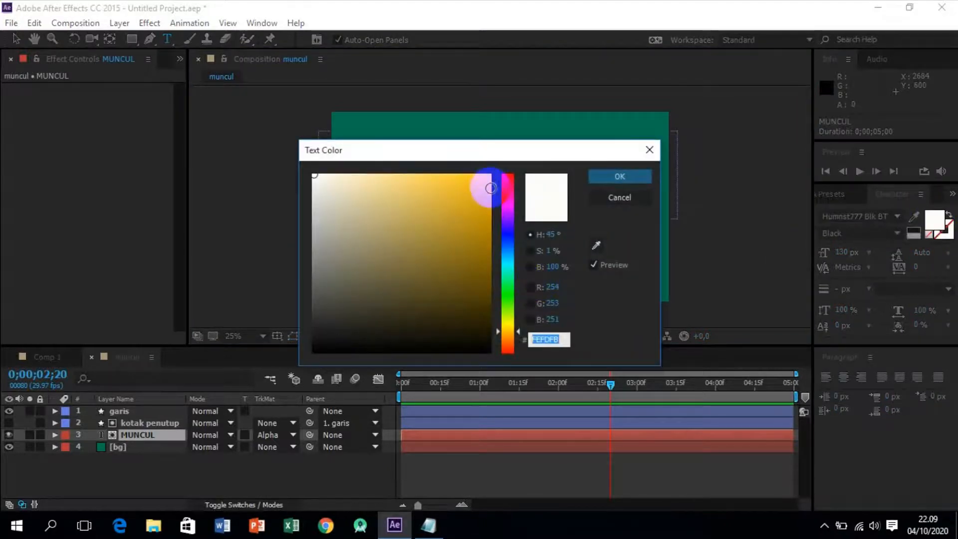
left_click(487, 176)
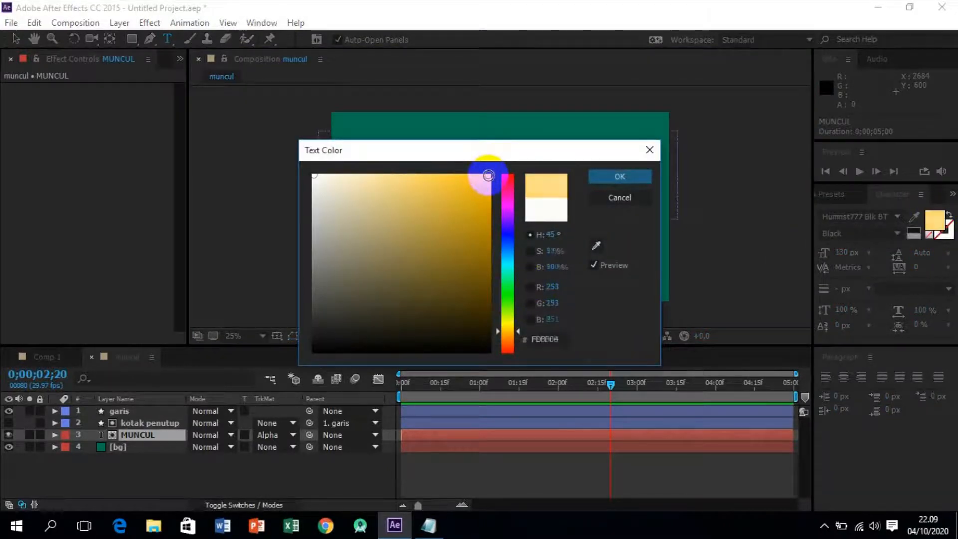
left_click(636, 174)
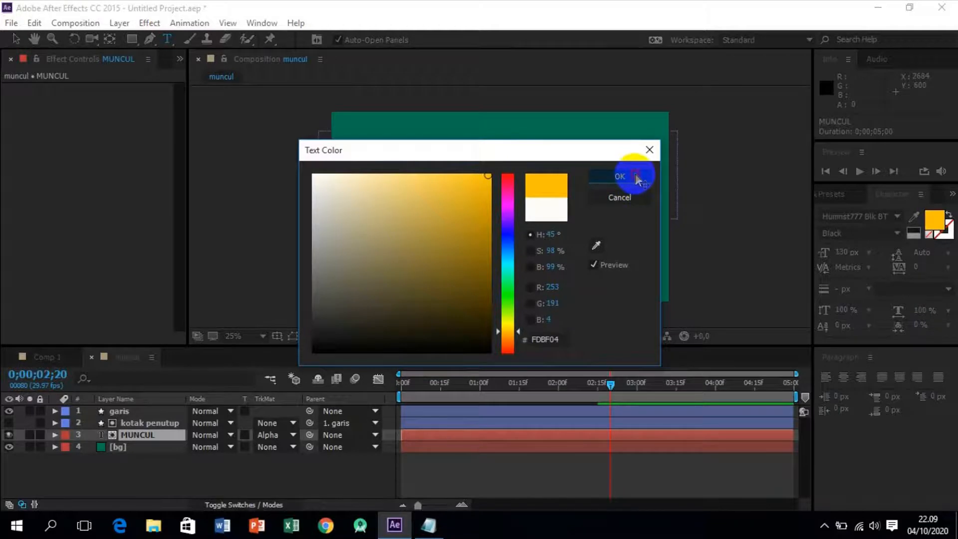
left_click(484, 210)
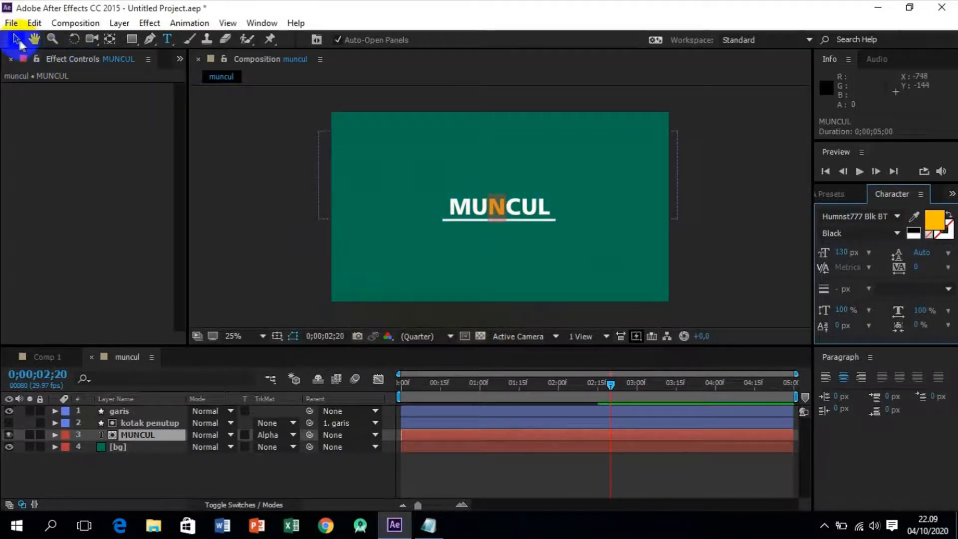
left_click(17, 40)
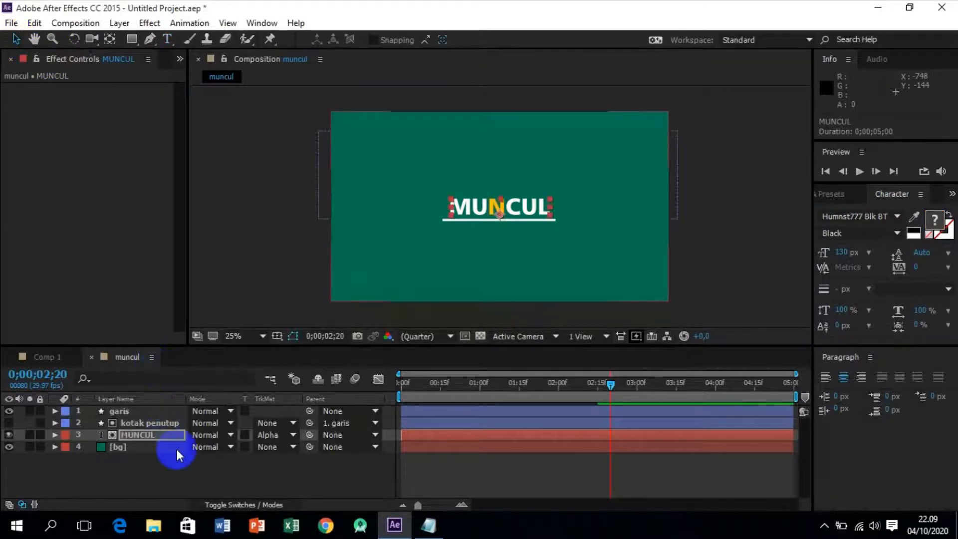
Add a text animator with Position and Rotation properties to the MUNCUL layer.
left_click(55, 435)
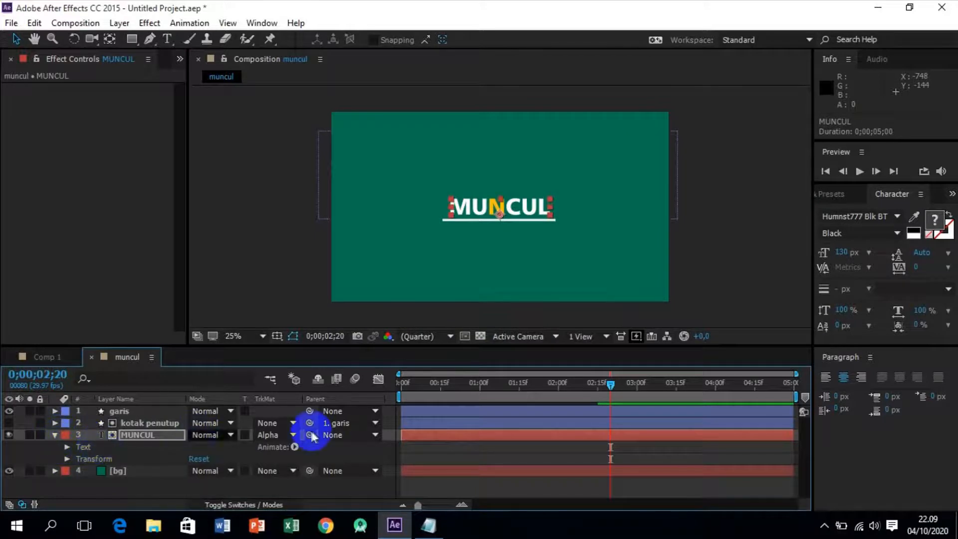
left_click(295, 447)
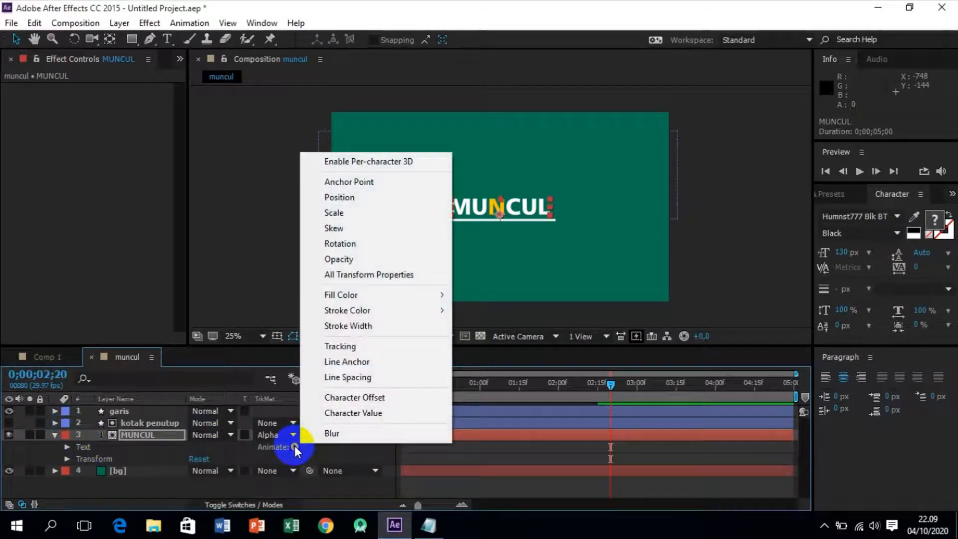
left_click(365, 201)
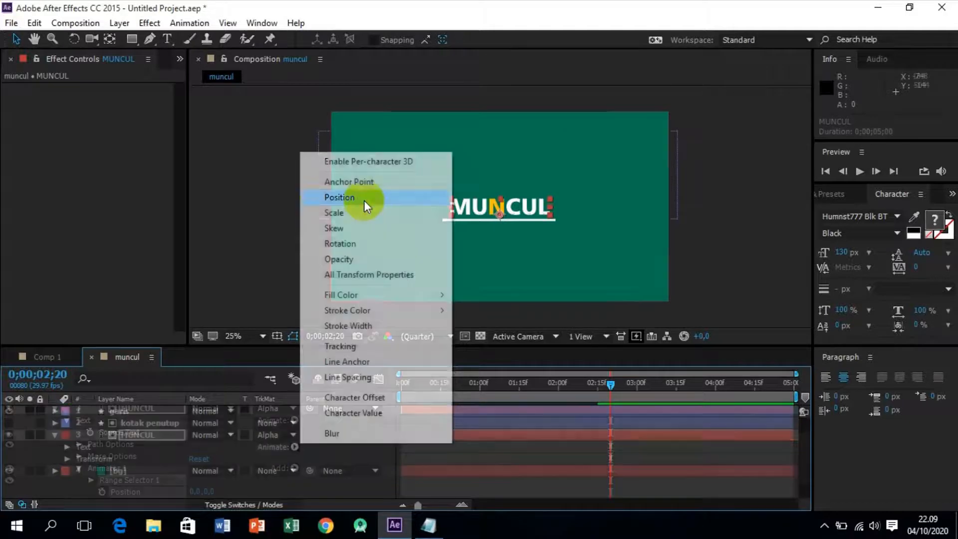
left_click(296, 468)
mouse_move(325, 473)
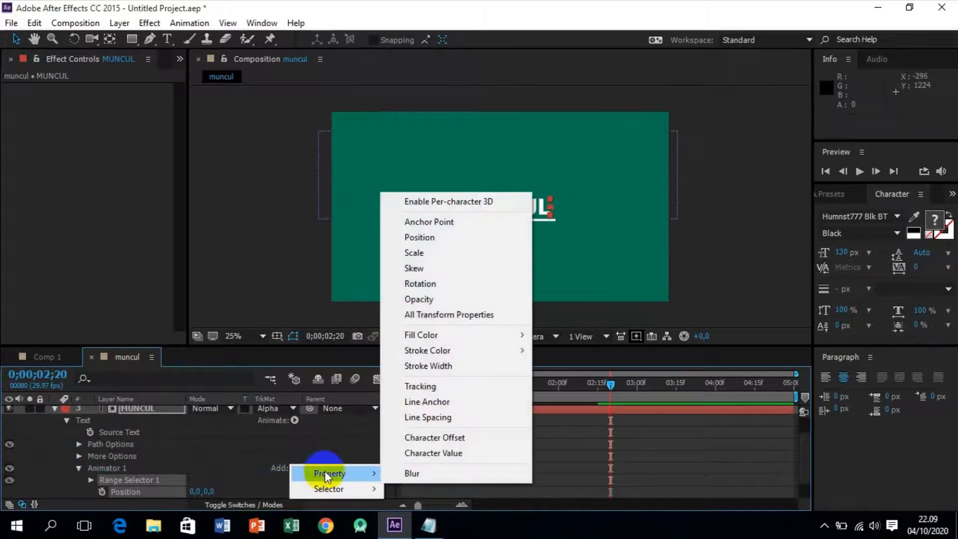
left_click(444, 287)
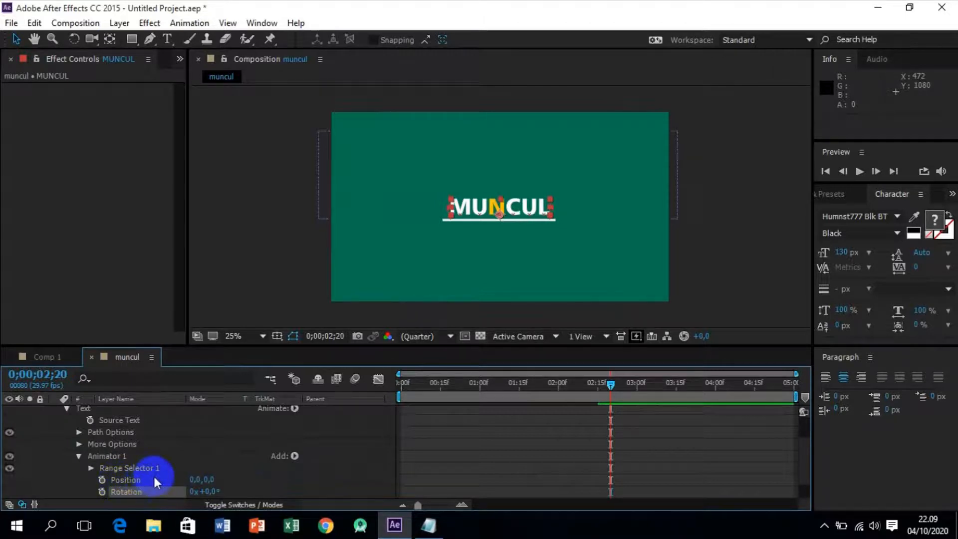
Set the text animator's vertical Position to 50 and its Rotation to 15 degrees.
left_click(210, 479)
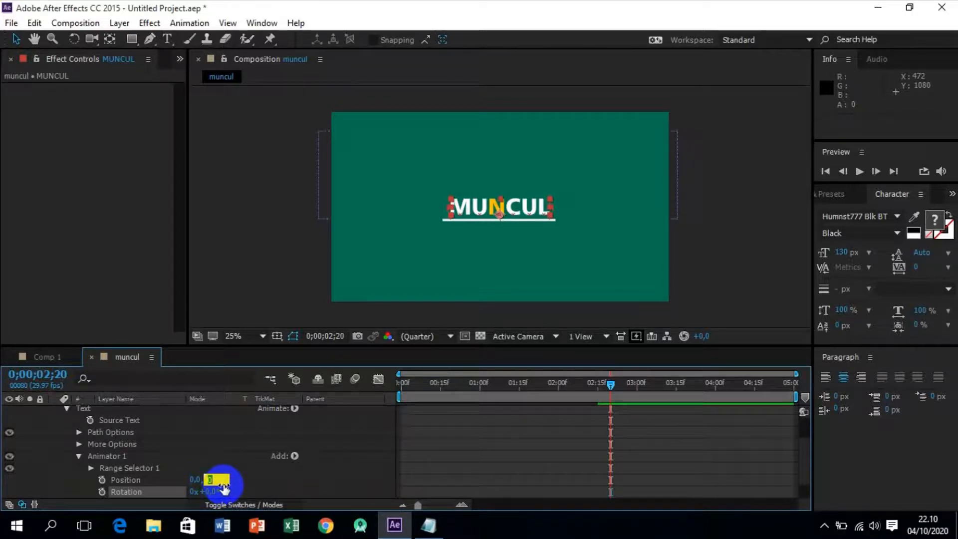
type("50")
key("Return")
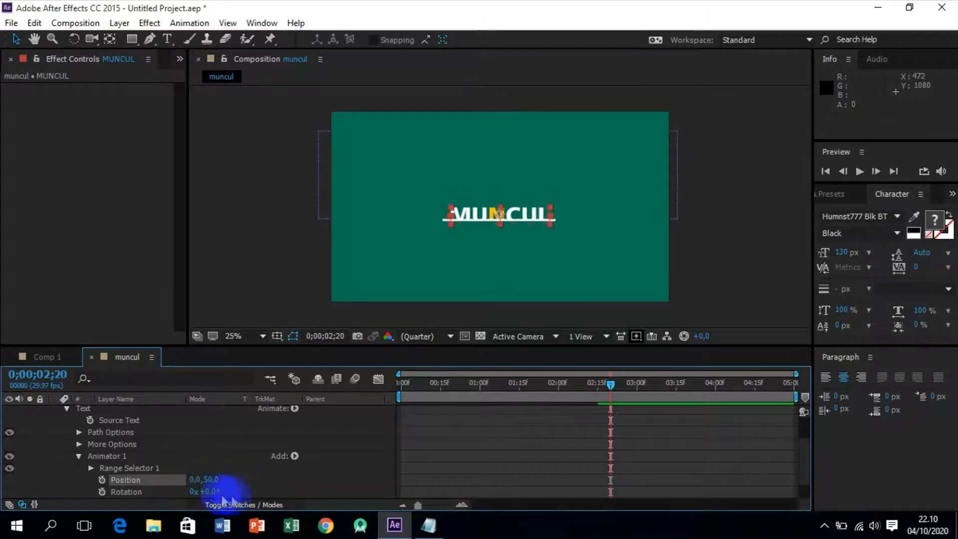
left_click(210, 493)
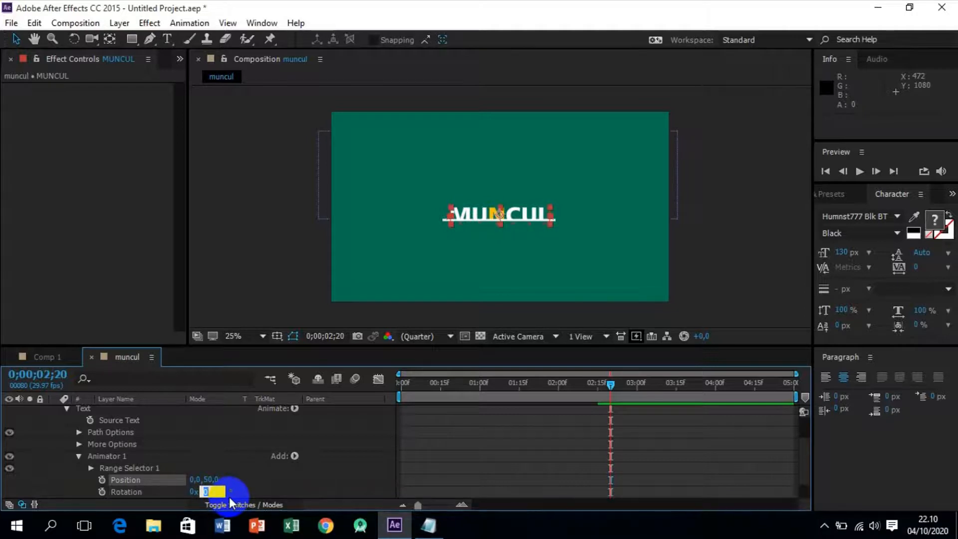
type("15")
key("Return")
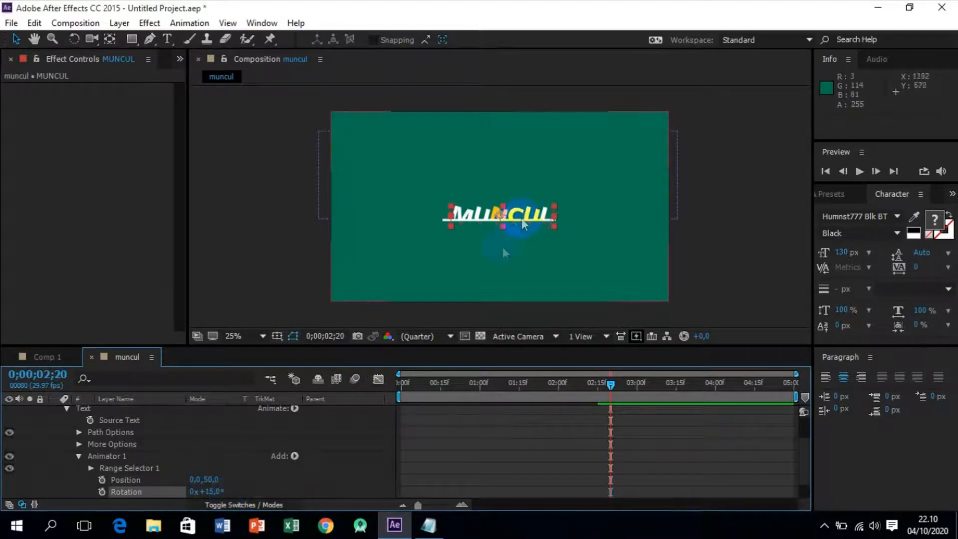
Limit the animator's range selector to the letter N with Start at 35% and End at 50%.
left_click(91, 469)
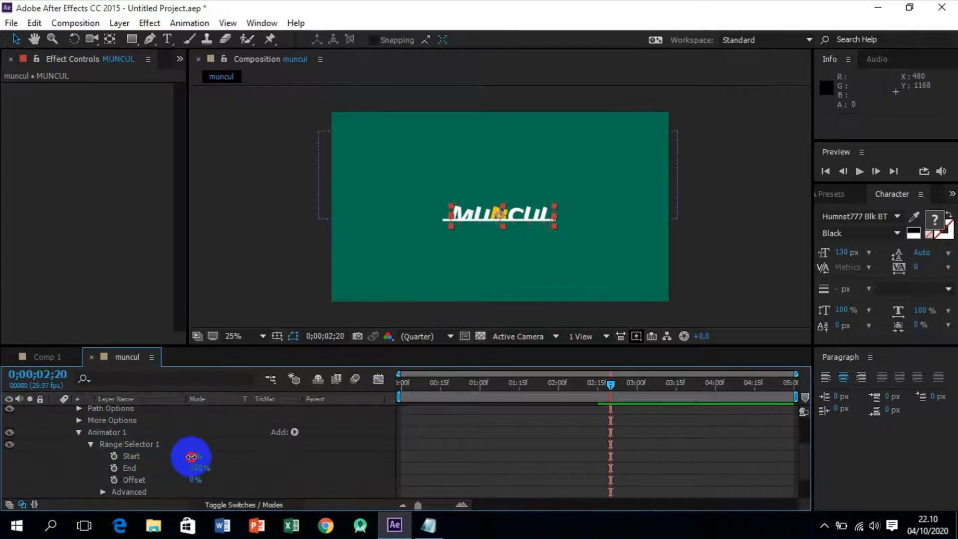
left_click_drag(192, 457, 214, 457)
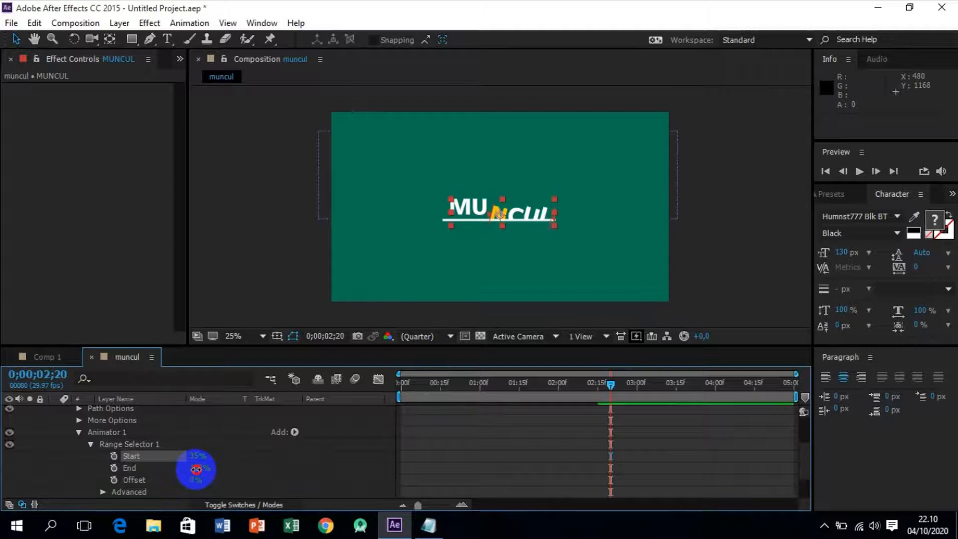
left_click_drag(195, 469, 163, 473)
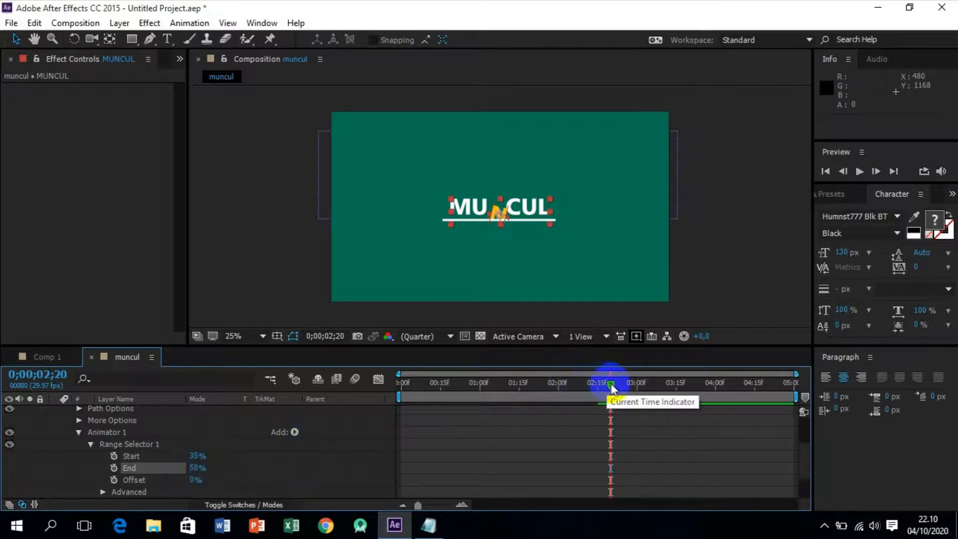
Keyframe the range selector's End at 50% at 0;00;01;00 and 35% at 0;00;02;15.
left_click_drag(613, 389, 481, 394)
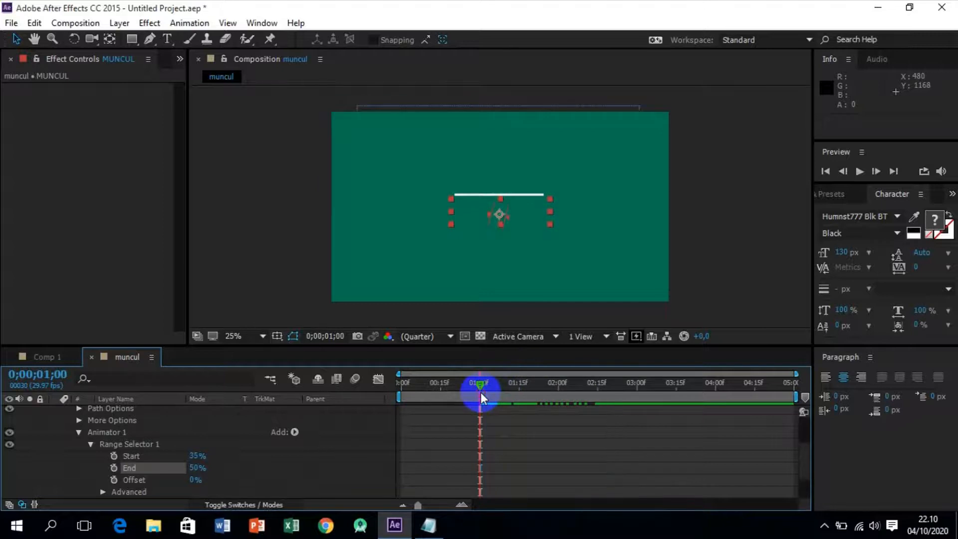
left_click(114, 468)
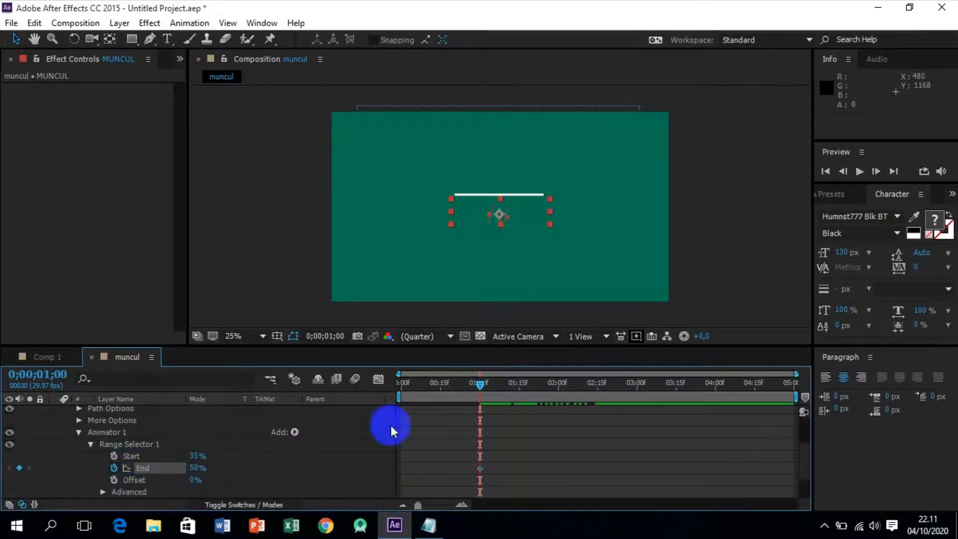
left_click_drag(480, 391, 599, 386)
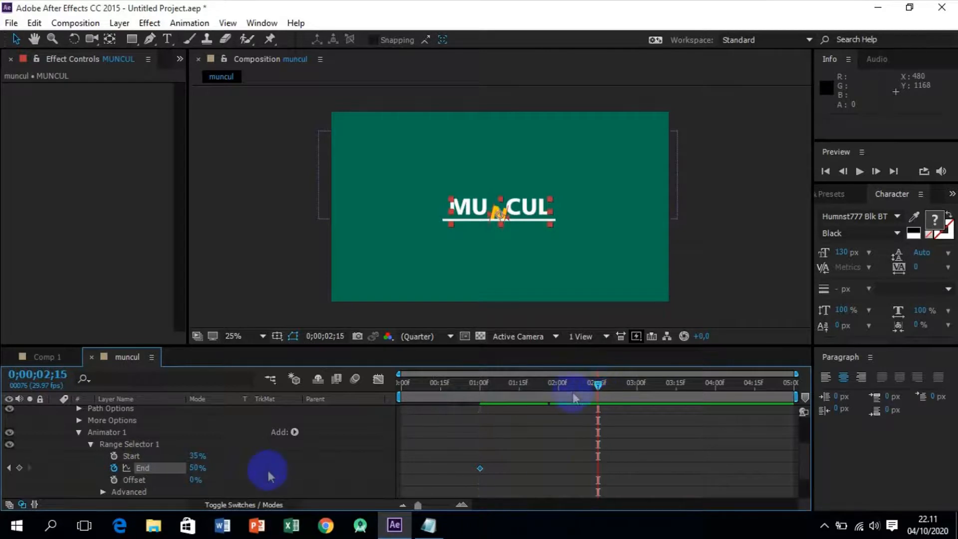
left_click(194, 470)
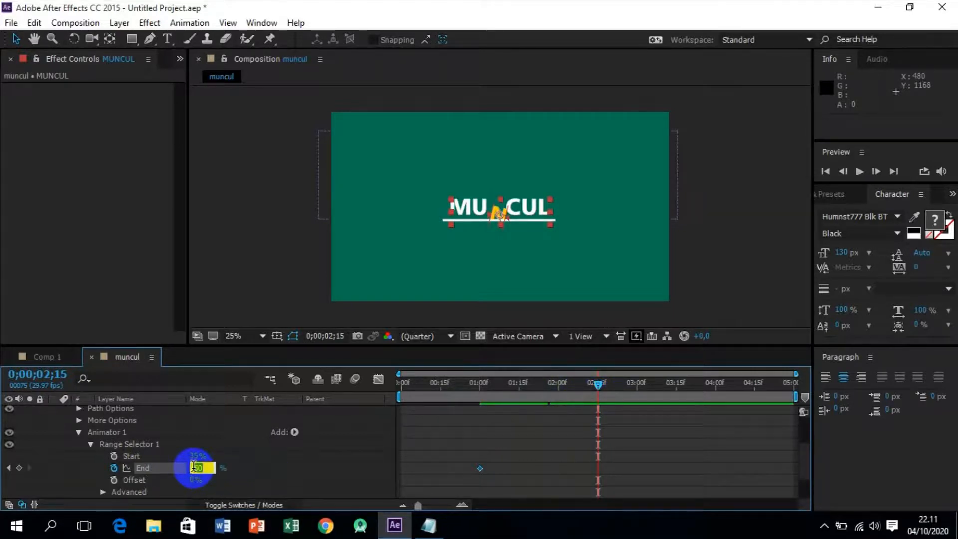
type("35")
key("Return")
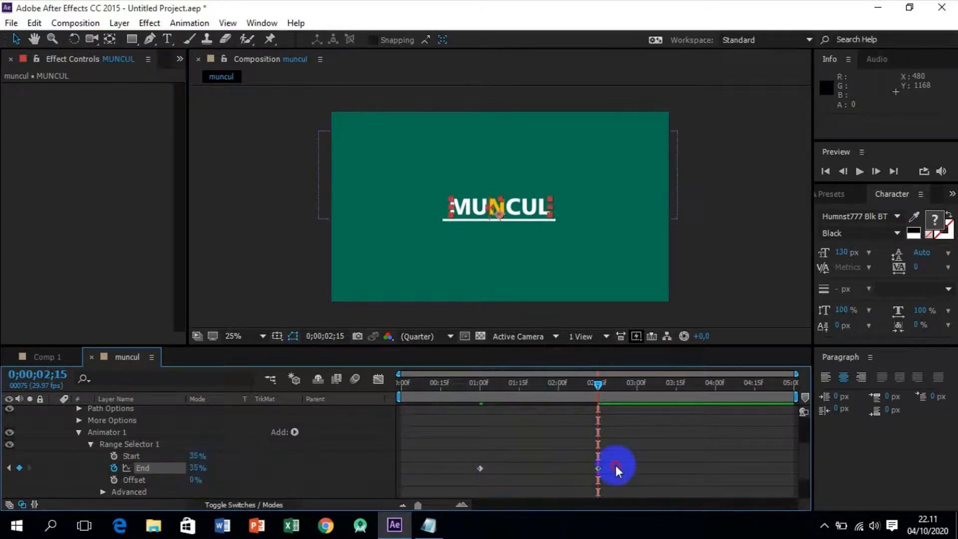
Apply Easy Ease to both End keyframes of the range selector.
left_click_drag(616, 465, 479, 467)
right_click(479, 467)
mouse_move(517, 458)
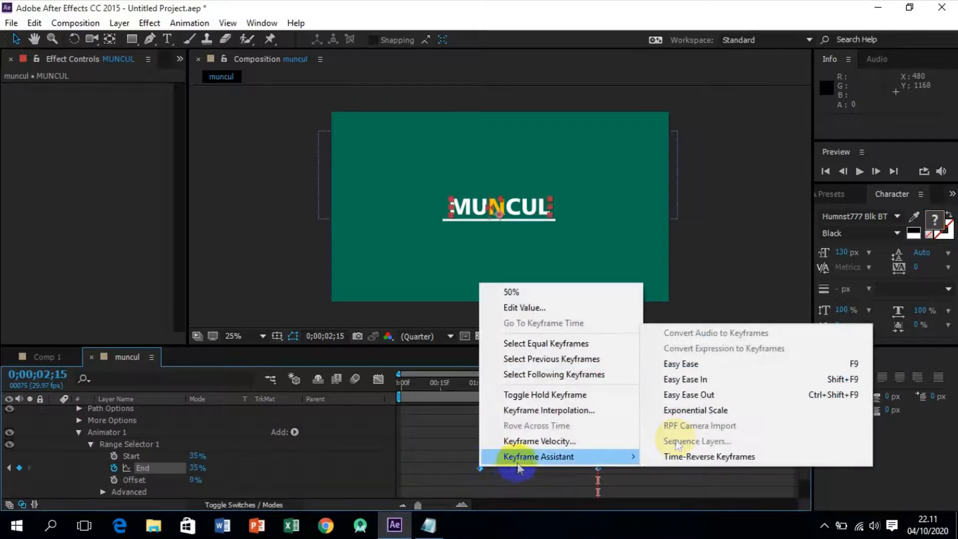
left_click(724, 364)
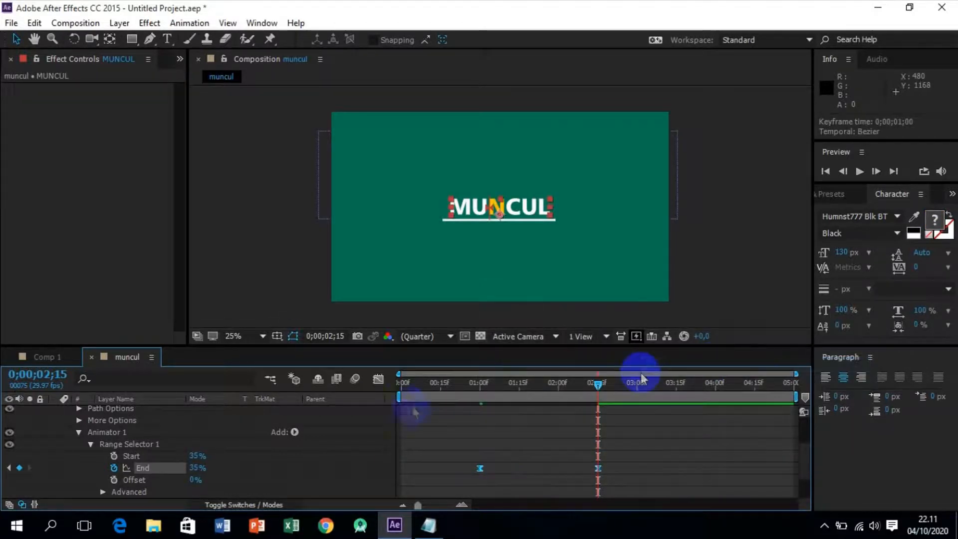
Reshape the End speed graph by extending the last keyframe's influence handle backward so the fastest change falls near 0;00;01;15.
left_click(378, 380)
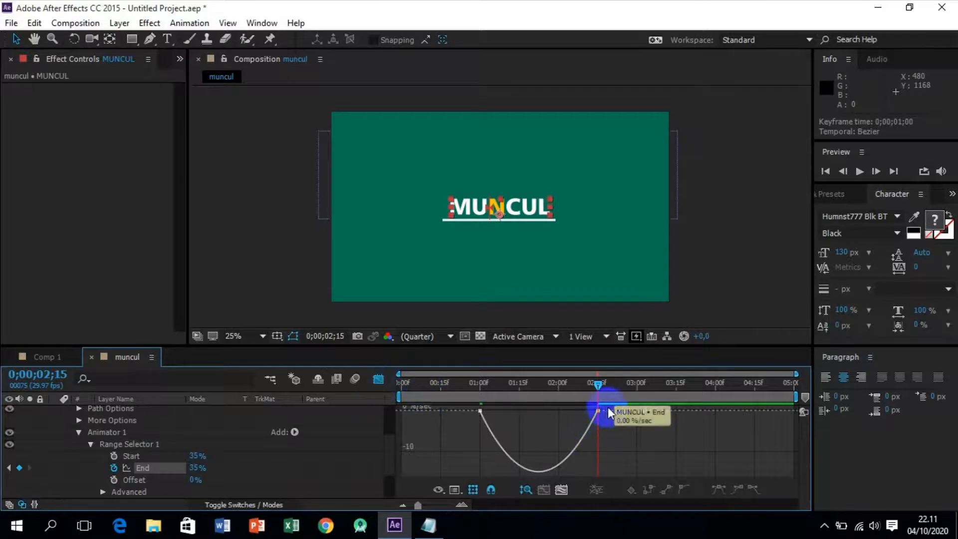
left_click(584, 411)
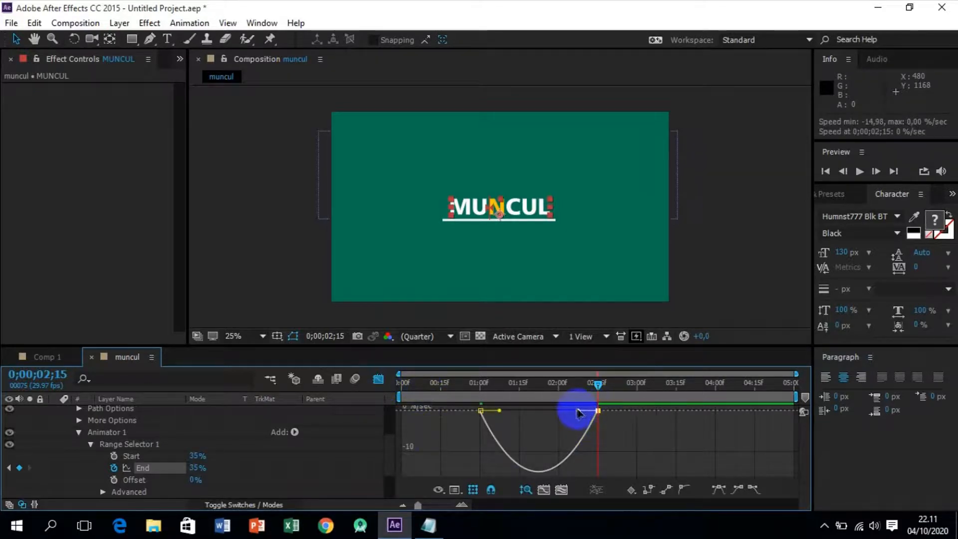
left_click_drag(579, 413, 505, 411)
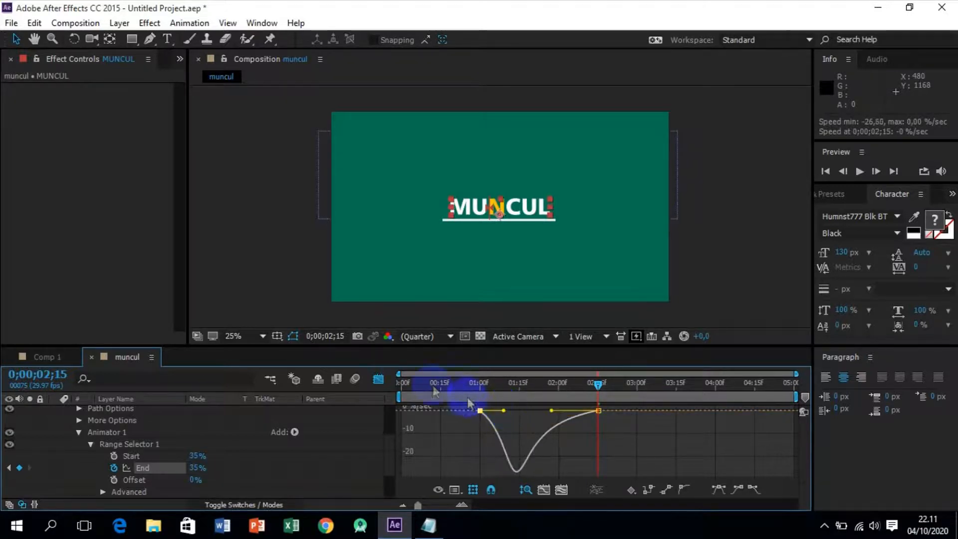
left_click(378, 379)
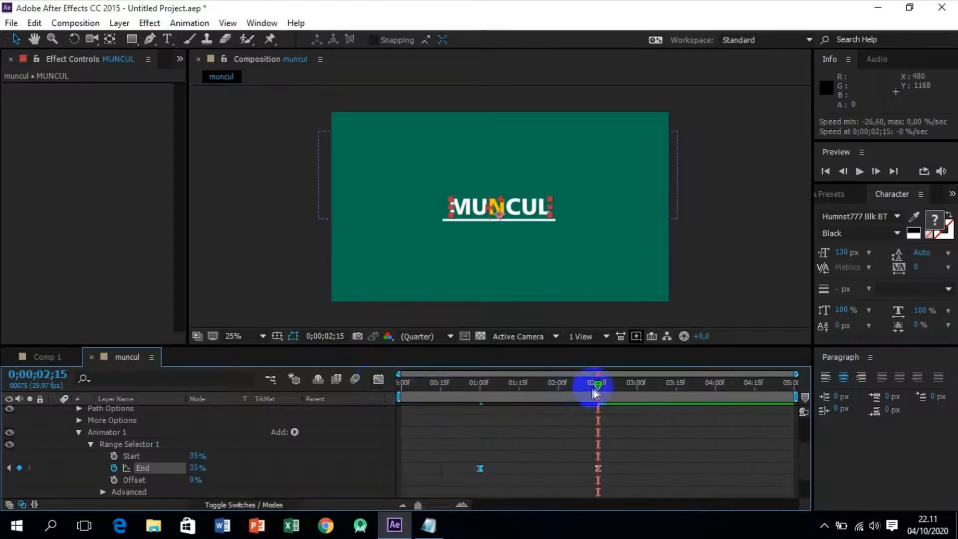
Preview the letter N animation together with the text reveal from the start of the composition.
left_click_drag(595, 391, 389, 407)
key("space")
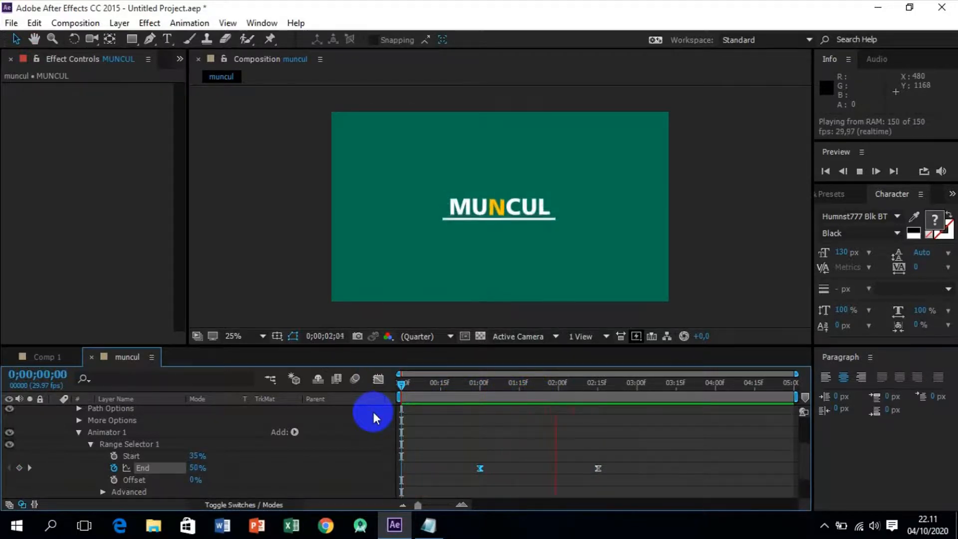
key("space")
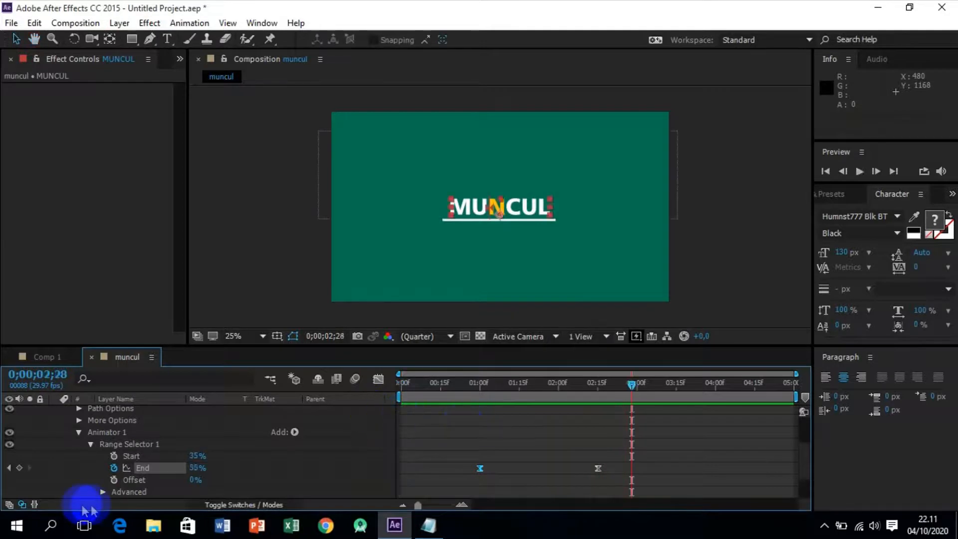
Collapse the range selector, the animator and the Text properties of the MUNCUL layer.
left_click(91, 444)
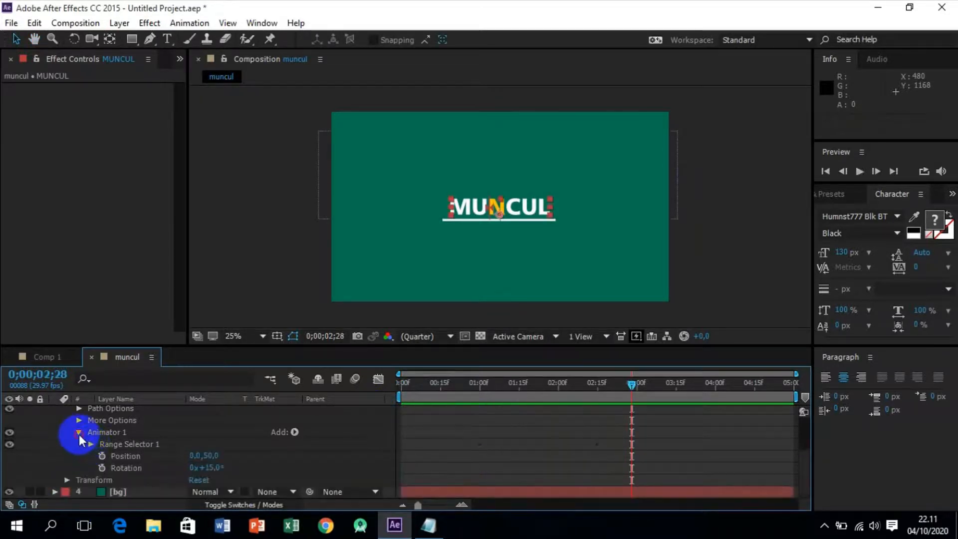
left_click(78, 433)
left_click(67, 421)
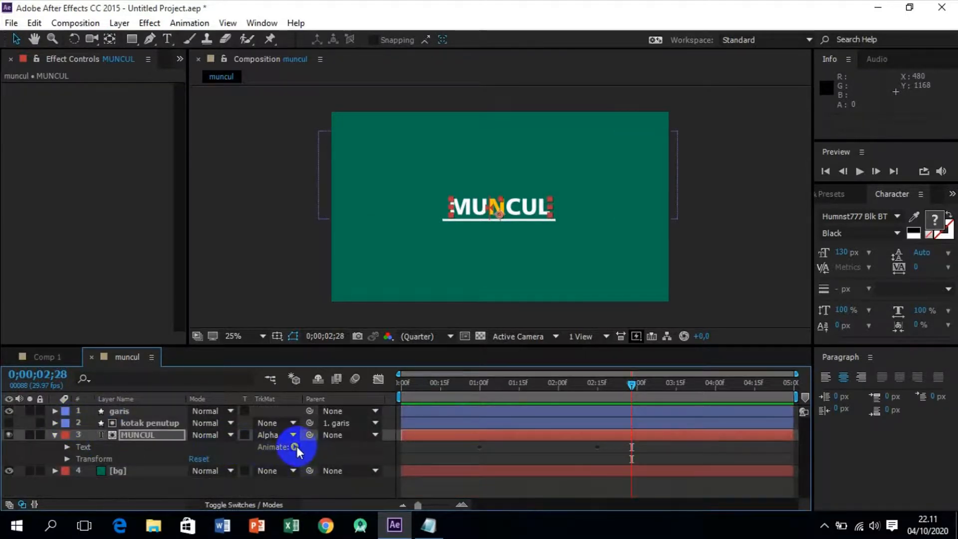
Add a Tracking text animator to the MUNCUL layer.
left_click(141, 435)
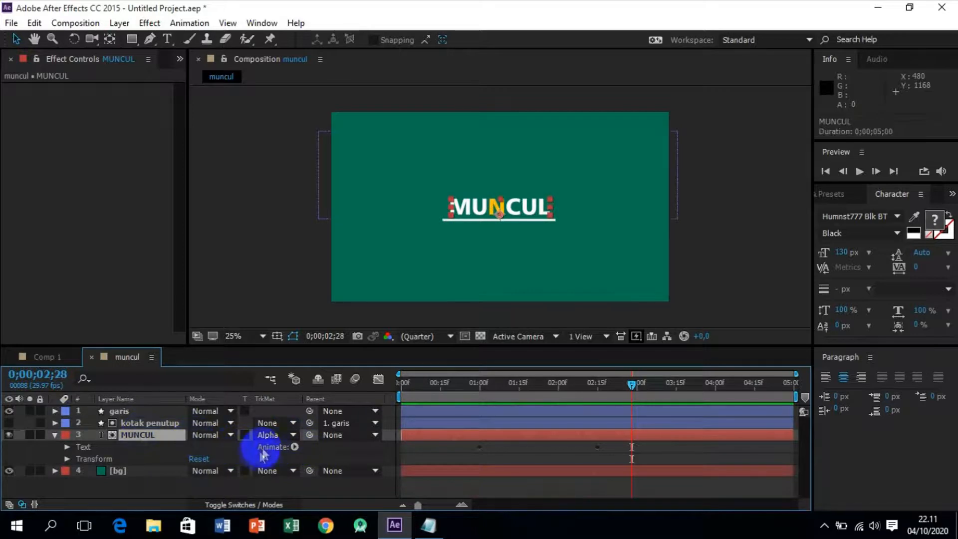
left_click(295, 447)
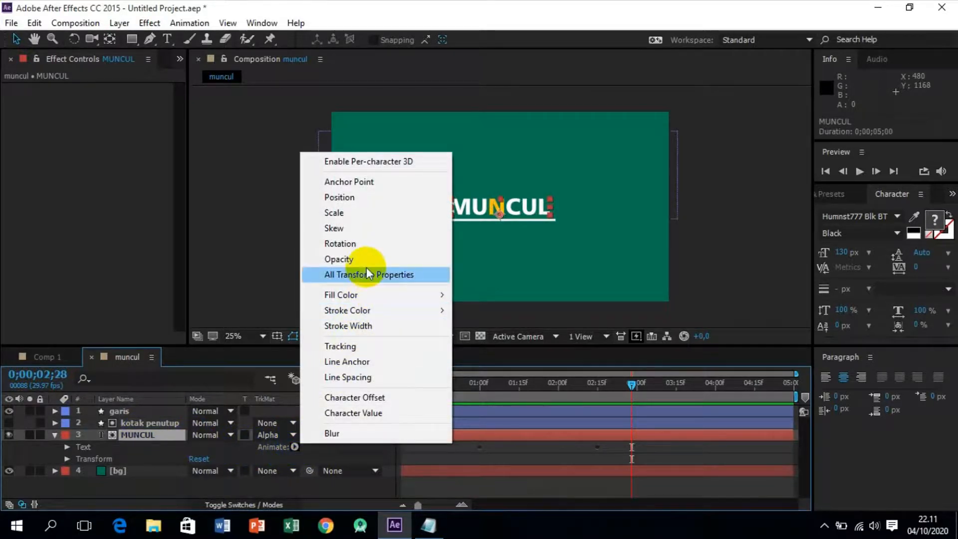
left_click(356, 345)
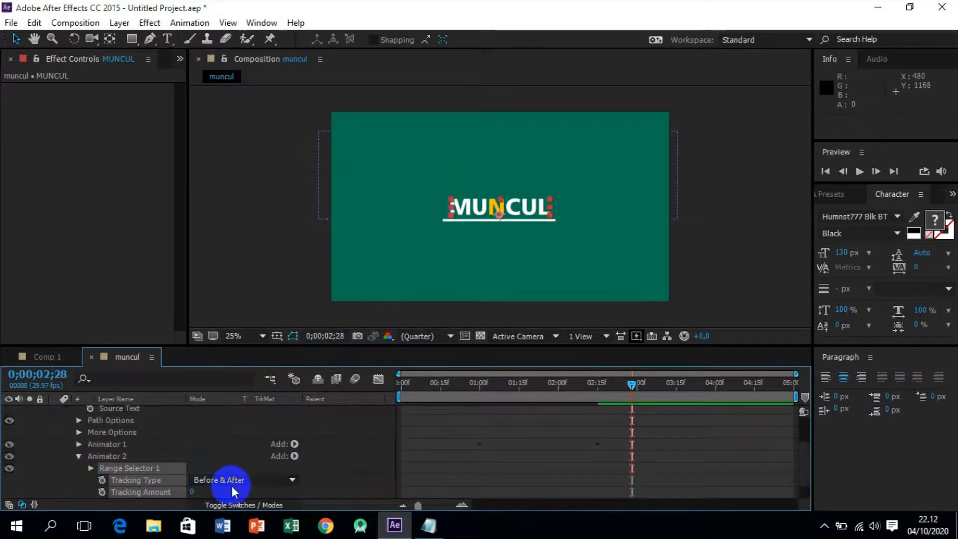
Try out the tracking amount with centred and left-aligned text, and restore tracking 0 and centre alignment.
mouse_move(190, 490)
left_mouse_down()
mouse_move(242, 491)
mouse_move(192, 494)
left_mouse_up()
left_click(195, 492)
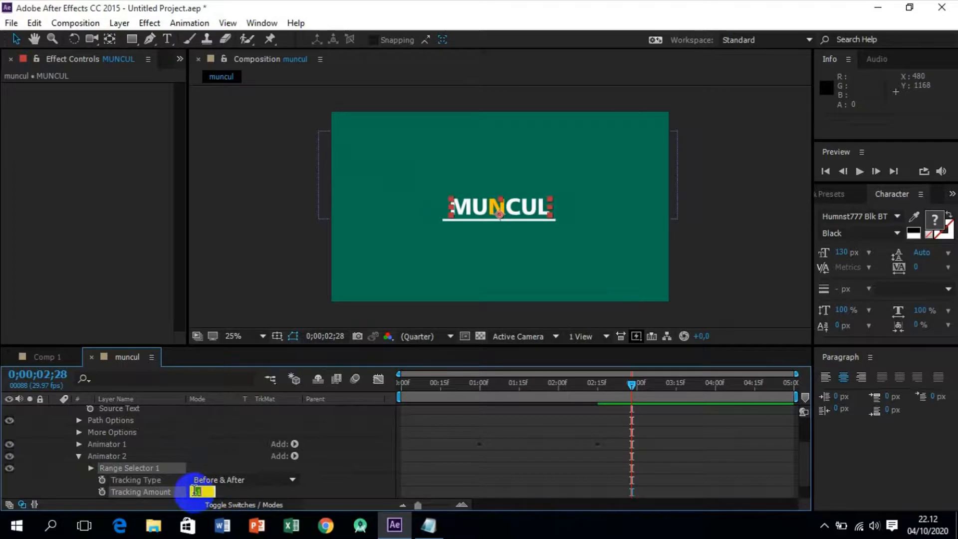
key("Return")
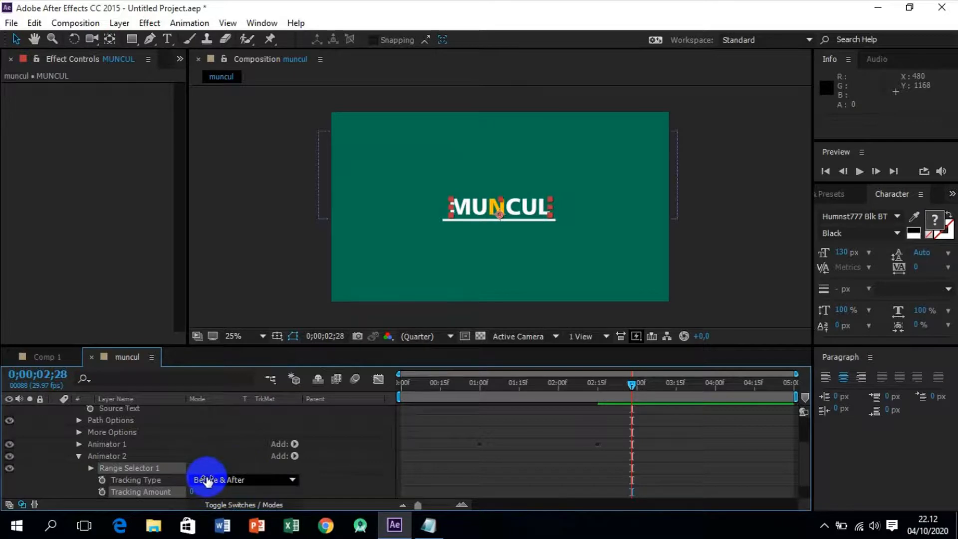
left_click(844, 378)
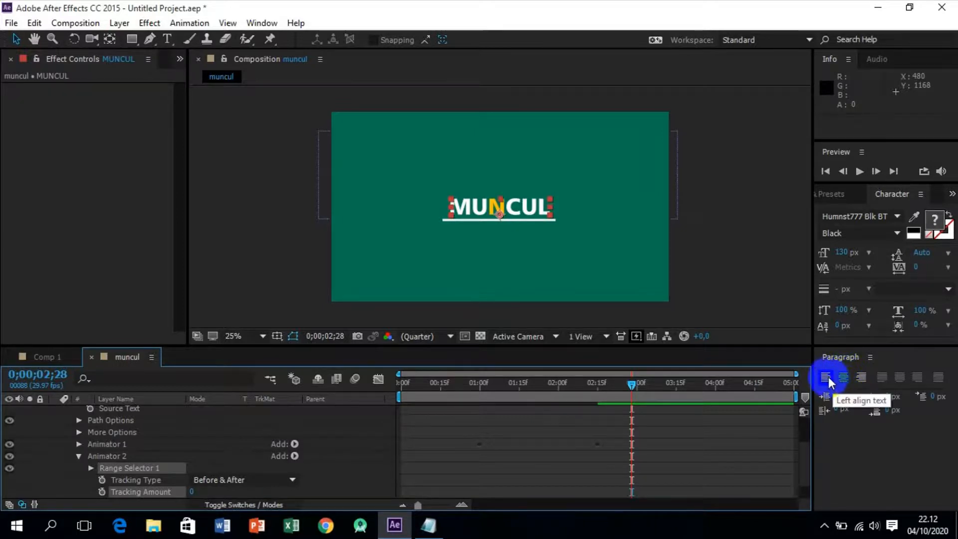
left_click(827, 378)
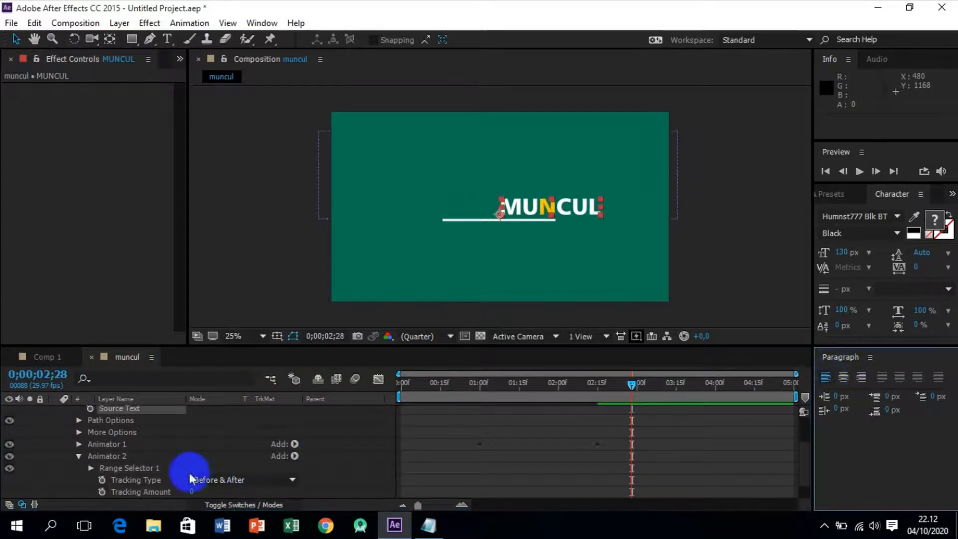
mouse_move(194, 493)
left_mouse_down()
mouse_move(214, 490)
mouse_move(202, 491)
left_mouse_up()
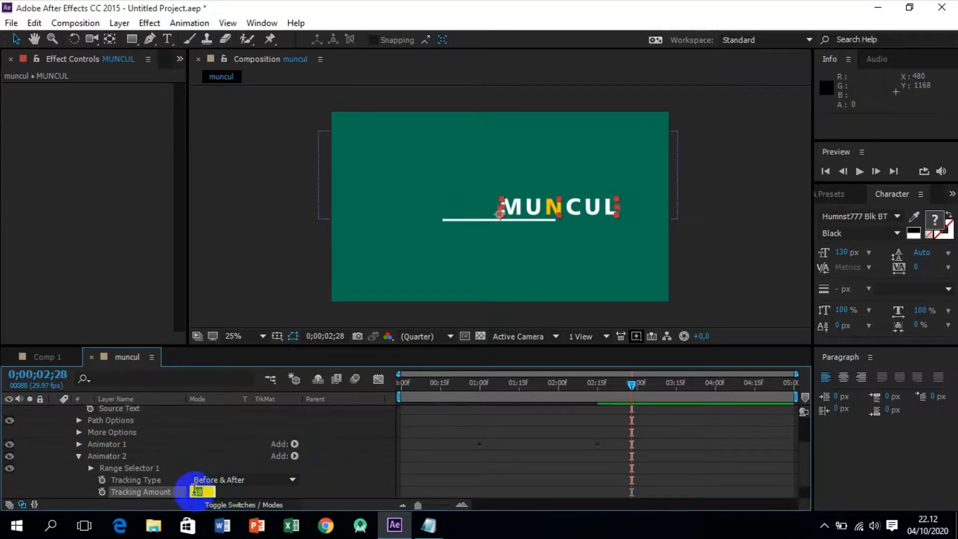
key("Return")
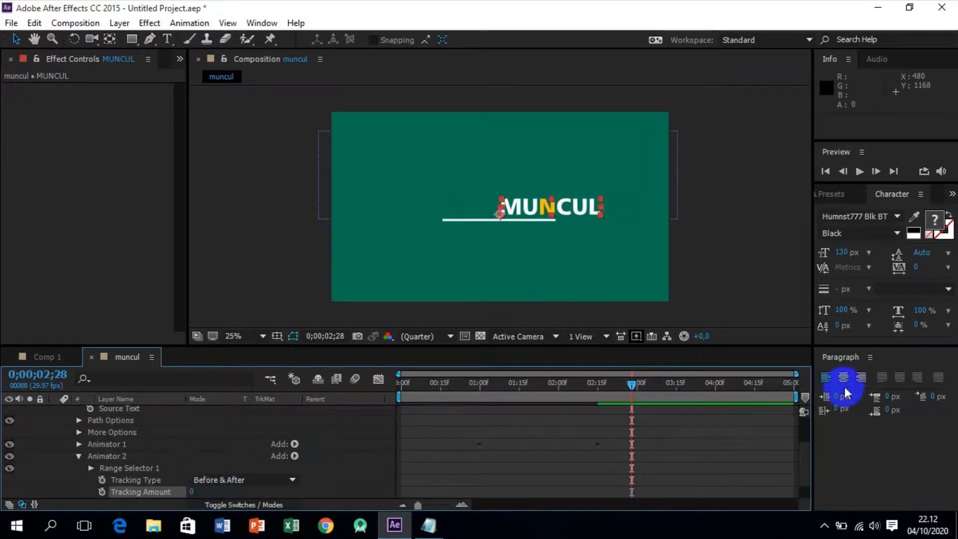
left_click(845, 379)
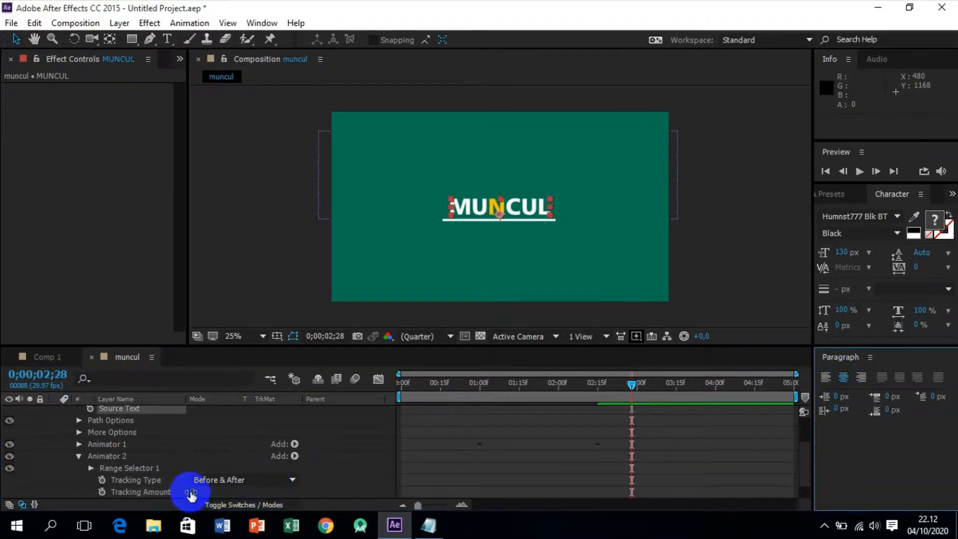
Keyframe the Tracking Amount to go from 35 at 0;00;01;00 to 0 at 0;00;02;00.
left_click_drag(633, 386, 548, 392)
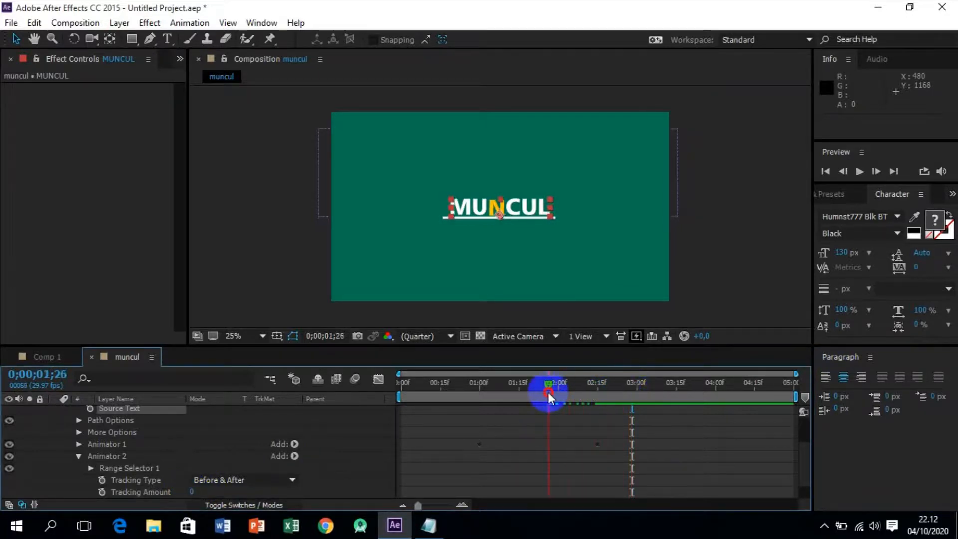
left_click_drag(548, 392, 600, 397)
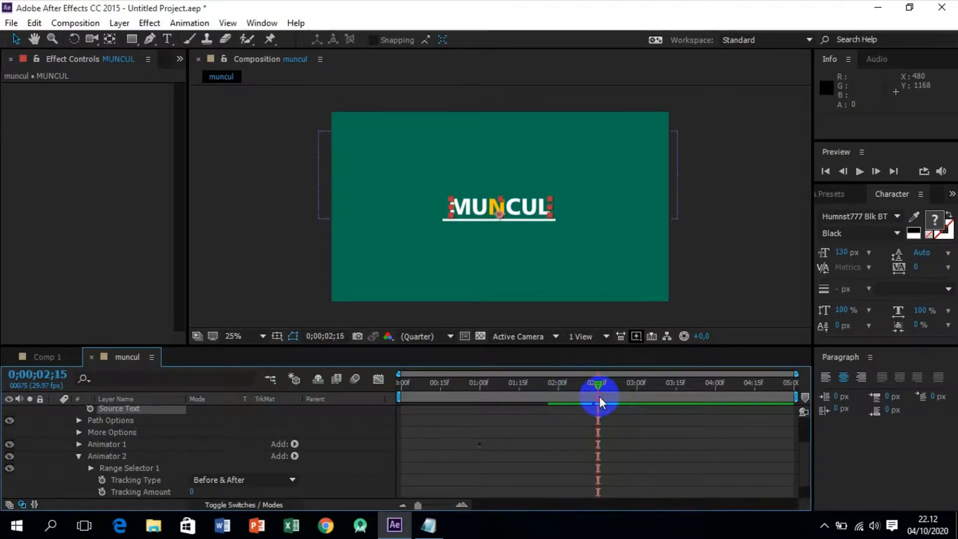
left_click_drag(593, 387, 558, 391)
left_click(192, 494)
left_click(101, 493)
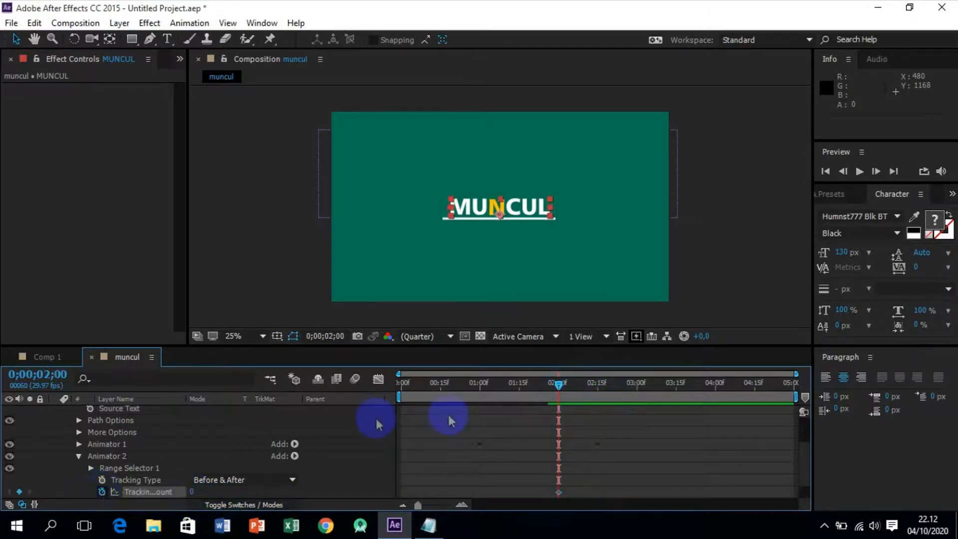
left_click_drag(560, 392, 480, 395)
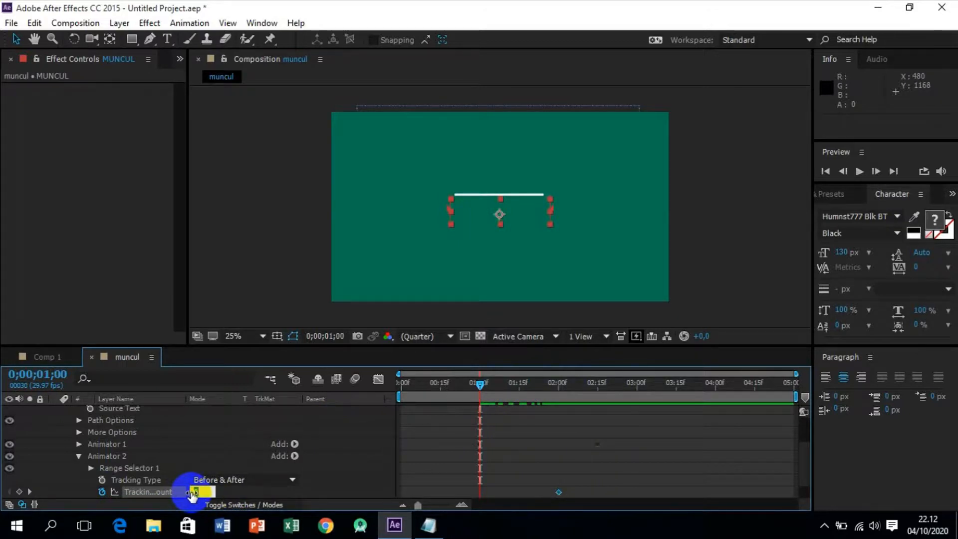
key("Return")
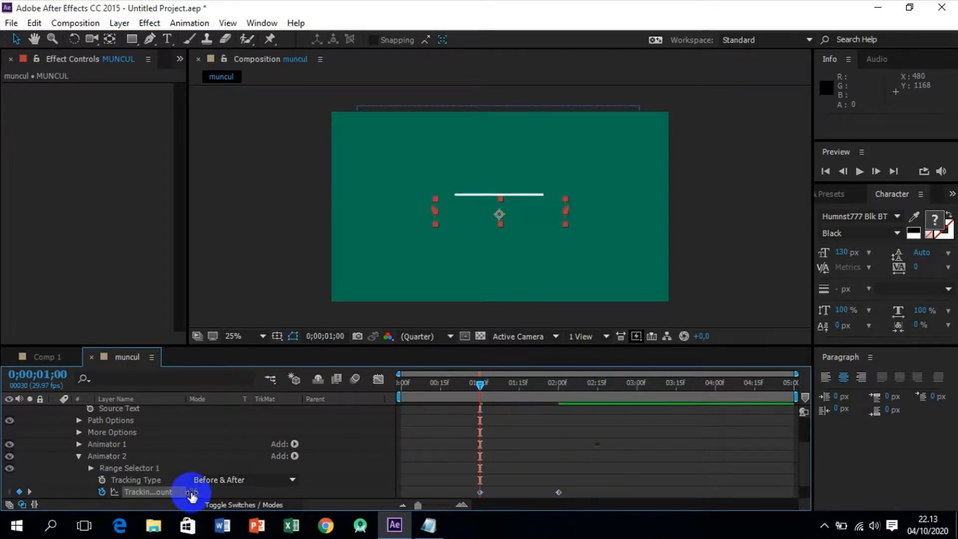
Apply Easy Ease to both Tracking Amount keyframes.
left_click_drag(572, 484, 476, 495)
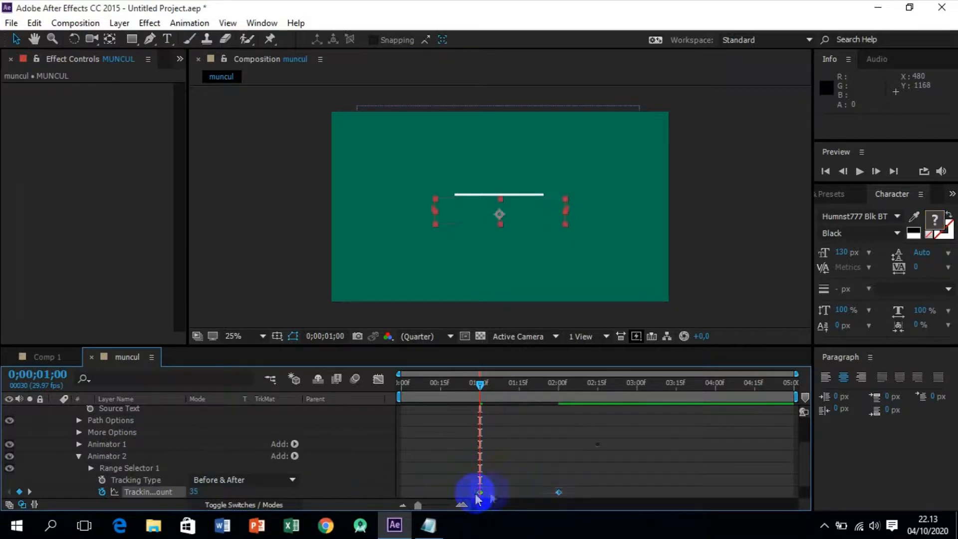
right_click(559, 491)
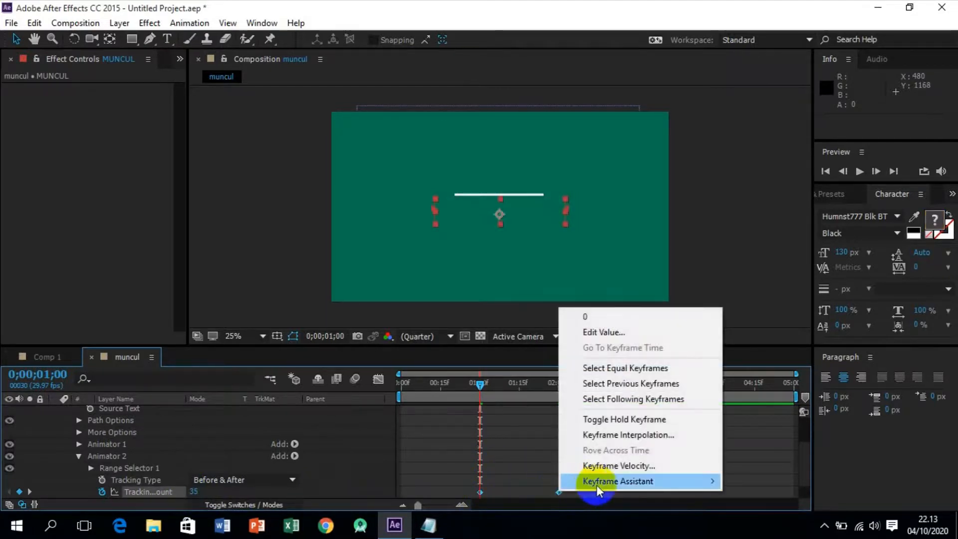
mouse_move(602, 482)
left_click(780, 388)
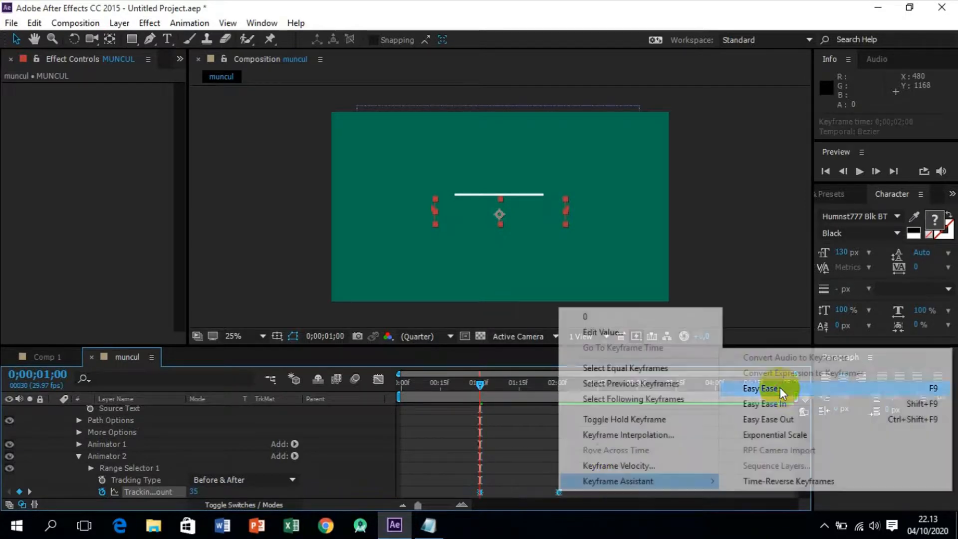
Reshape the Tracking Amount speed graph with the keyframe influence handles so the fastest change falls near 0;00;01;11.
left_click(379, 379)
left_click(555, 413)
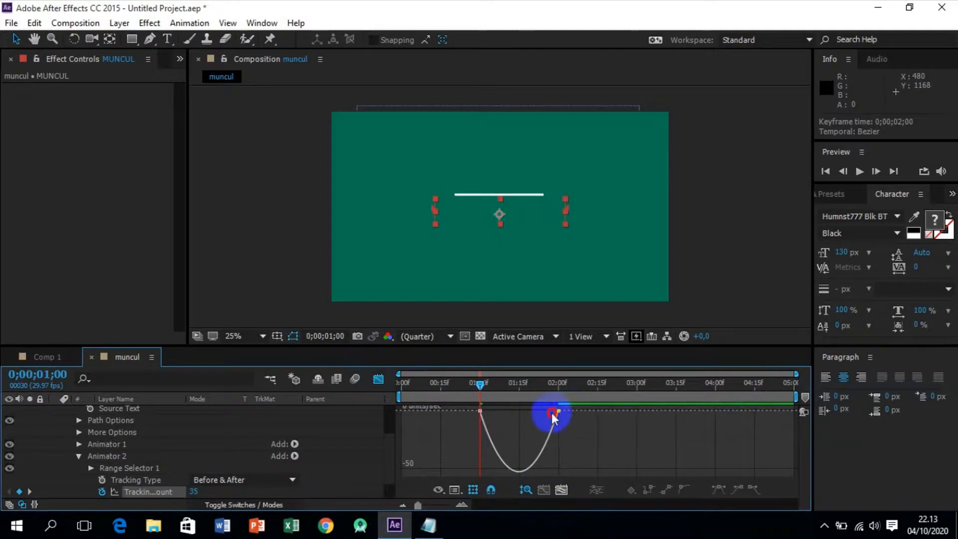
left_click(557, 414)
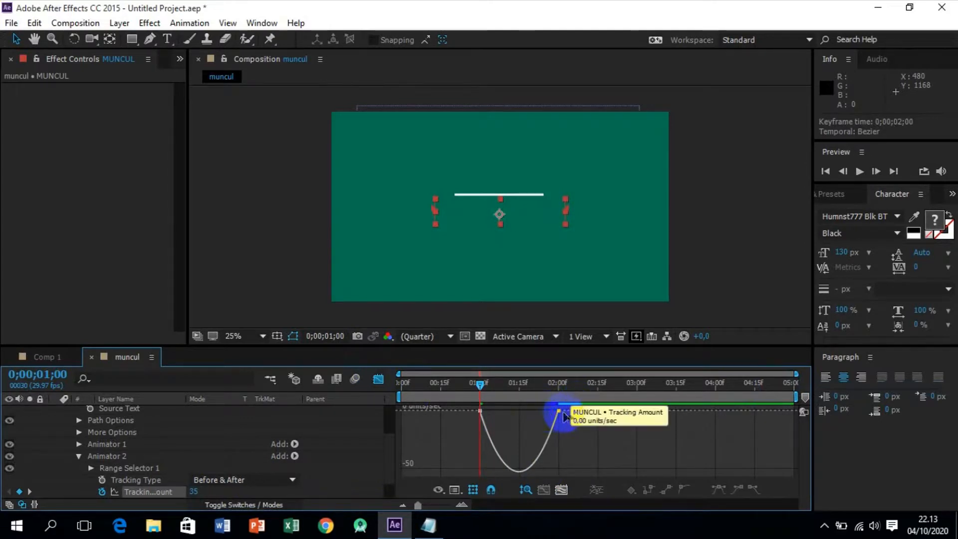
left_click_drag(574, 414, 499, 410)
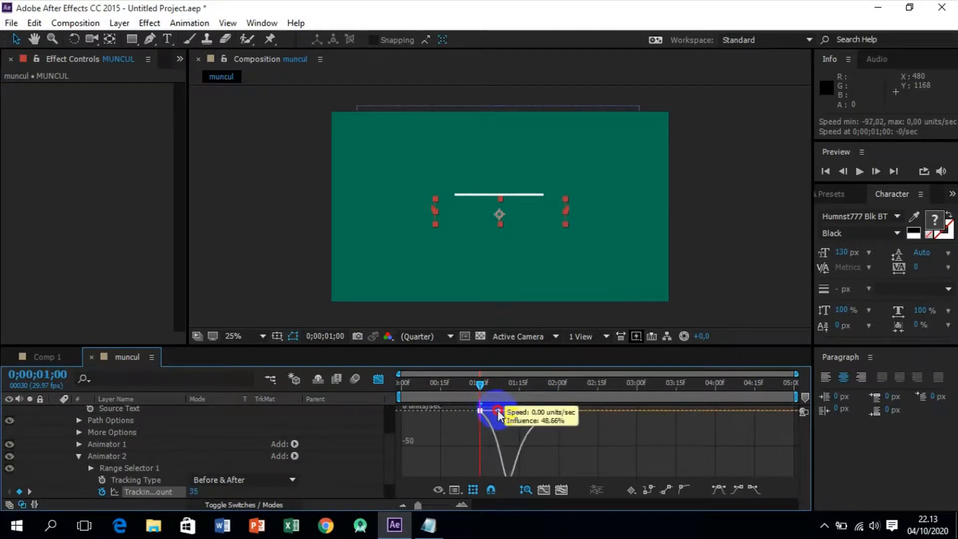
left_click(379, 381)
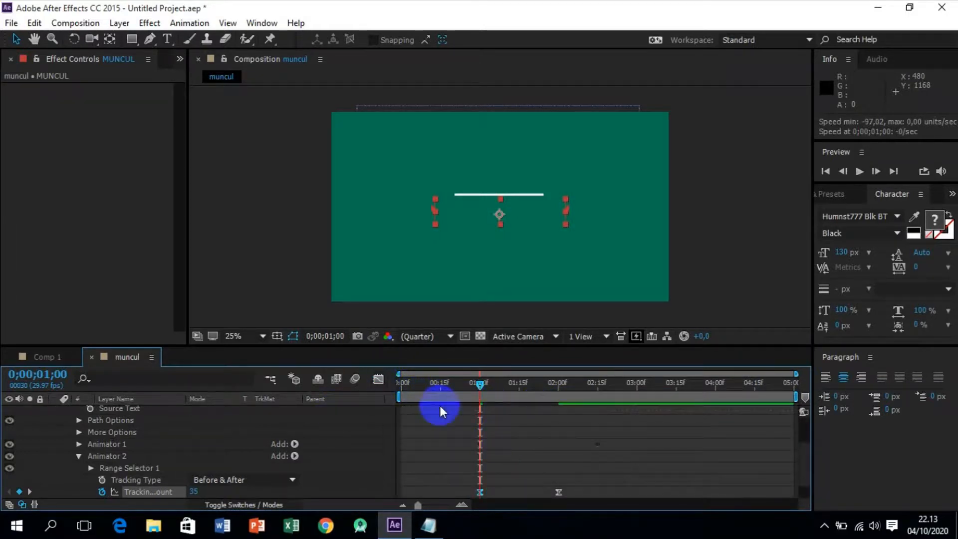
Preview the tracking animation together with the text reveal from the start of the composition.
left_click_drag(479, 391, 370, 392)
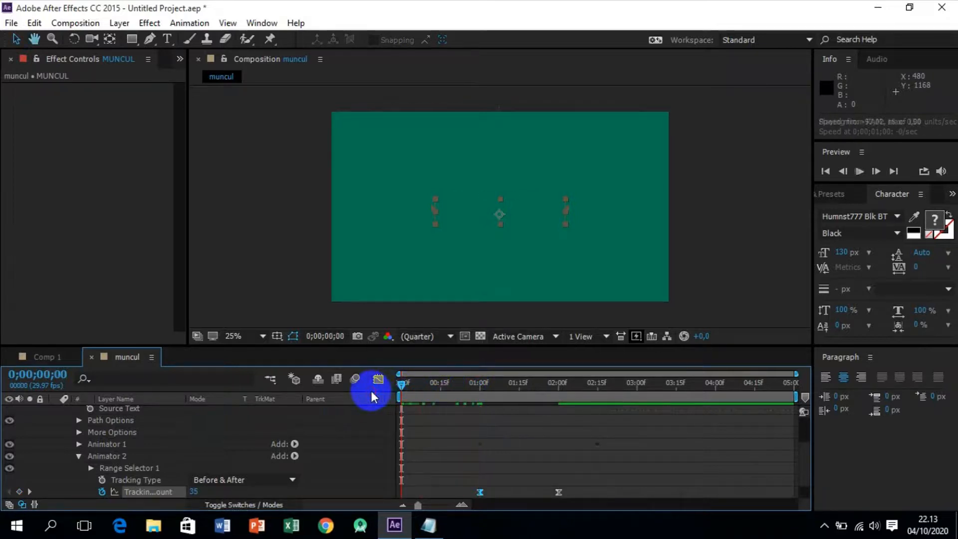
key("space")
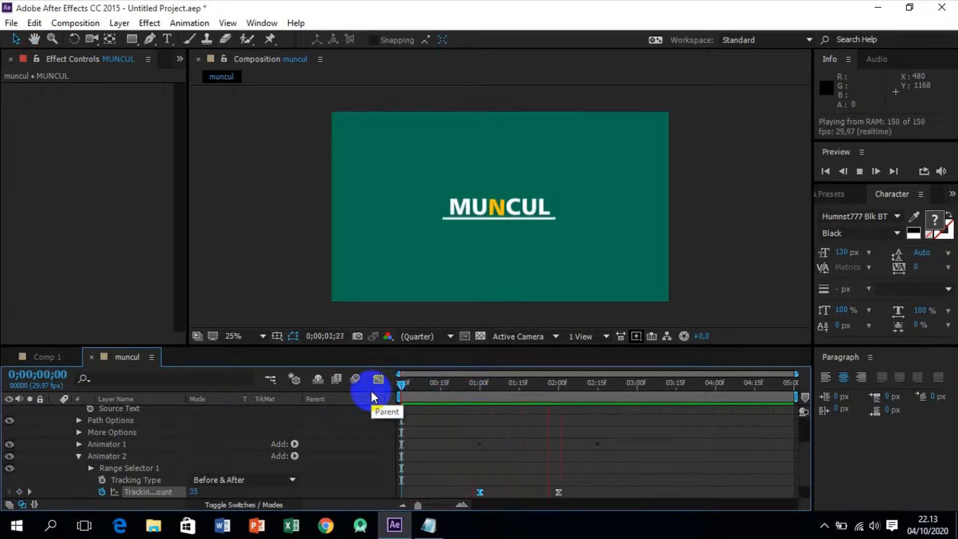
key("space")
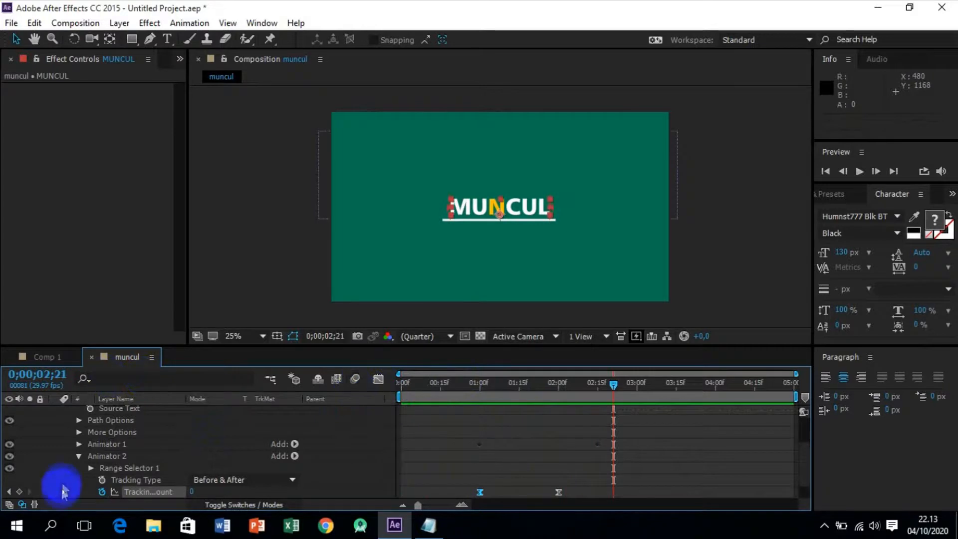
Collapse the second animator, the Text properties and the MUNCUL layer.
left_click(79, 456)
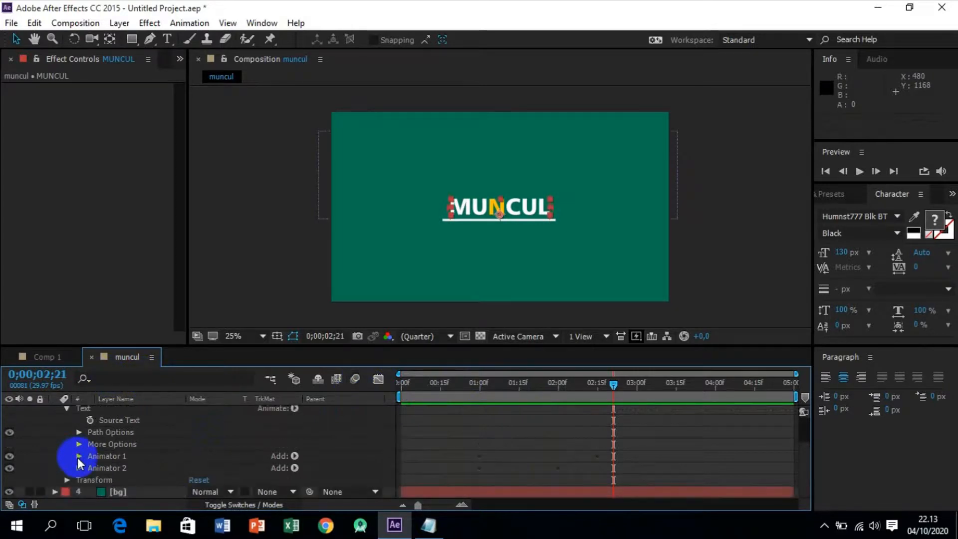
left_click(67, 409)
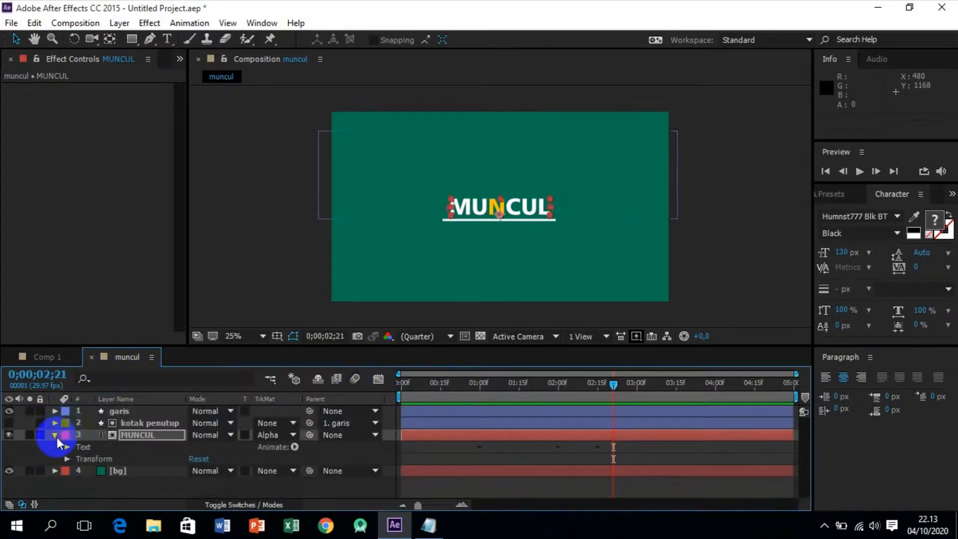
left_click(55, 437)
Apply the Perspective Drop Shadow effect to the MUNCUL layer.
left_click(146, 434)
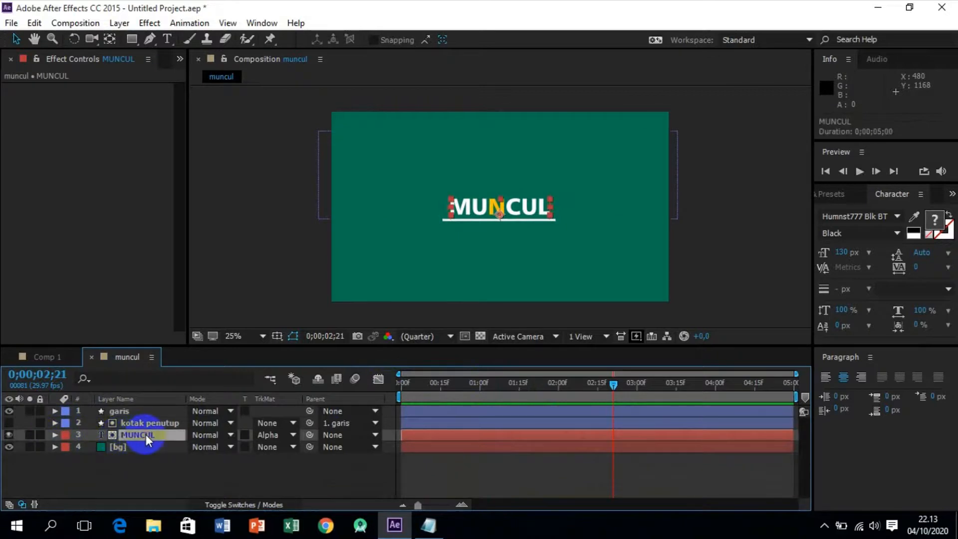
left_click(149, 23)
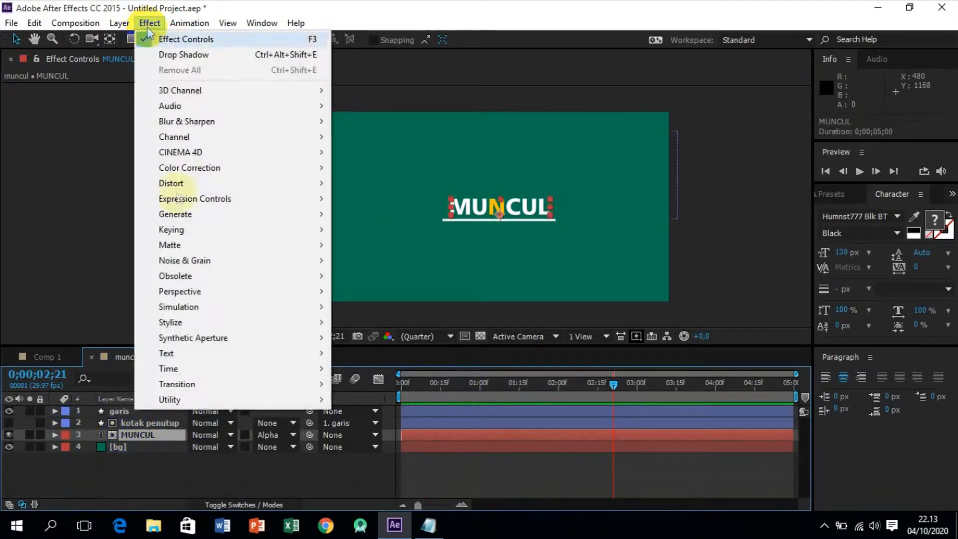
mouse_move(216, 292)
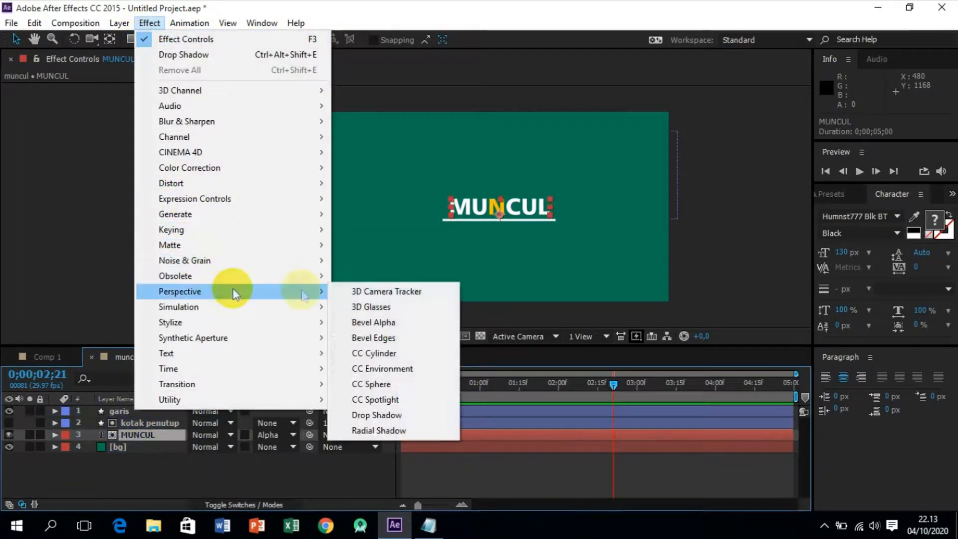
left_click(376, 415)
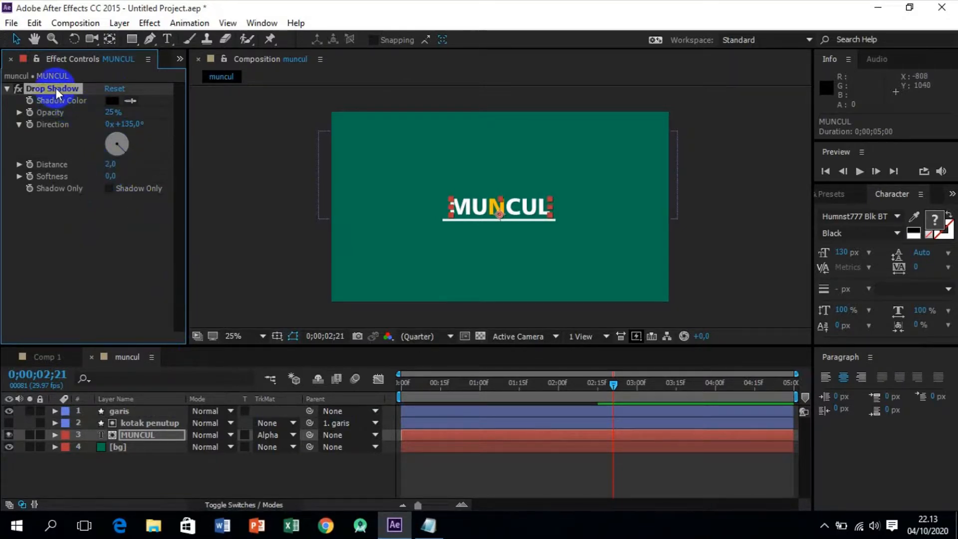
Copy the Drop Shadow effect from the MUNCUL layer onto the garis layer.
left_click(137, 410)
left_click(71, 109)
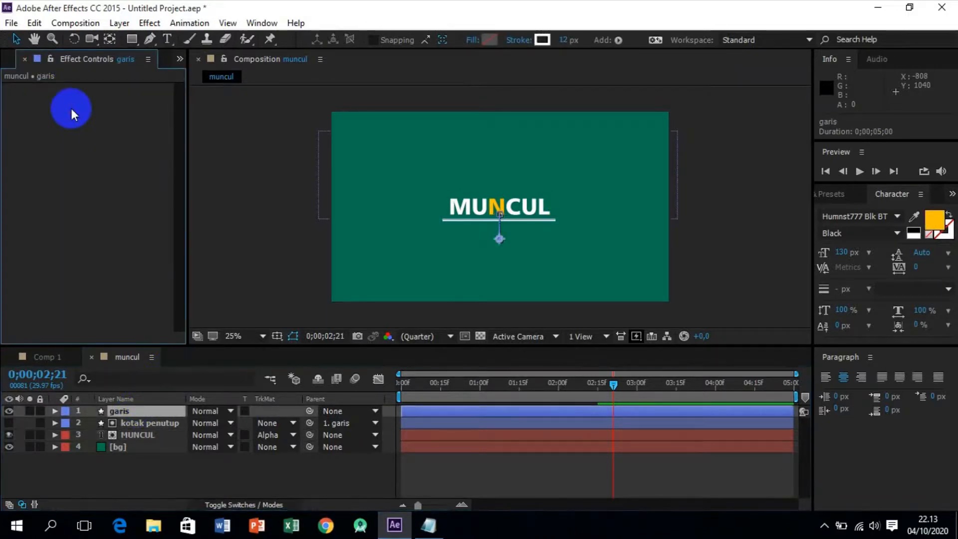
key("ctrl+v")
left_click(141, 240)
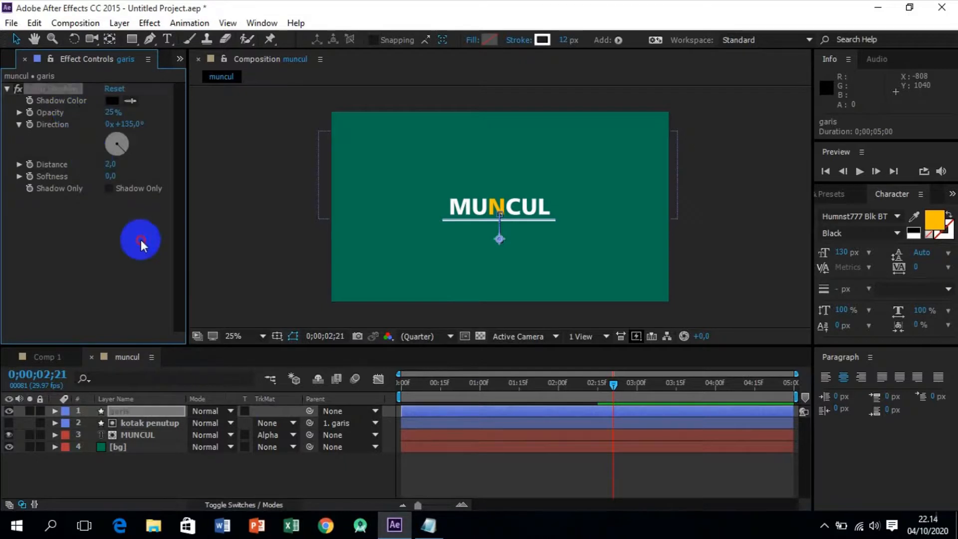
Return the current time to the start of the composition and deselect all layers.
left_click(611, 384)
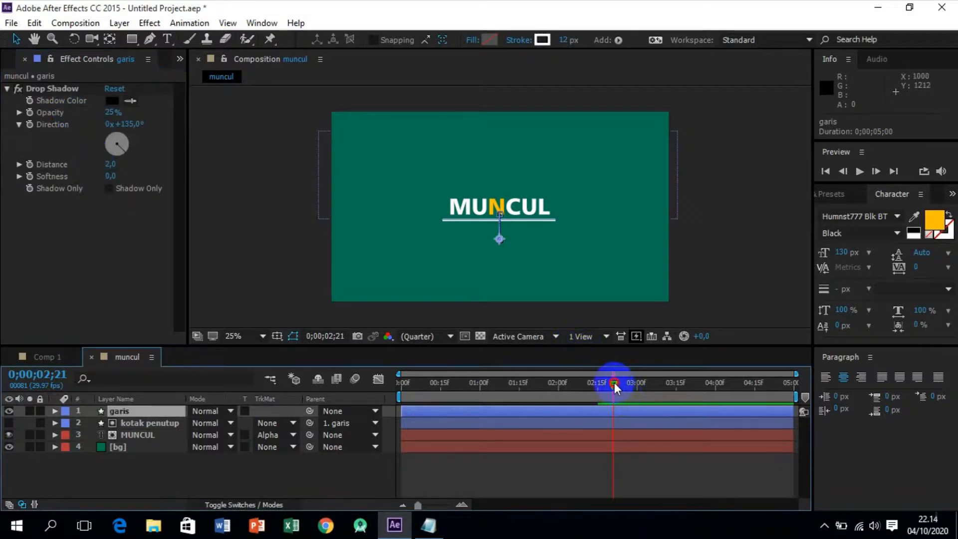
key("Home")
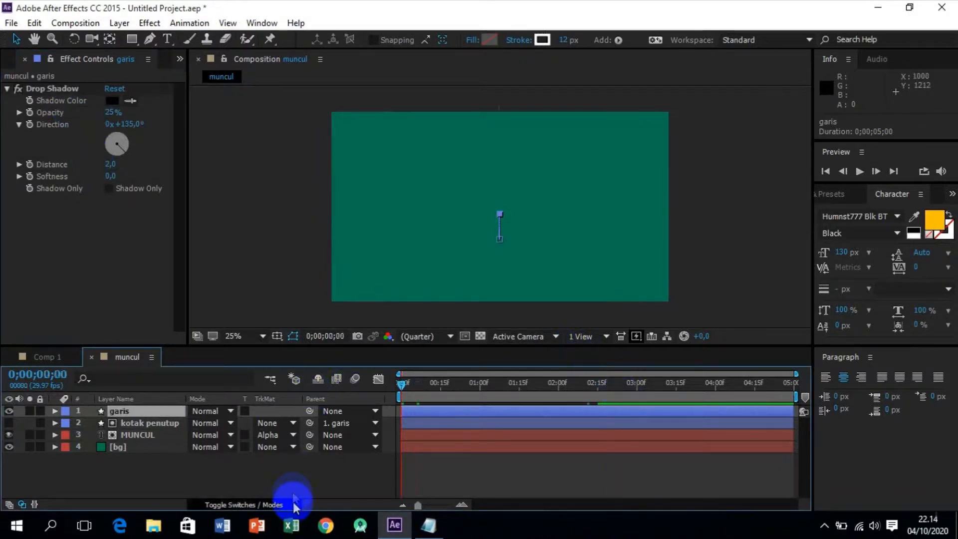
left_click(292, 489)
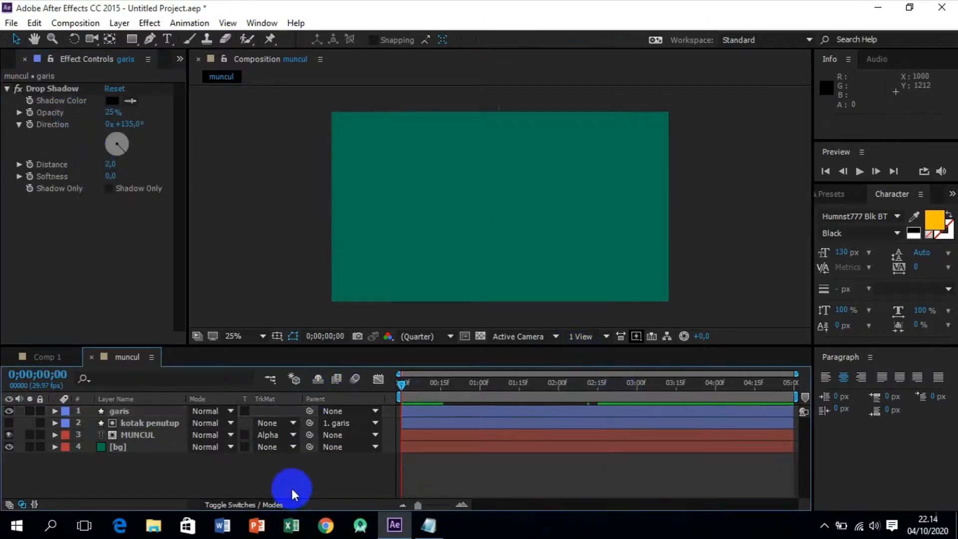
Preview the animation and pre-compose the garis, kotak penutup and MUNCUL layers as Pre-comp 2, moving all attributes into it.
key("space")
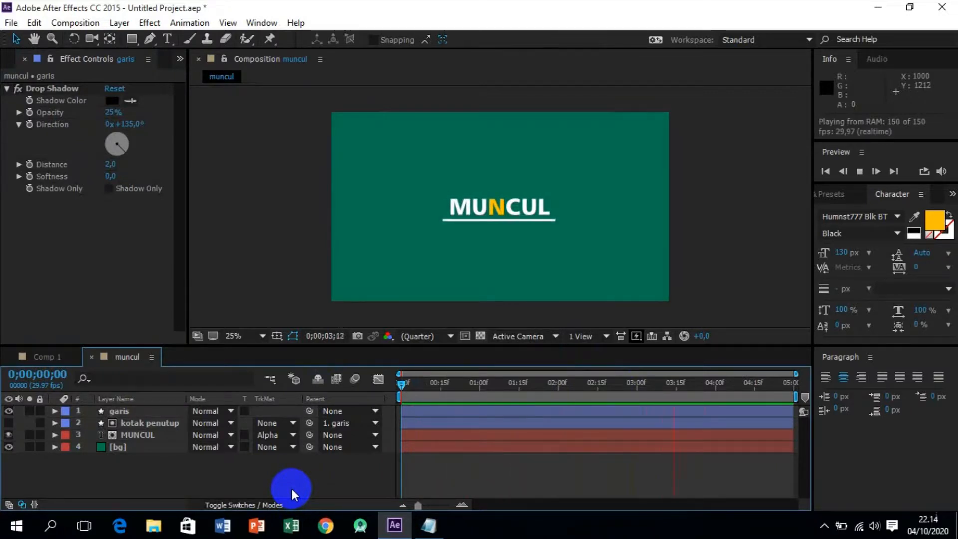
key("space")
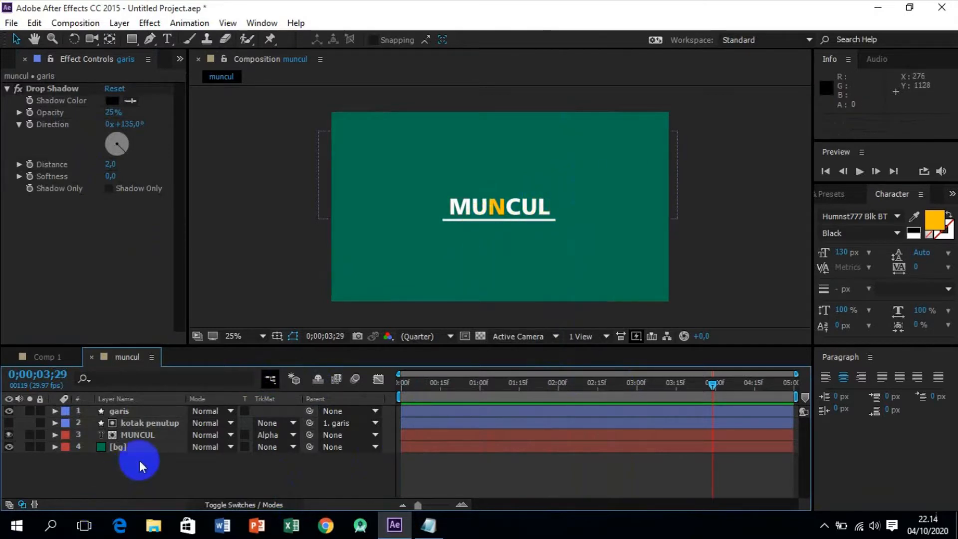
left_click(142, 434)
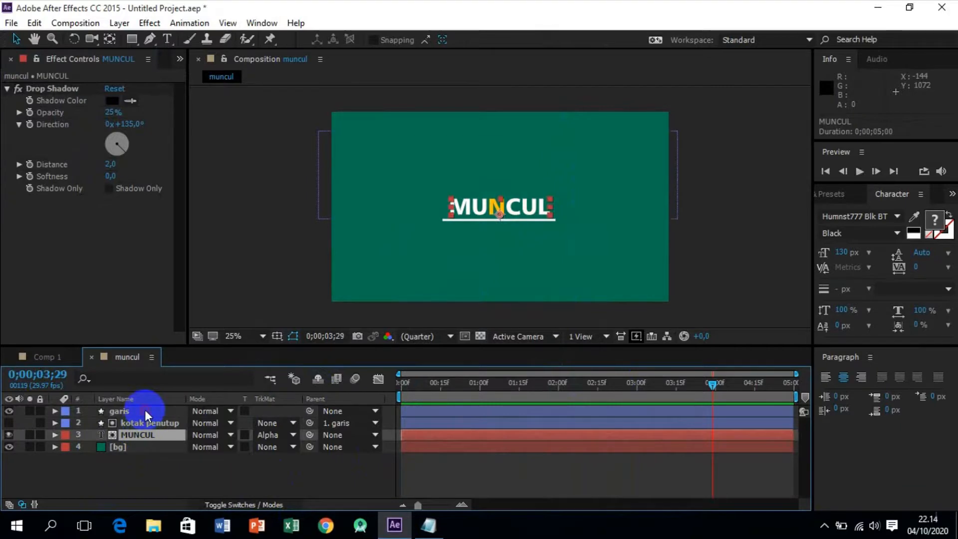
left_click(147, 415, "shift")
right_click(150, 416)
left_click(188, 437)
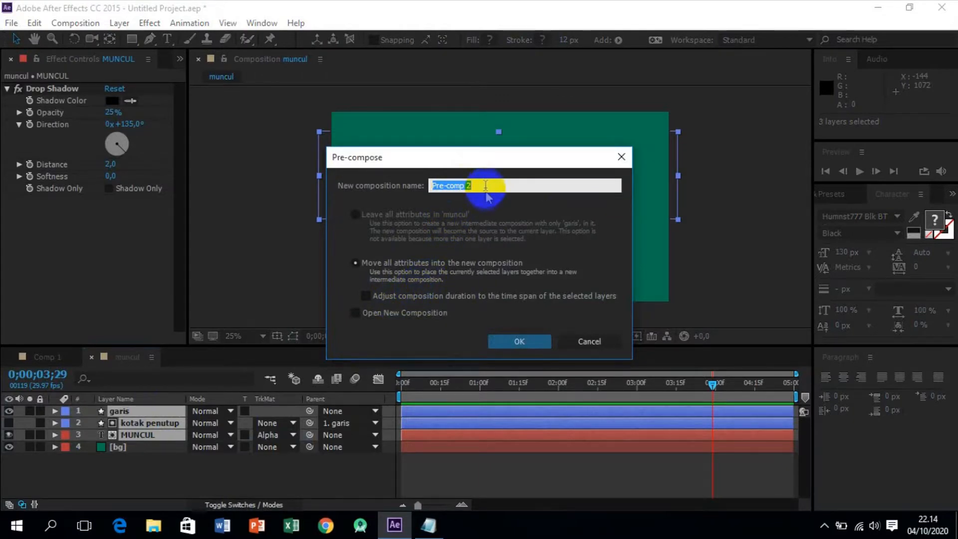
left_click(520, 343)
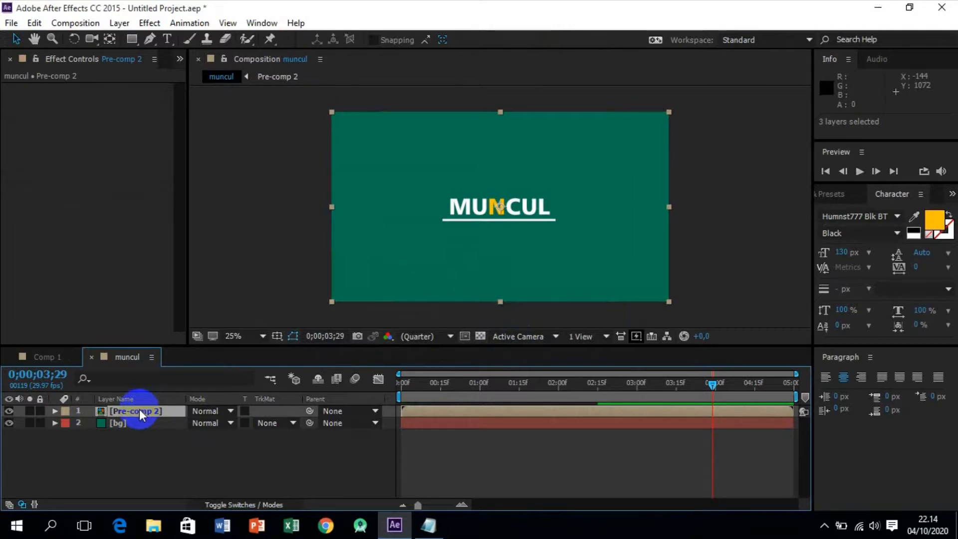
Duplicate the Pre-comp 2 layer and time-reverse the upper copy.
key("ctrl+d")
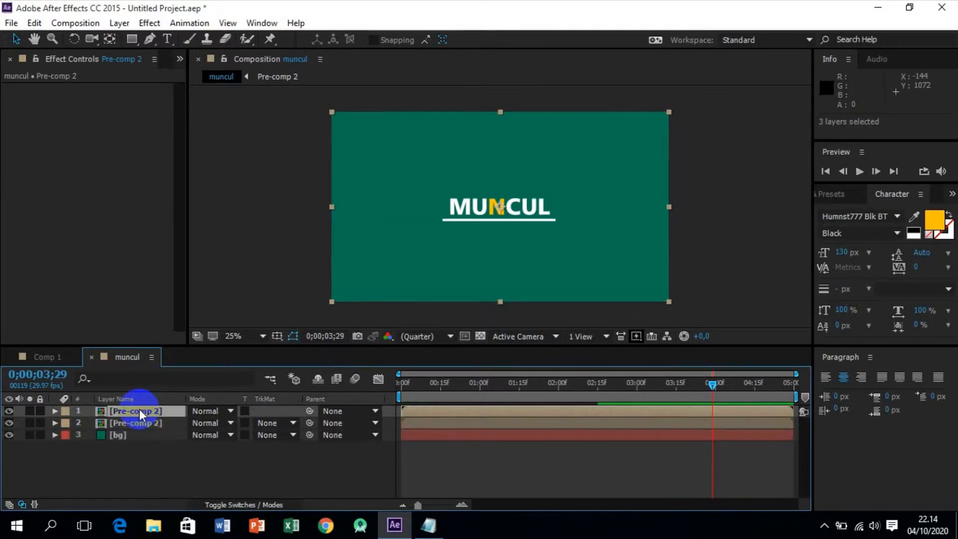
left_click(147, 412)
right_click(132, 411)
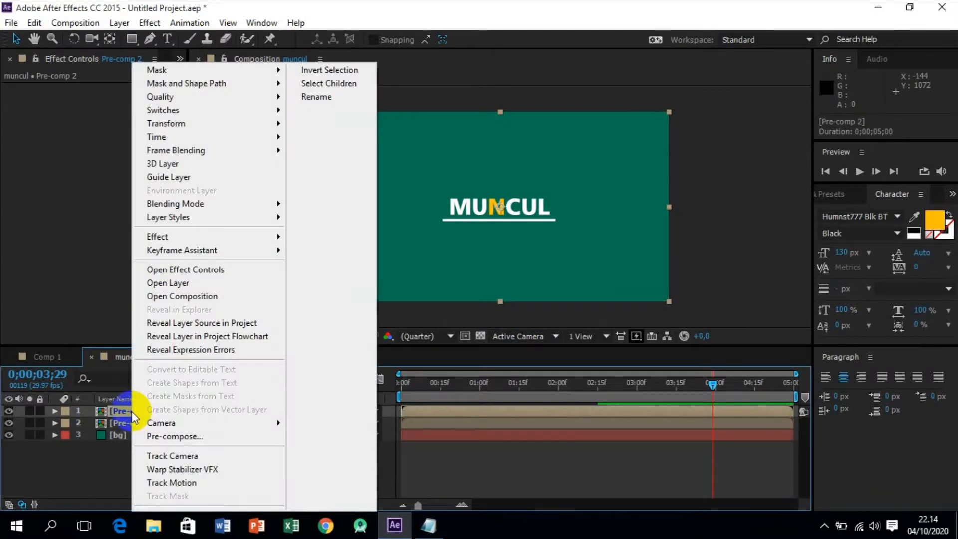
mouse_move(235, 136)
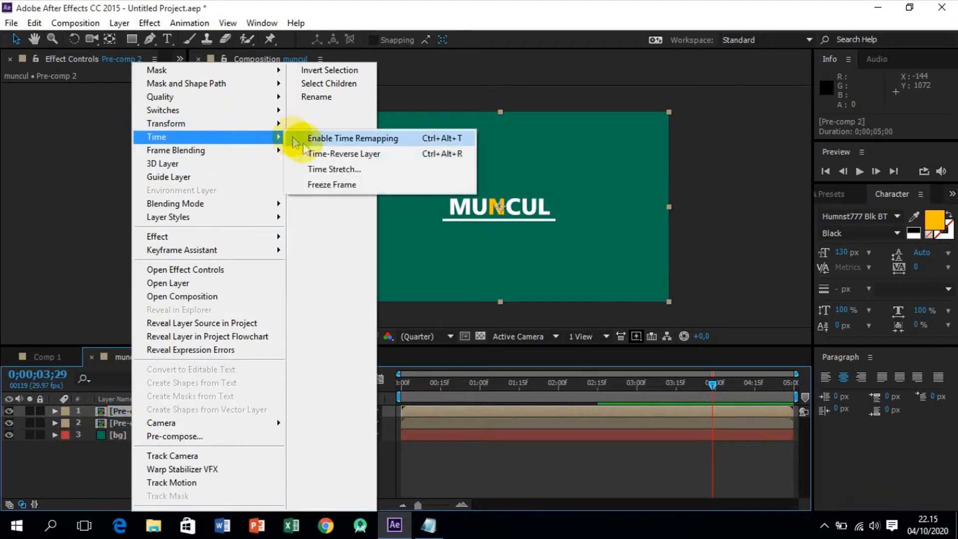
left_click(316, 154)
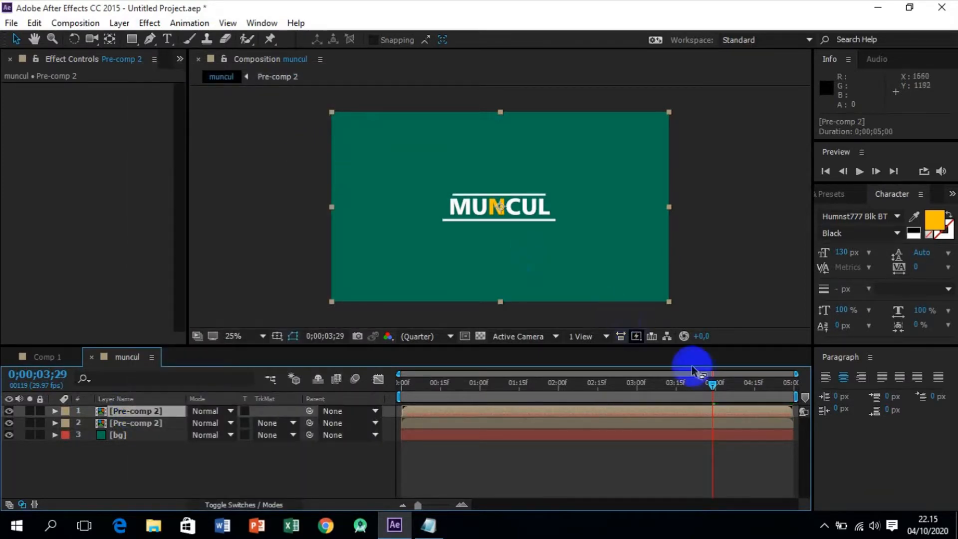
Trim the start of the upper, reversed Pre-comp 2 layer to 0;00;02;29 and preview the composition from the beginning.
left_click(493, 383)
left_click_drag(494, 387, 639, 394)
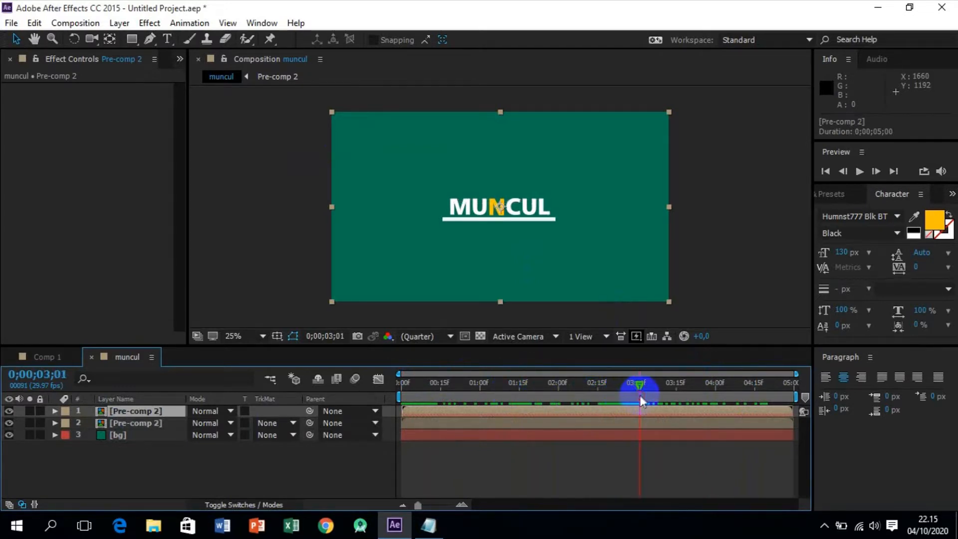
left_click_drag(403, 409, 636, 389)
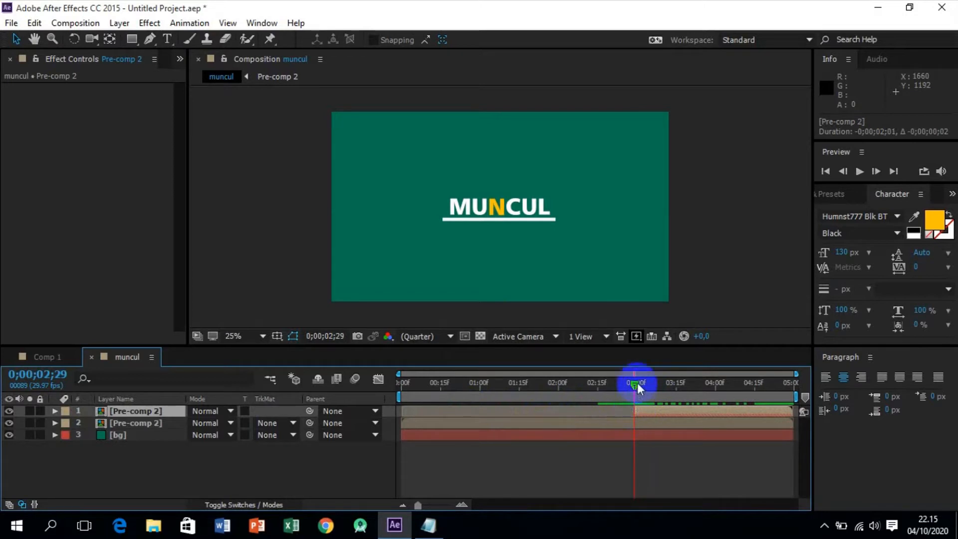
left_click_drag(636, 385, 383, 414)
key("space")
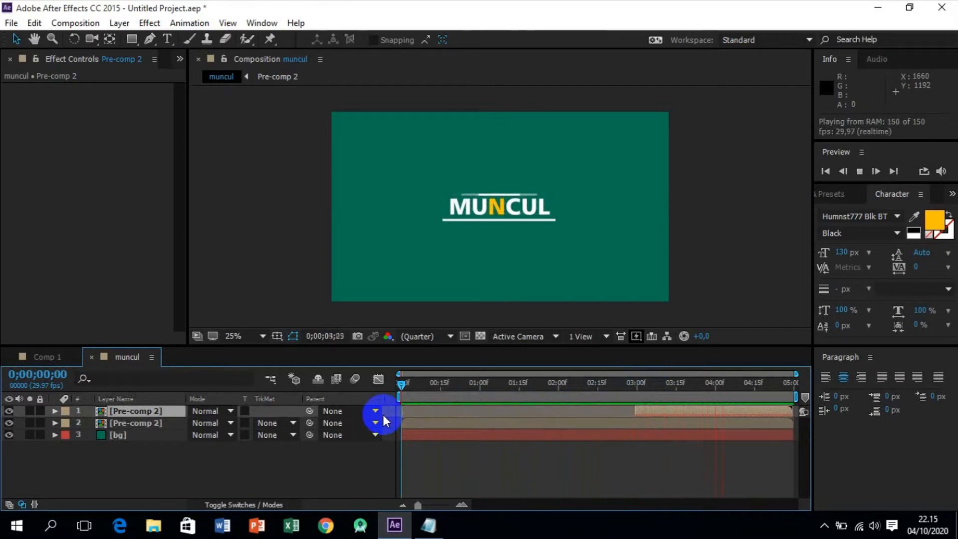
key("space")
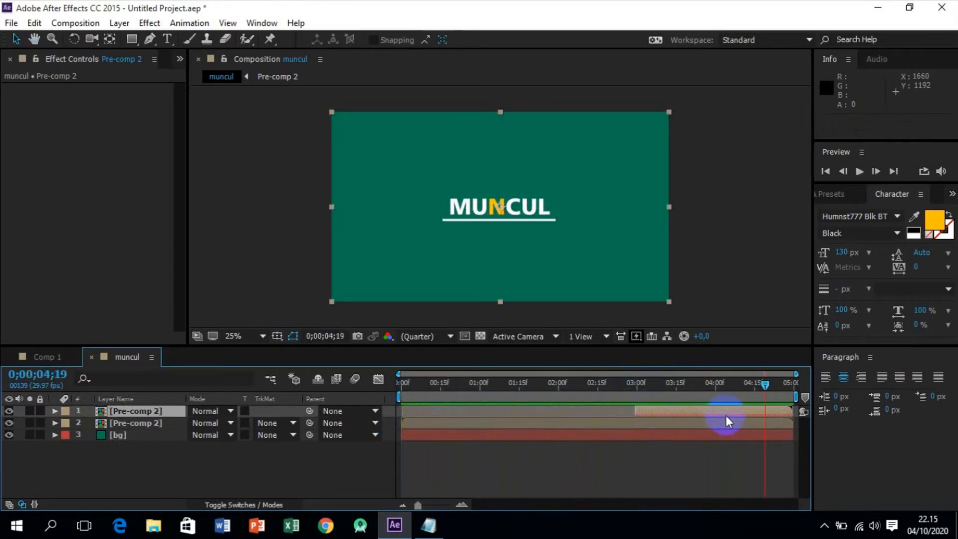
Trim the end of the lower Pre-comp 2 layer to a duration of 0;00;03;00 and preview the composition from the beginning.
left_click_drag(792, 423, 636, 425)
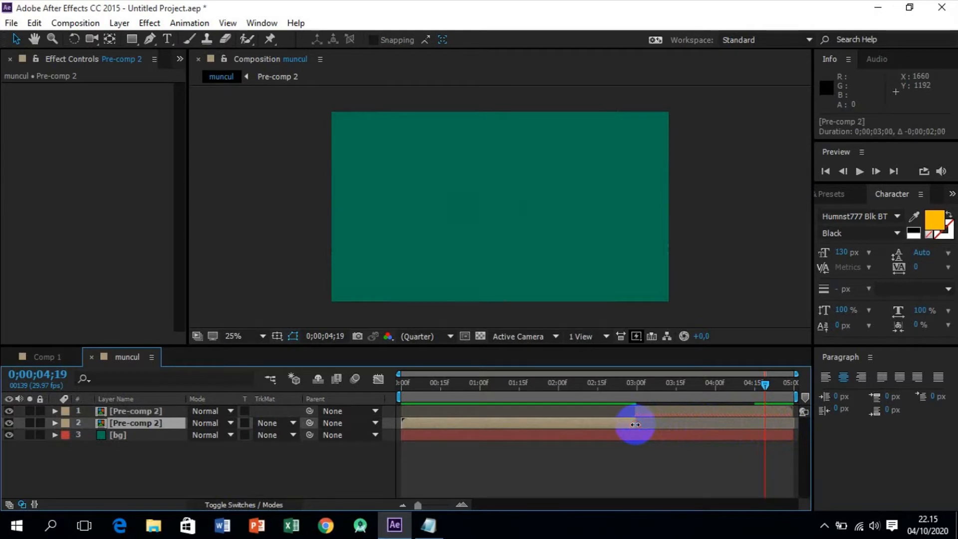
left_click_drag(764, 384, 289, 385)
key("space")
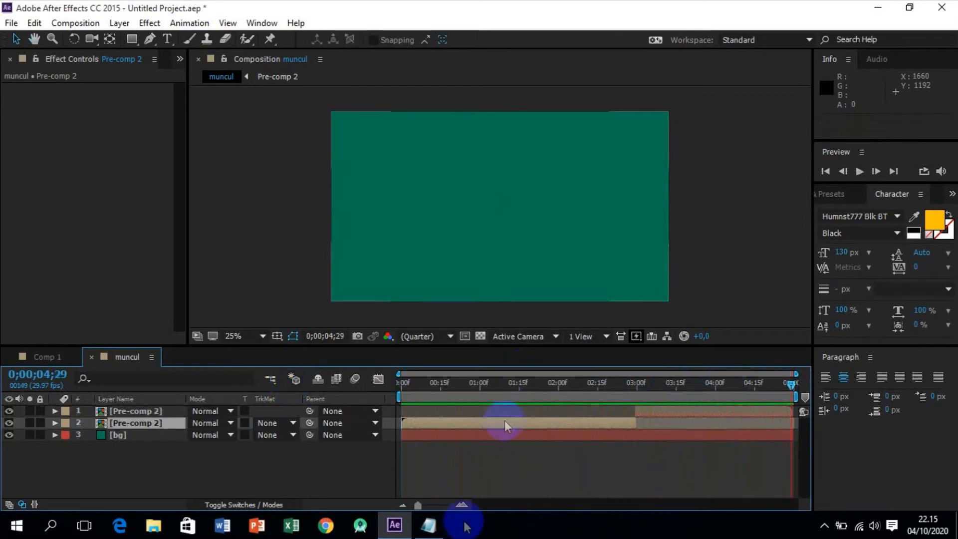
Align the start of the upper, reversed Pre-comp 2 layer with the end of the lower one at 0;00;03;00.
left_click_drag(791, 384, 637, 395)
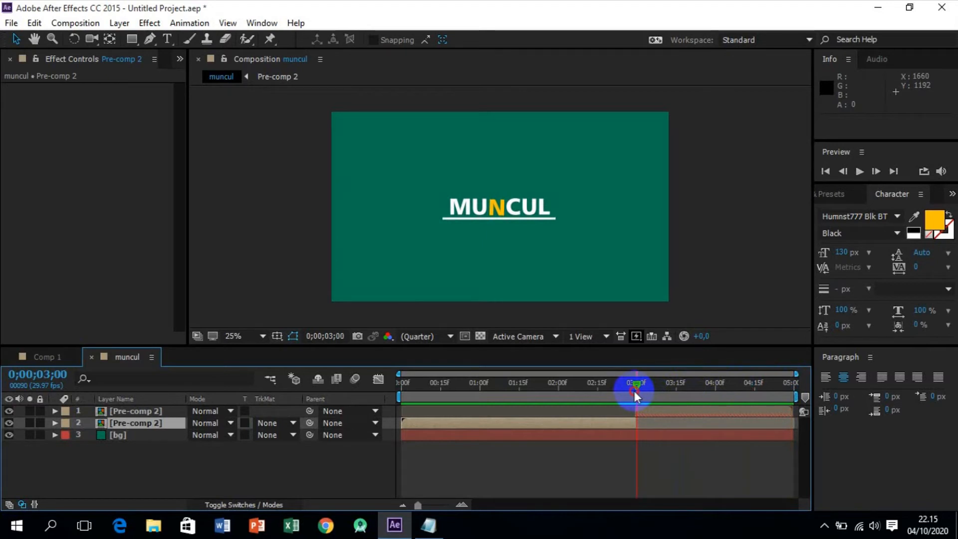
left_click_drag(419, 507, 450, 510)
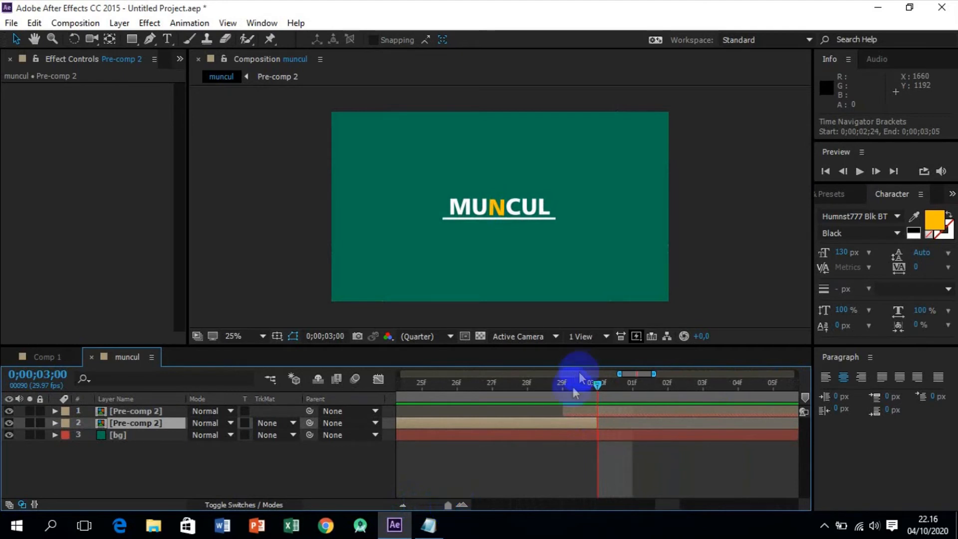
left_click_drag(564, 410, 582, 409)
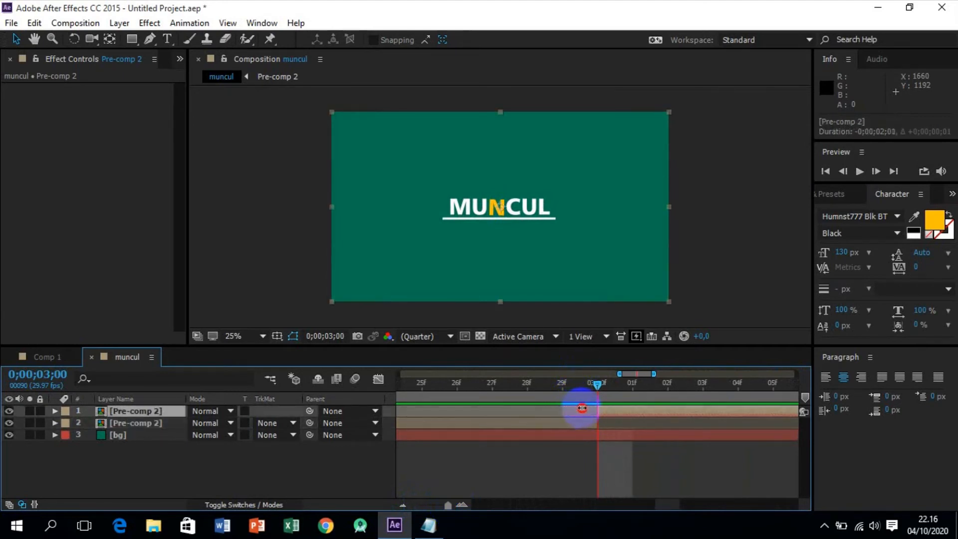
left_click_drag(602, 389, 552, 385)
left_click_drag(450, 509, 407, 510)
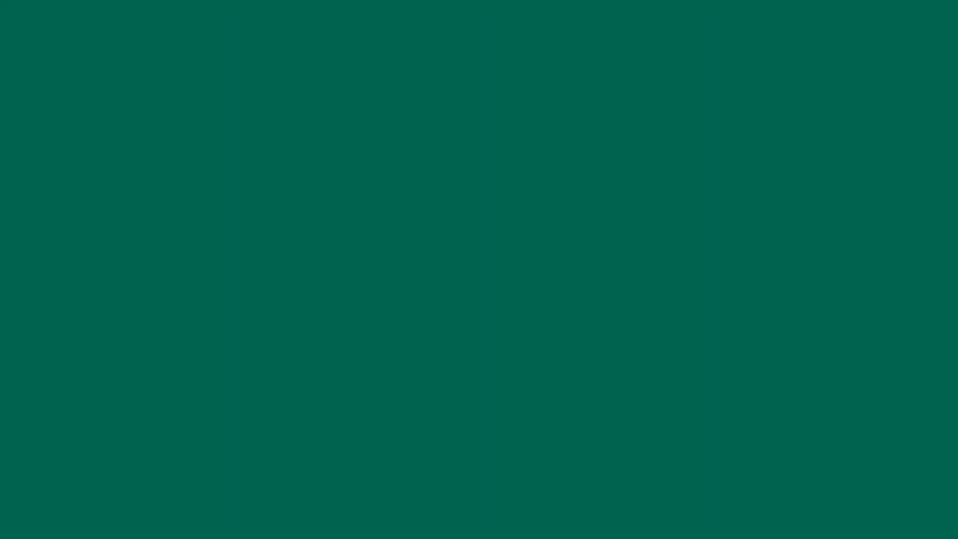